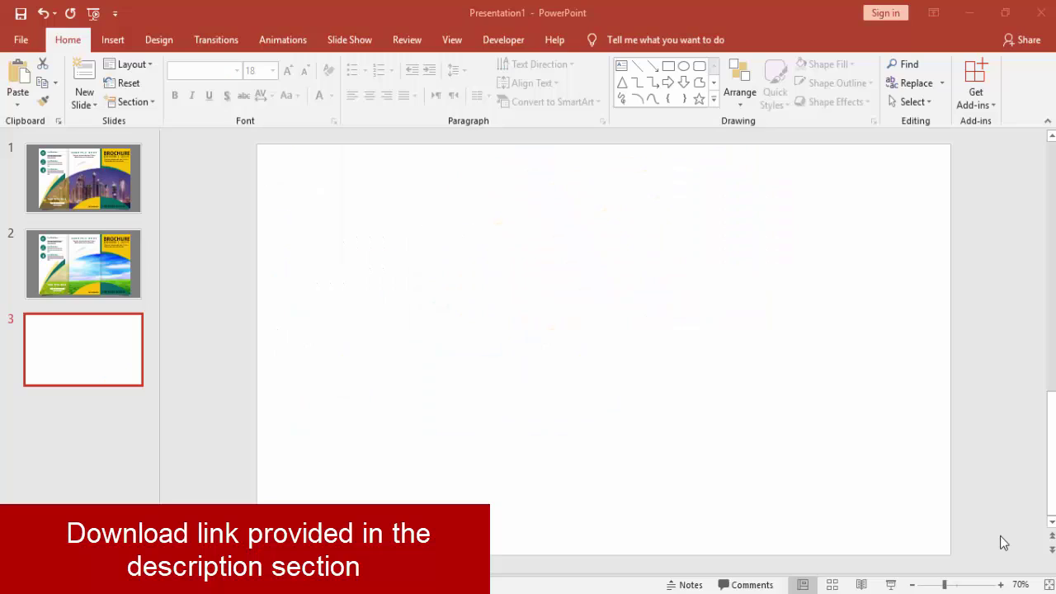
Turn on the guides, then draw a tall blue rectangle spanning the left third, top to bottom
click(457, 41)
click(324, 101)
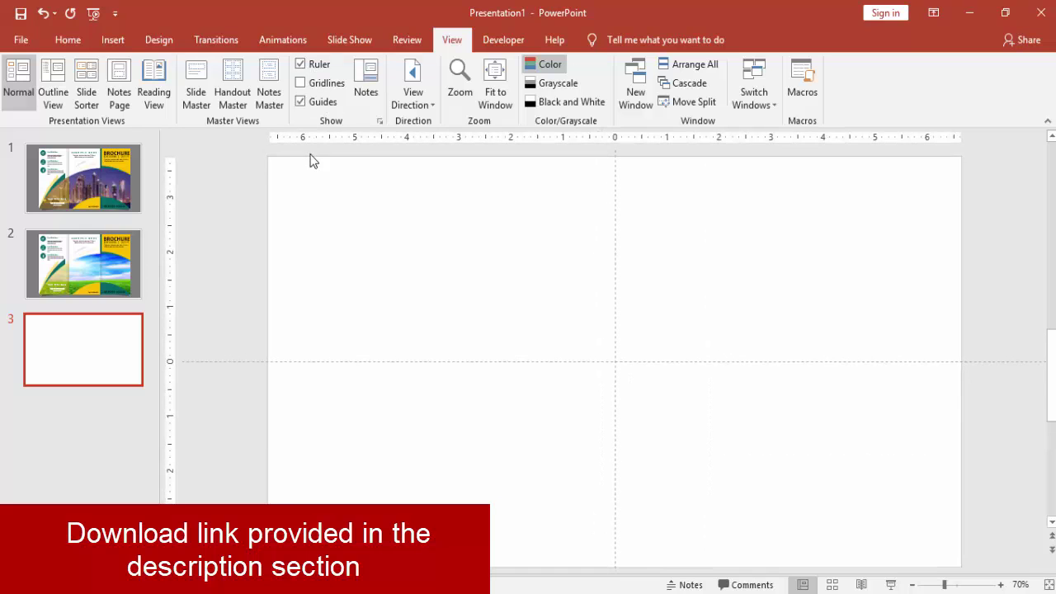
click(114, 43)
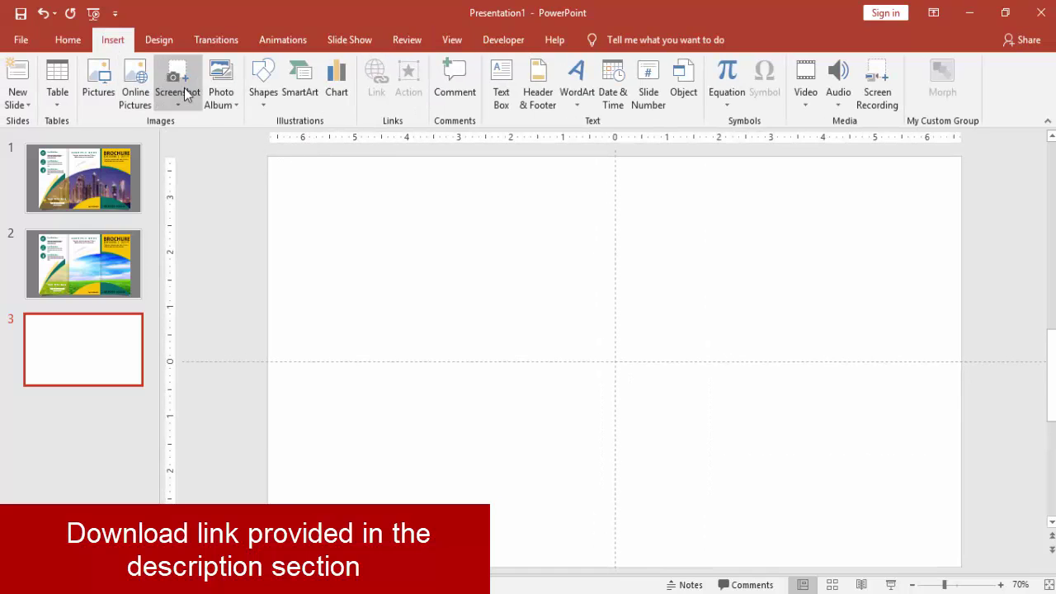
click(264, 106)
click(303, 140)
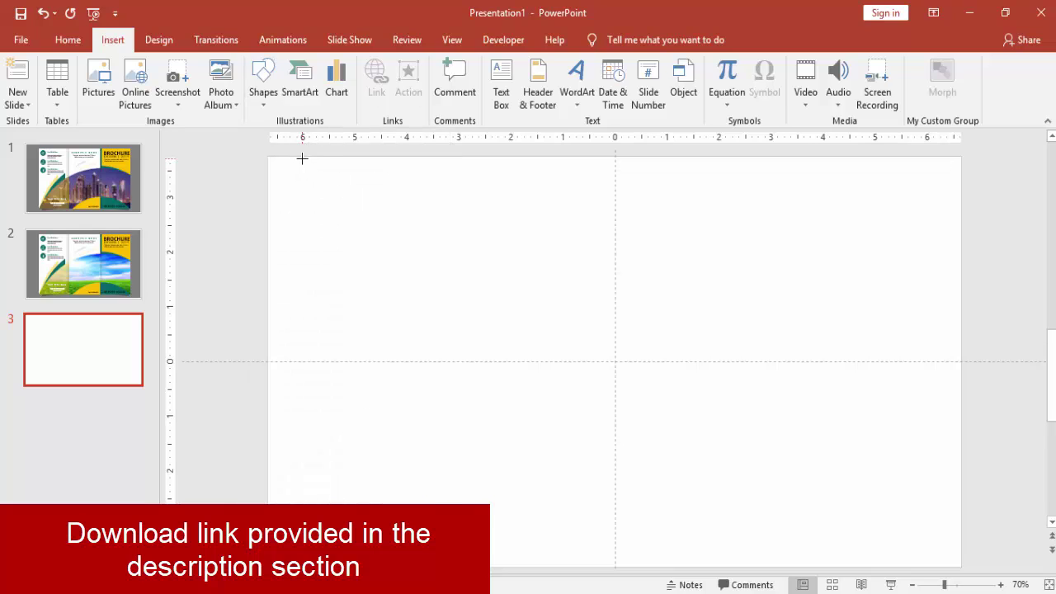
mouse_move(302, 155)
mouse_down()
mouse_move(415, 410)
mouse_move(514, 485)
mouse_move(510, 564)
mouse_up()
Return to the third slide and place a copy of the rectangle beside the original
click(599, 275)
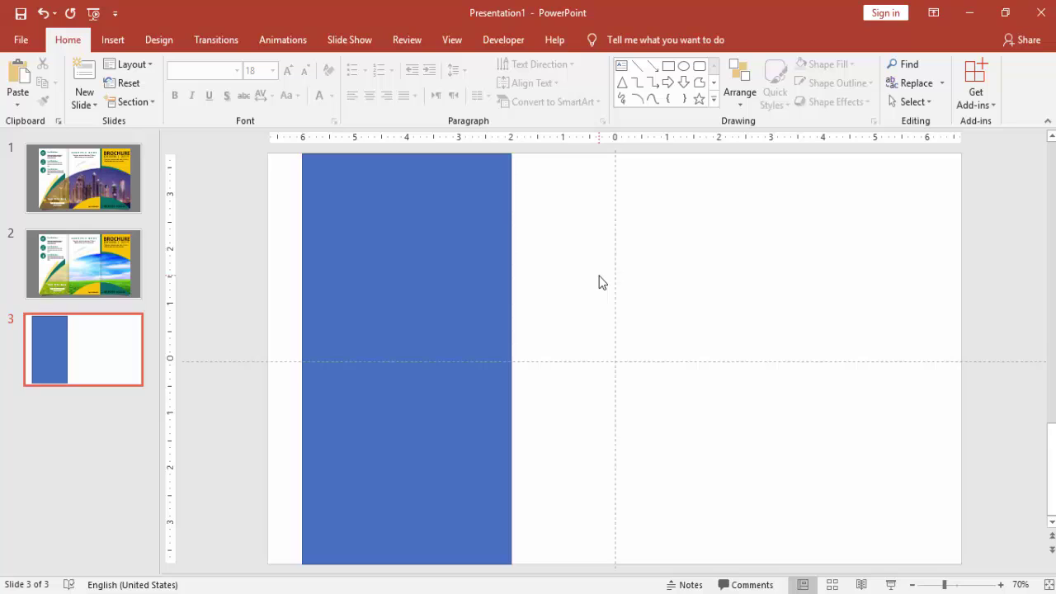
key(Page_Up)
click(91, 326)
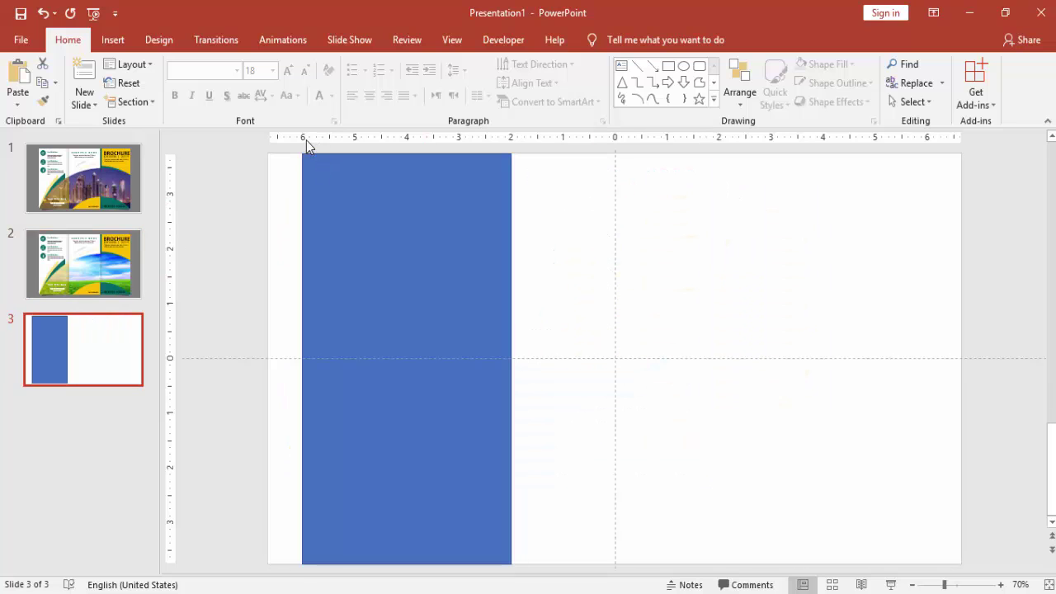
click(417, 203)
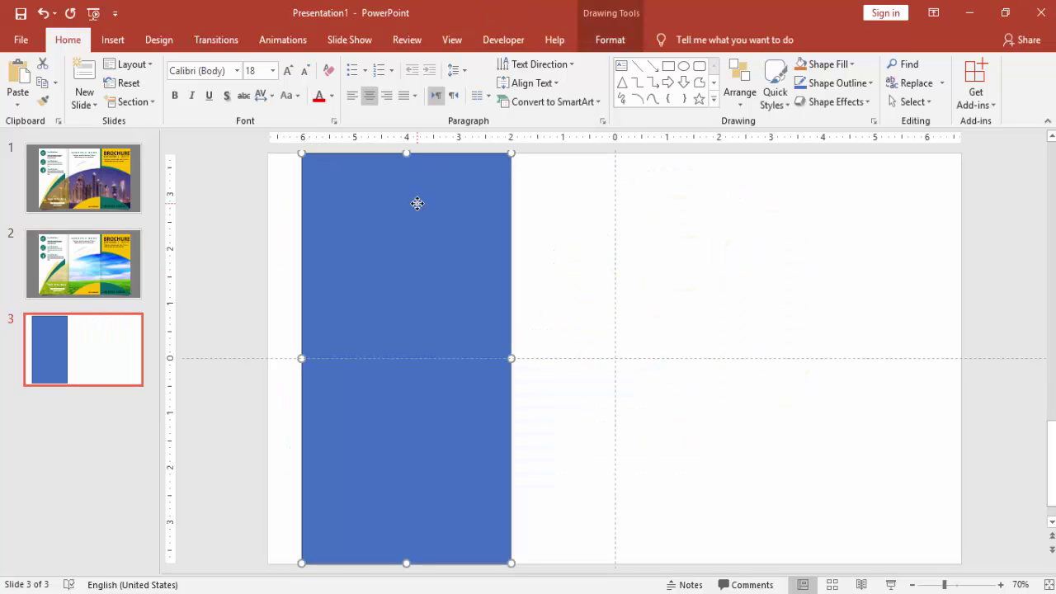
drag(417, 203, 630, 228)
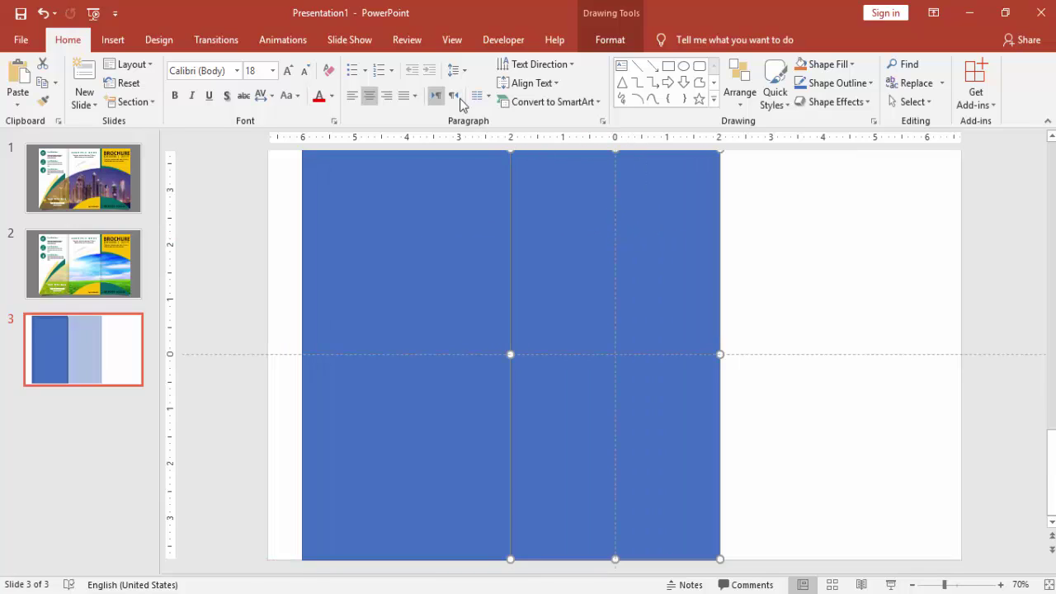
Remove the outline from both rectangles
click(581, 41)
click(394, 83)
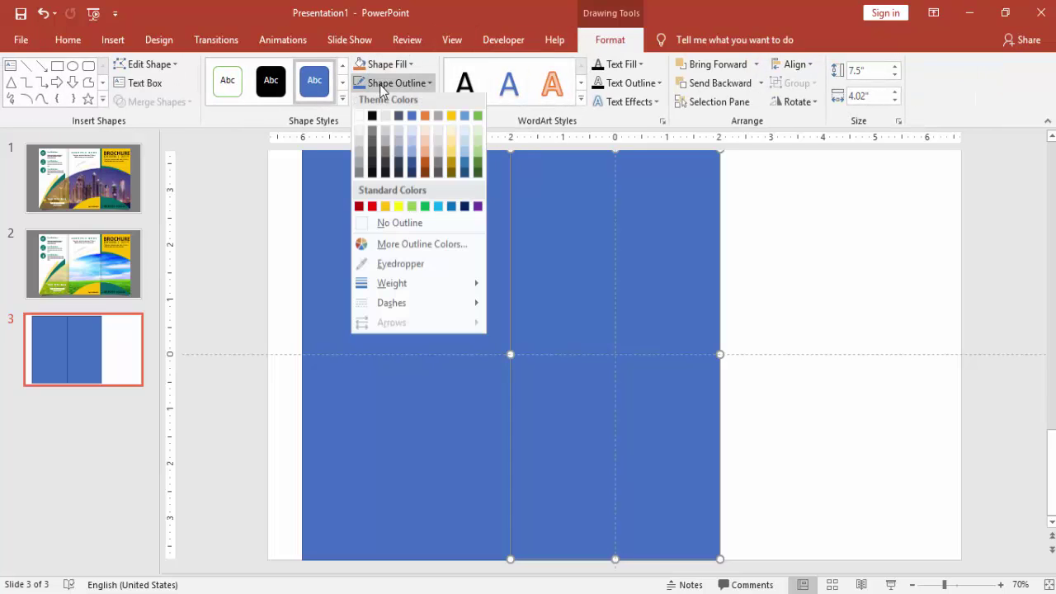
click(404, 225)
click(389, 192)
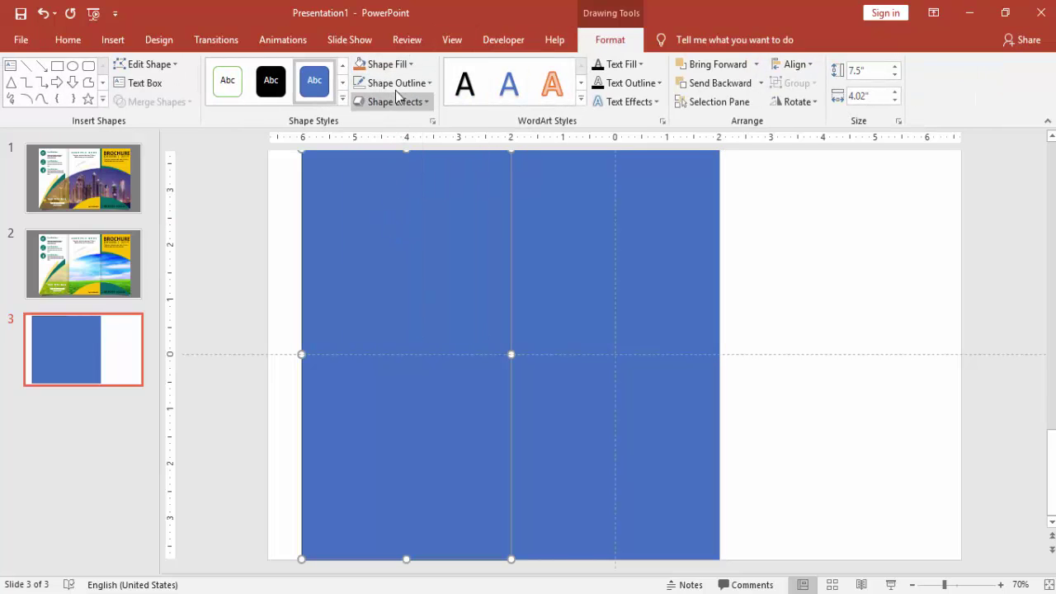
click(394, 83)
click(379, 226)
Fill the middle rectangle yellow and place a blue copy in the right third
click(588, 206)
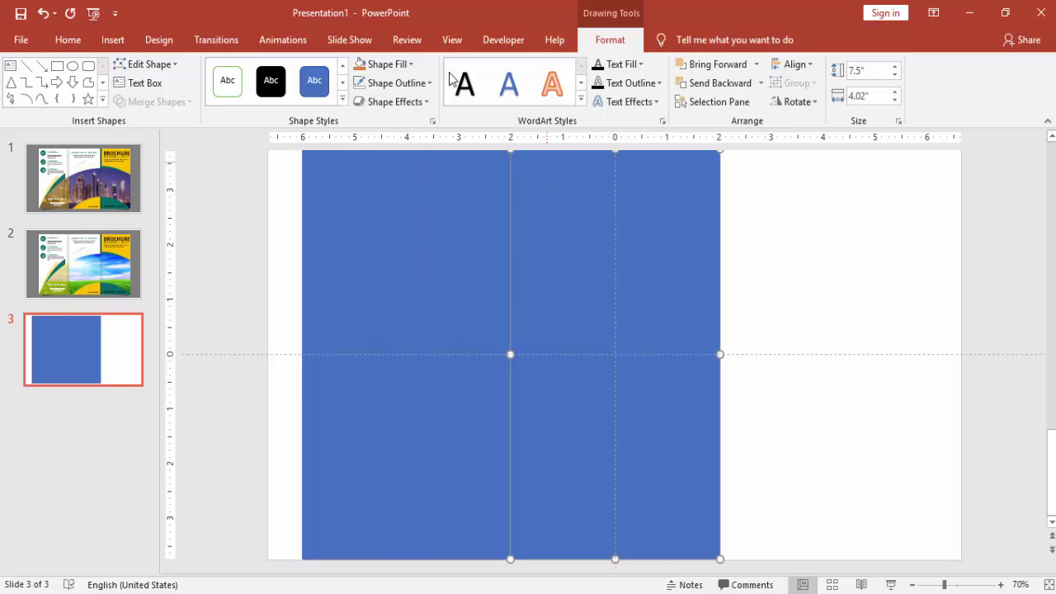
click(385, 64)
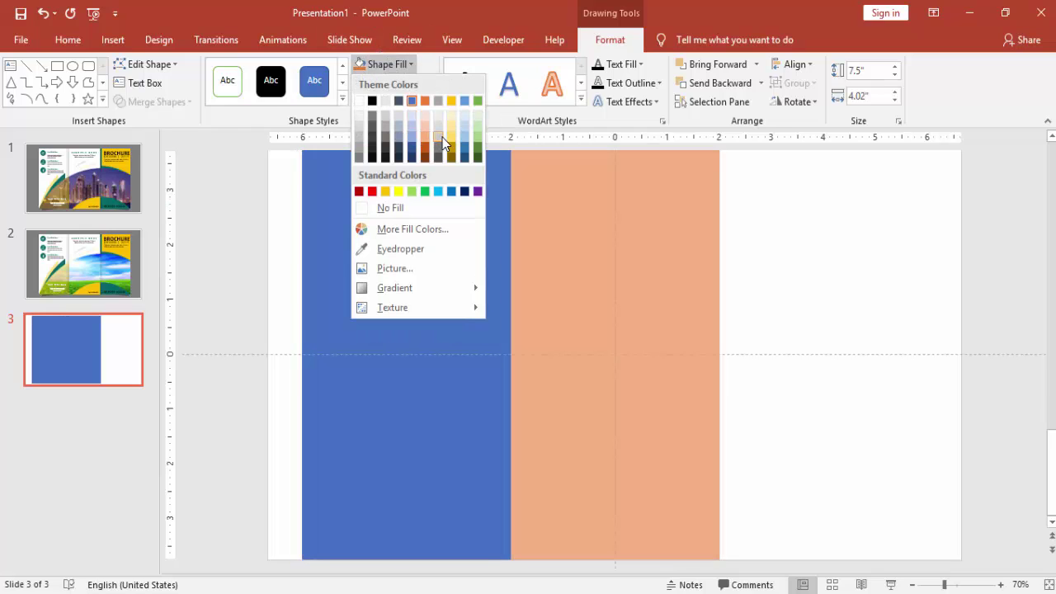
click(452, 137)
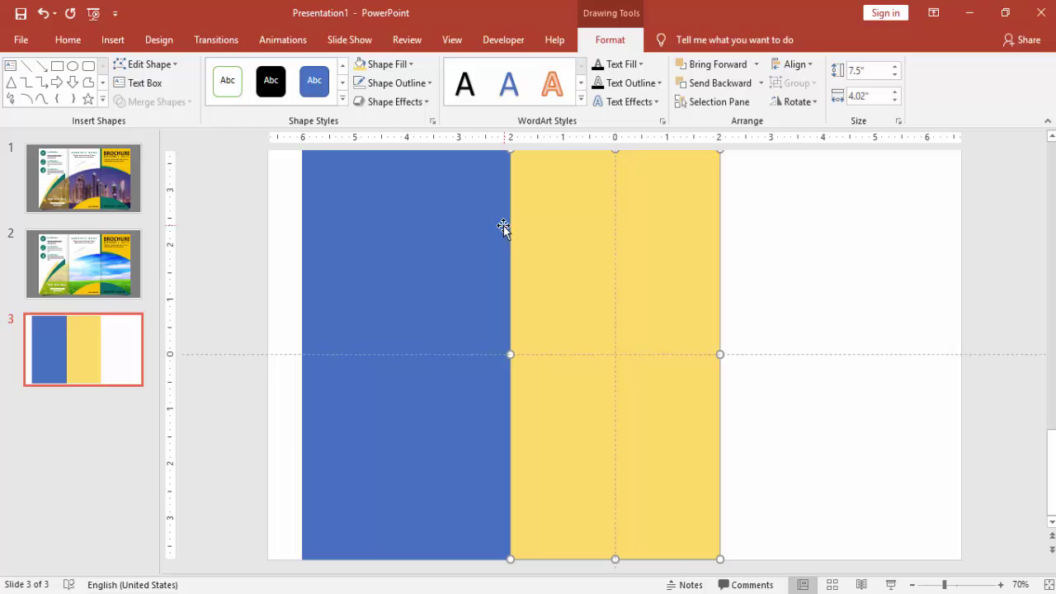
click(364, 237)
drag(364, 238, 797, 278)
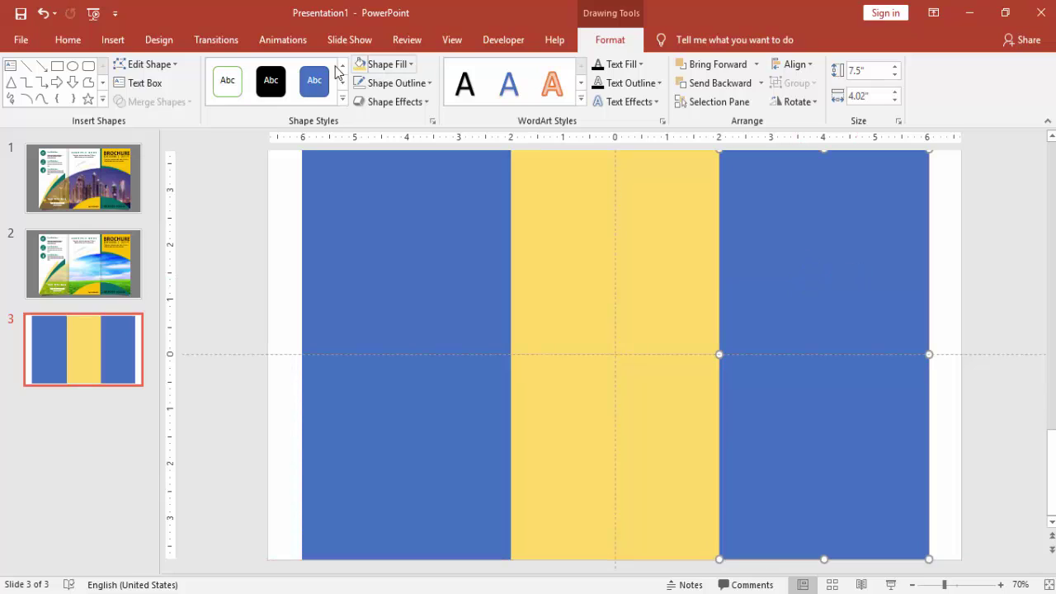
click(264, 216)
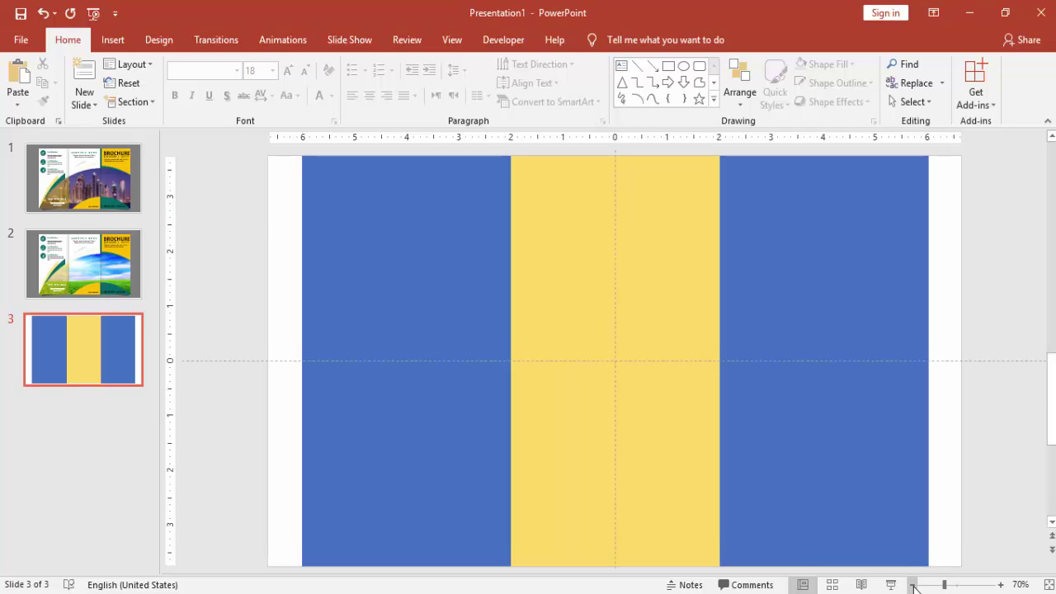
Set the slide background to a solid gray colour via Format Background
click(913, 584)
right_click(901, 281)
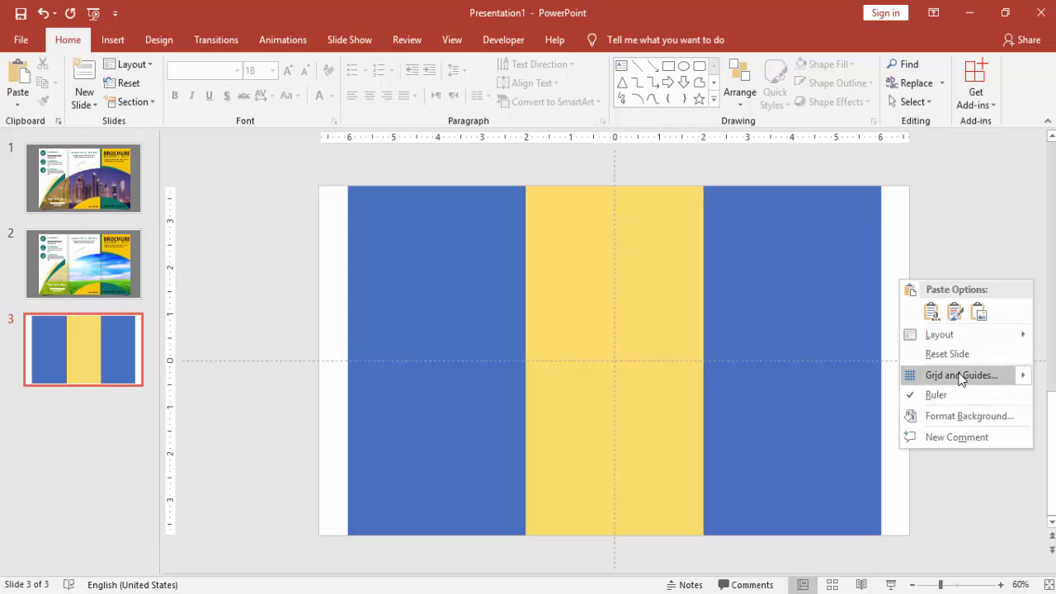
click(964, 416)
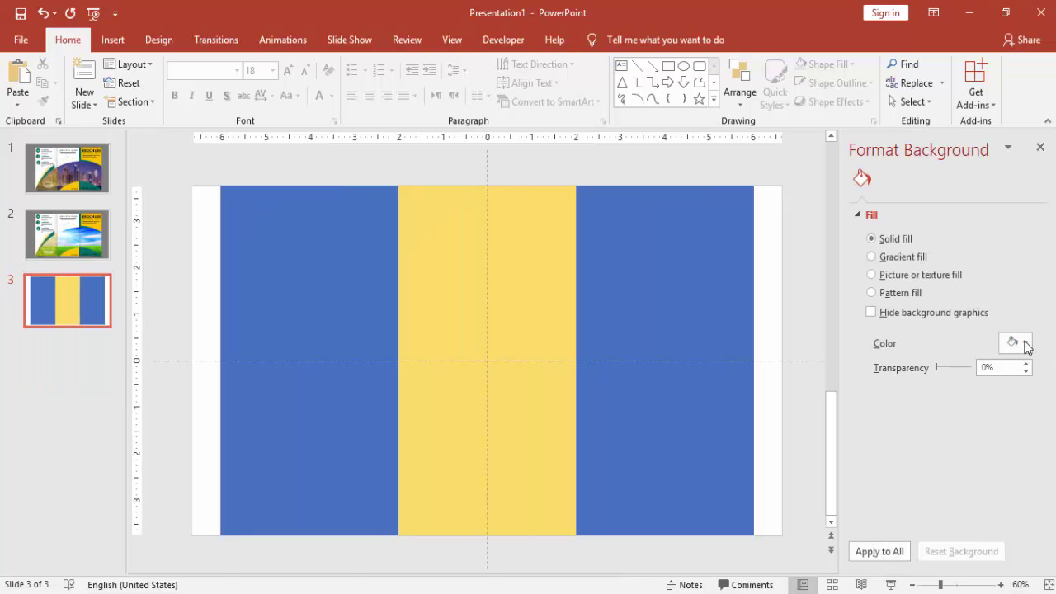
click(1026, 344)
click(938, 445)
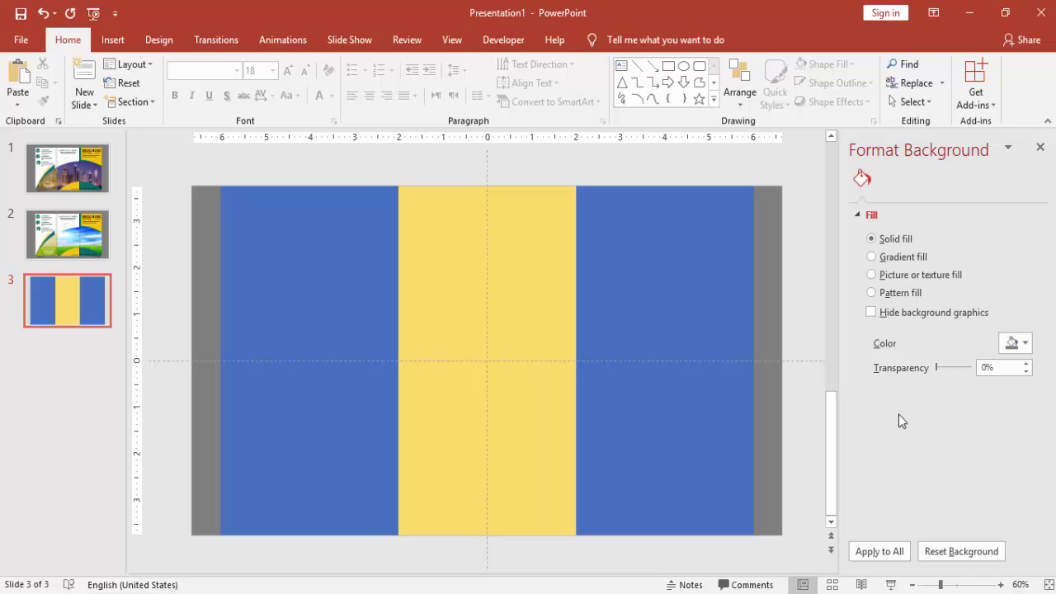
Select all three panels and reposition them together on the gray slide
click(302, 266)
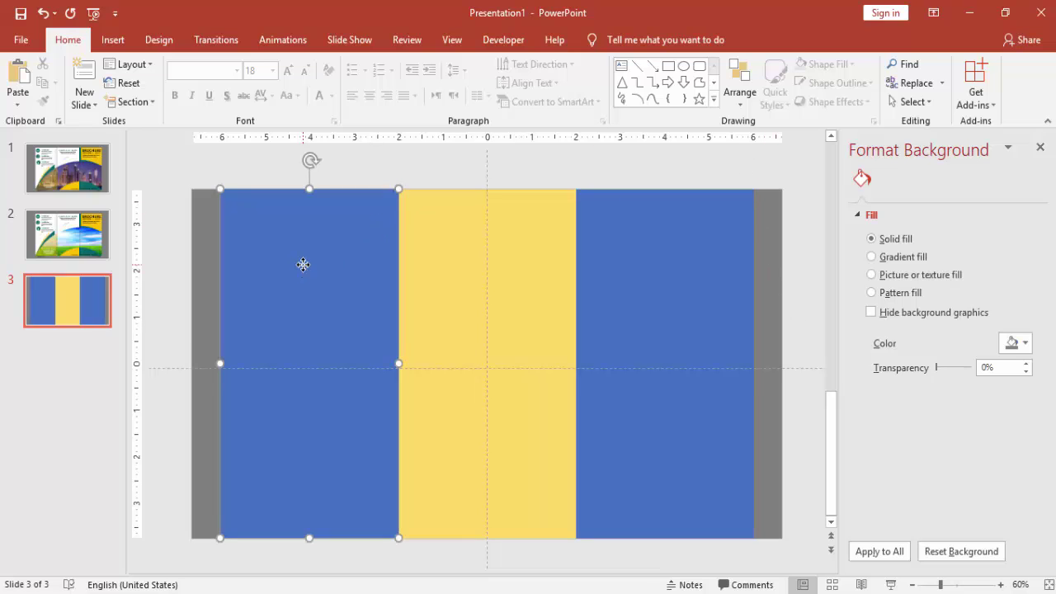
shift+click(458, 281)
shift+click(705, 281)
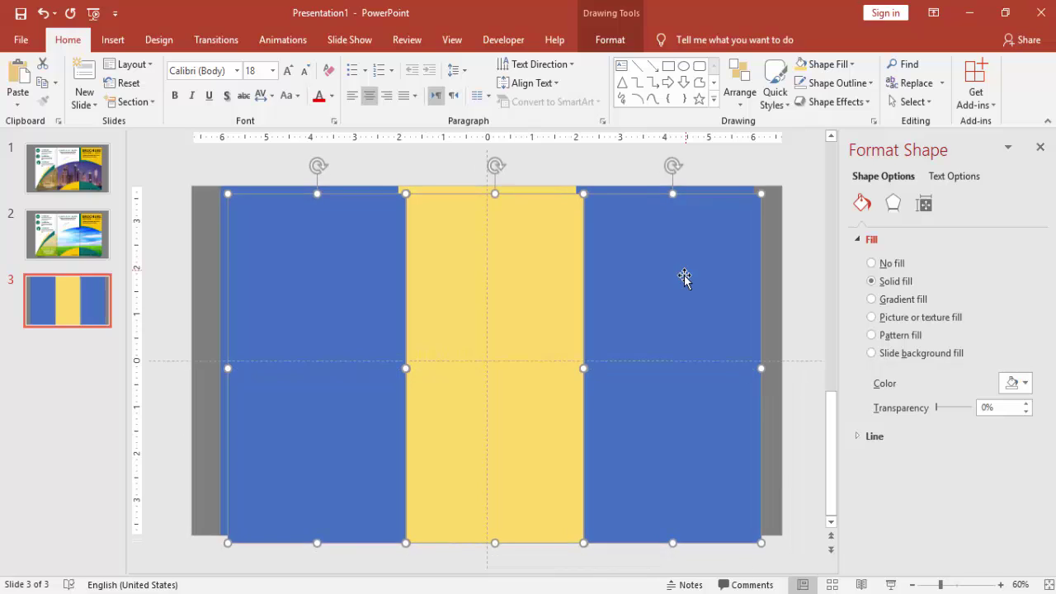
mouse_move(683, 276)
mouse_down()
mouse_move(662, 304)
mouse_move(674, 313)
mouse_move(675, 264)
mouse_up()
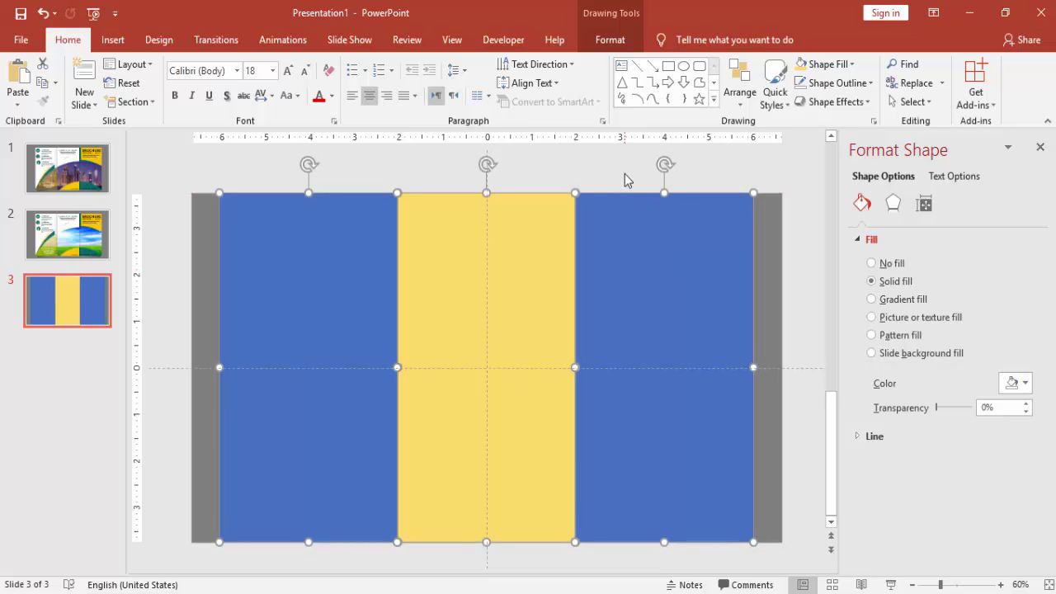
Draw a large donut shape over the lower middle of the slide
click(380, 164)
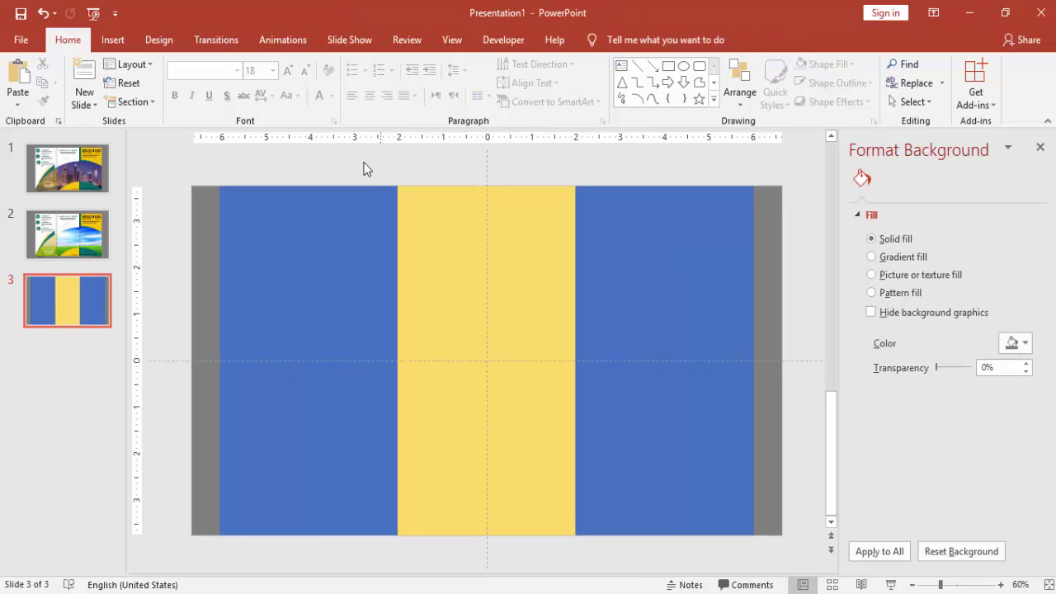
click(113, 39)
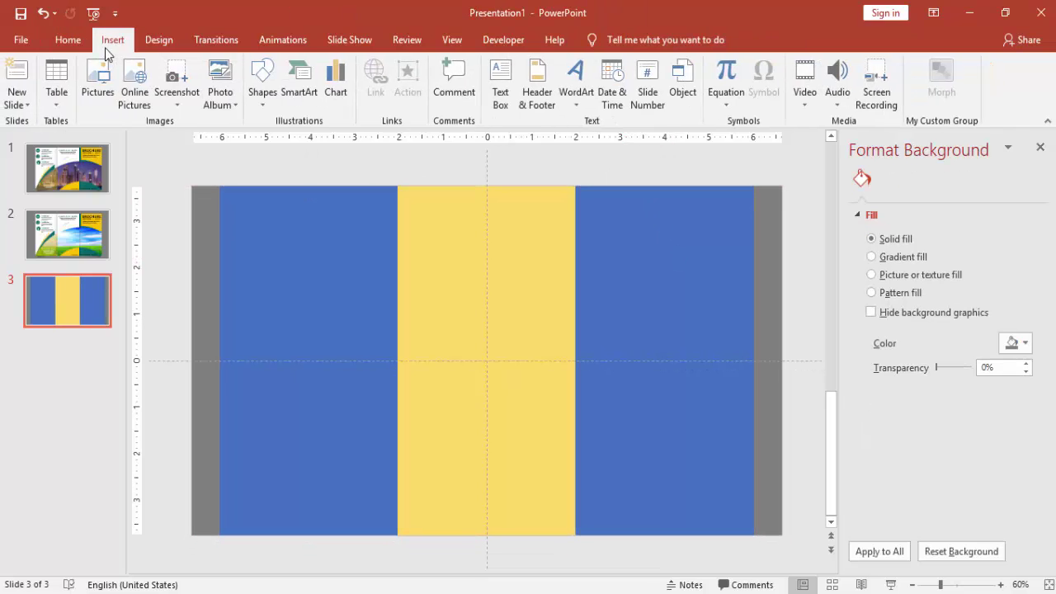
click(261, 92)
click(272, 290)
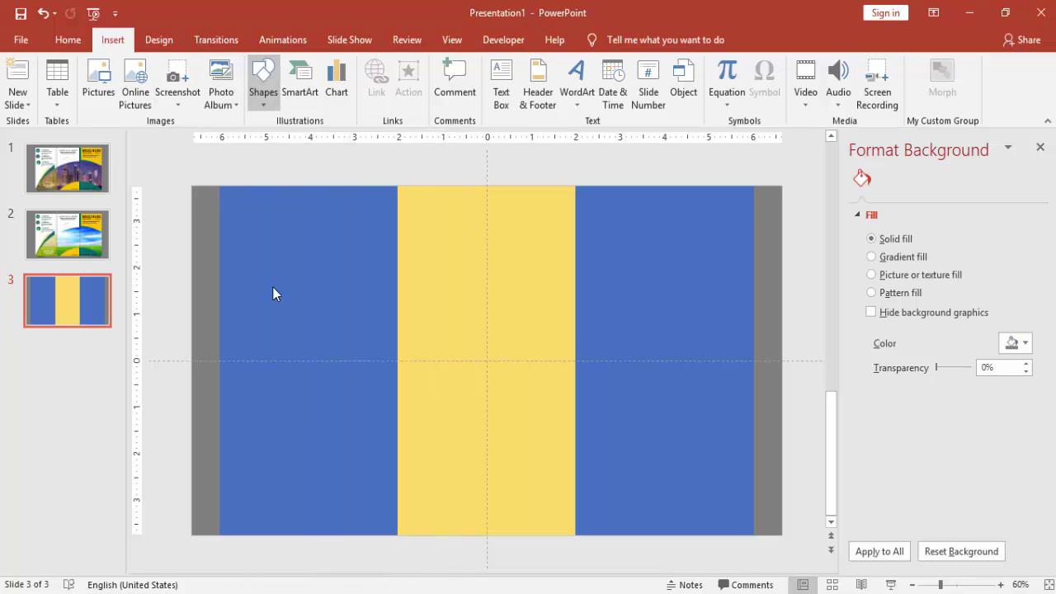
drag(371, 392, 651, 521)
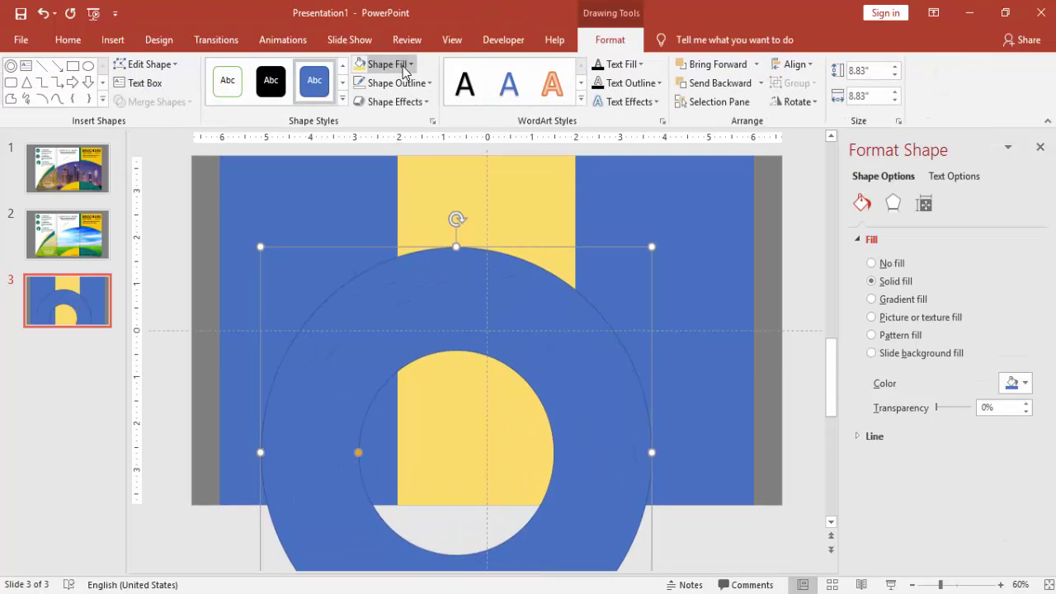
Give the donut a dark orange fill and no outline
click(403, 66)
click(428, 149)
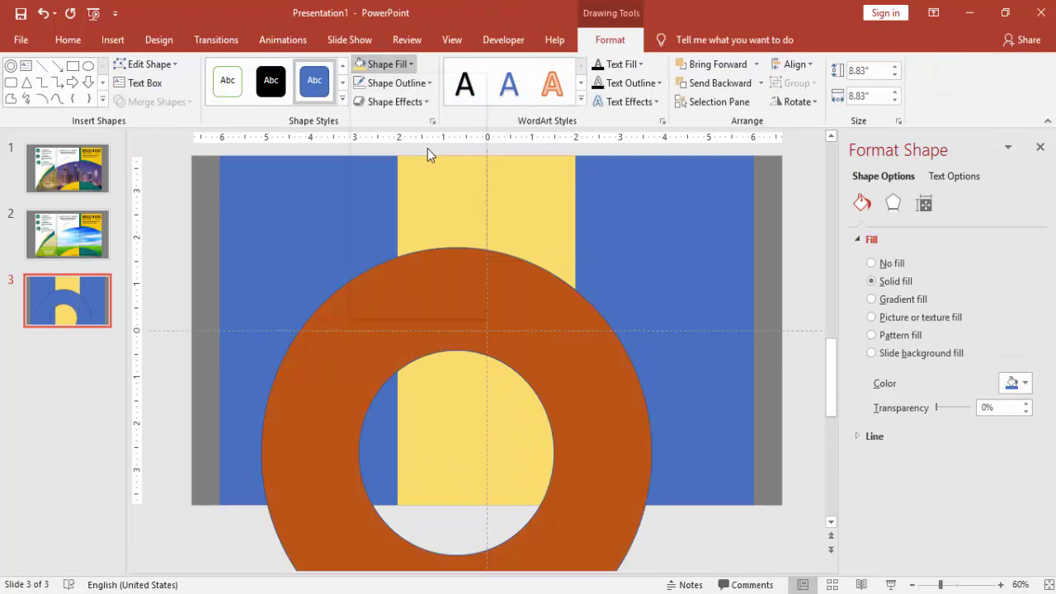
click(394, 82)
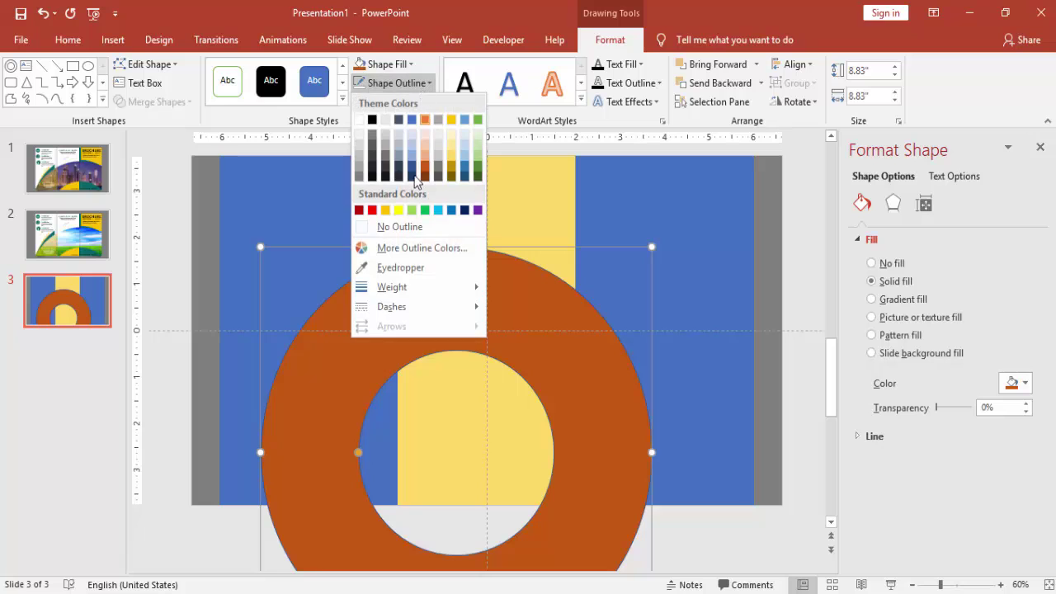
click(399, 227)
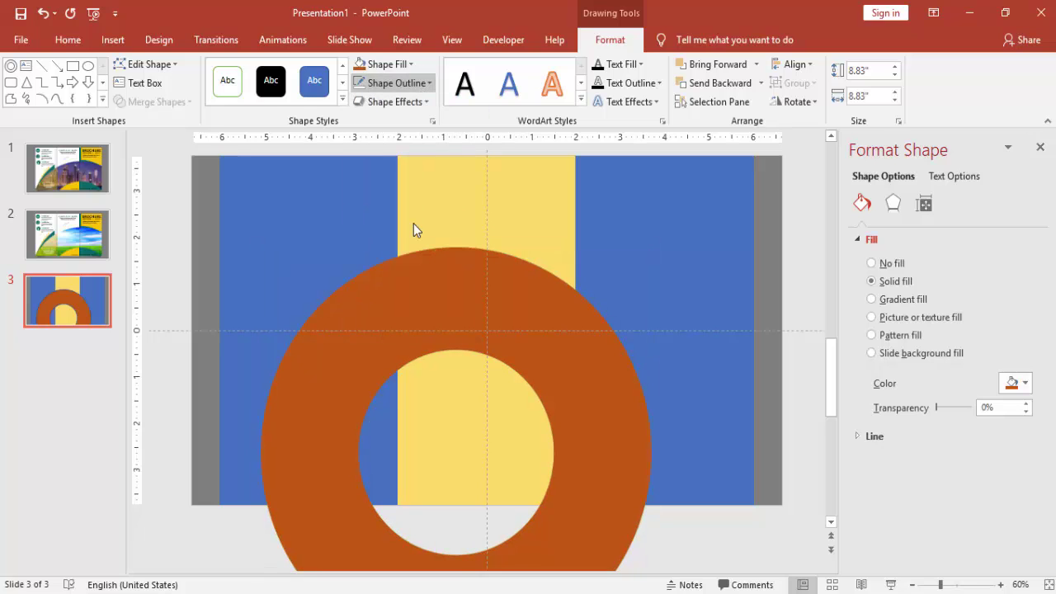
Resize the donut to about 11.07 inches wide and move it down the slide
click(911, 586)
click(911, 585)
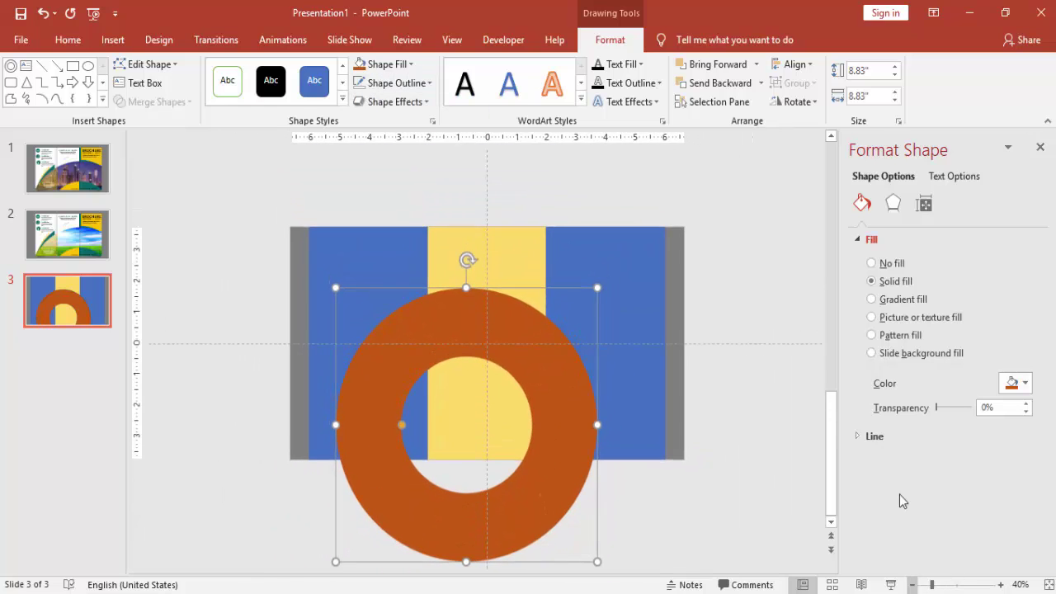
click(1038, 148)
key(Escape)
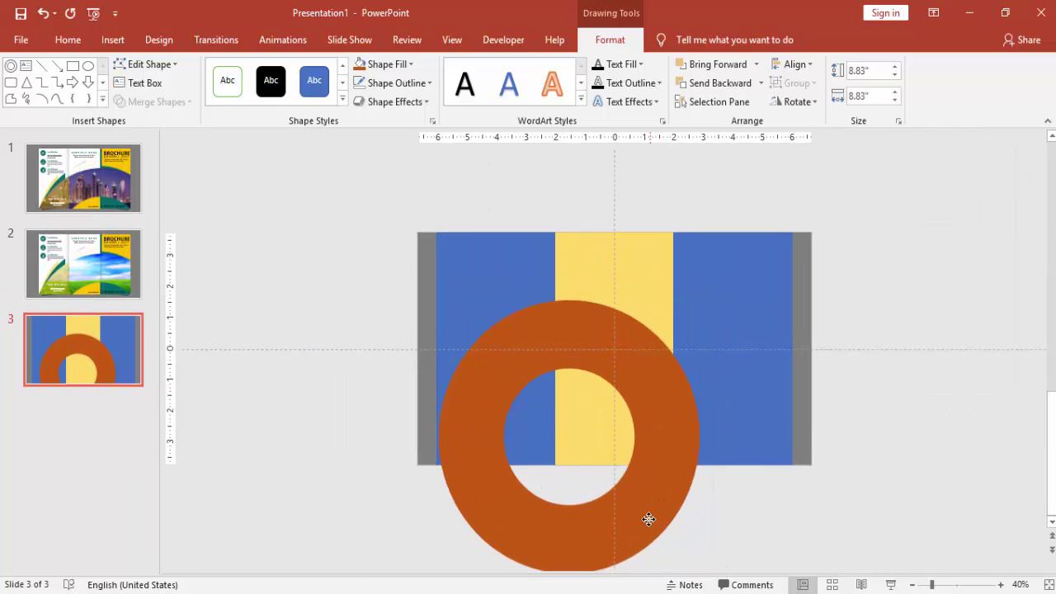
drag(648, 519, 645, 530)
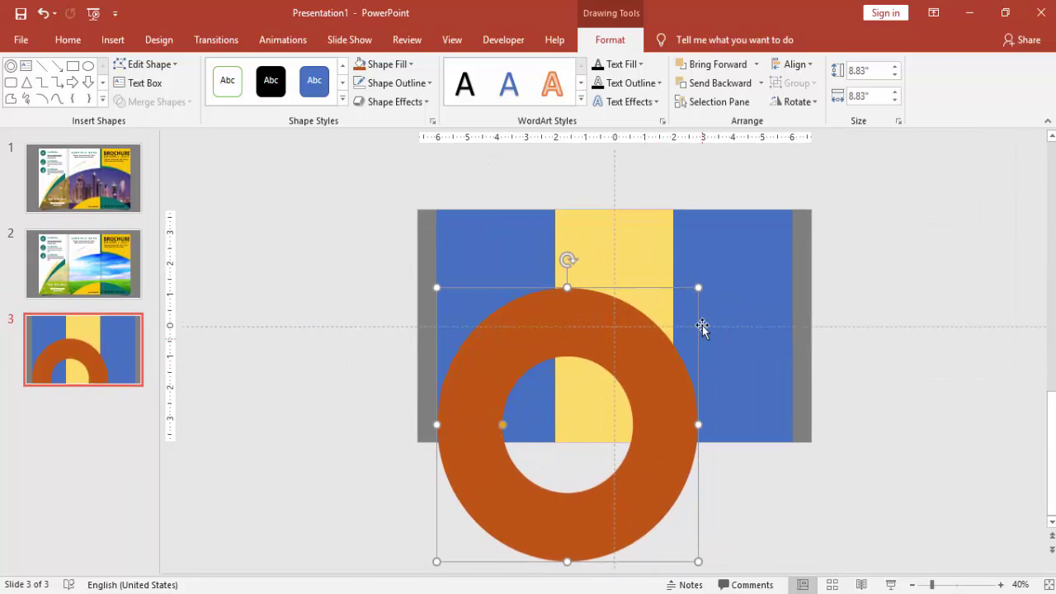
drag(698, 287, 762, 286)
drag(740, 422, 740, 473)
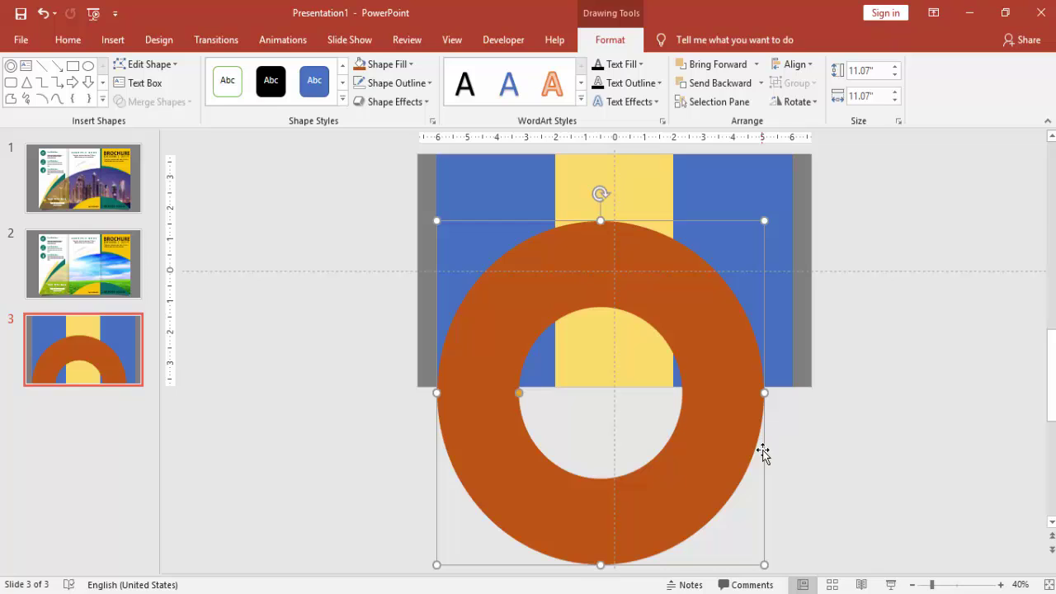
Enlarge the donut, widen its hole, and lower it so only its top arc crosses the panels
drag(764, 221, 842, 212)
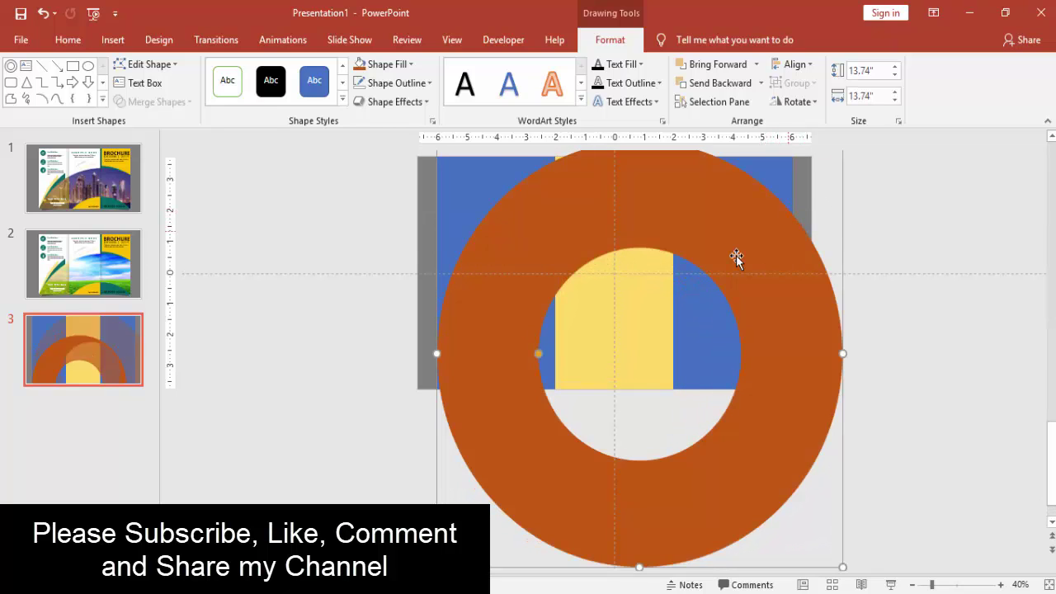
drag(735, 255, 729, 328)
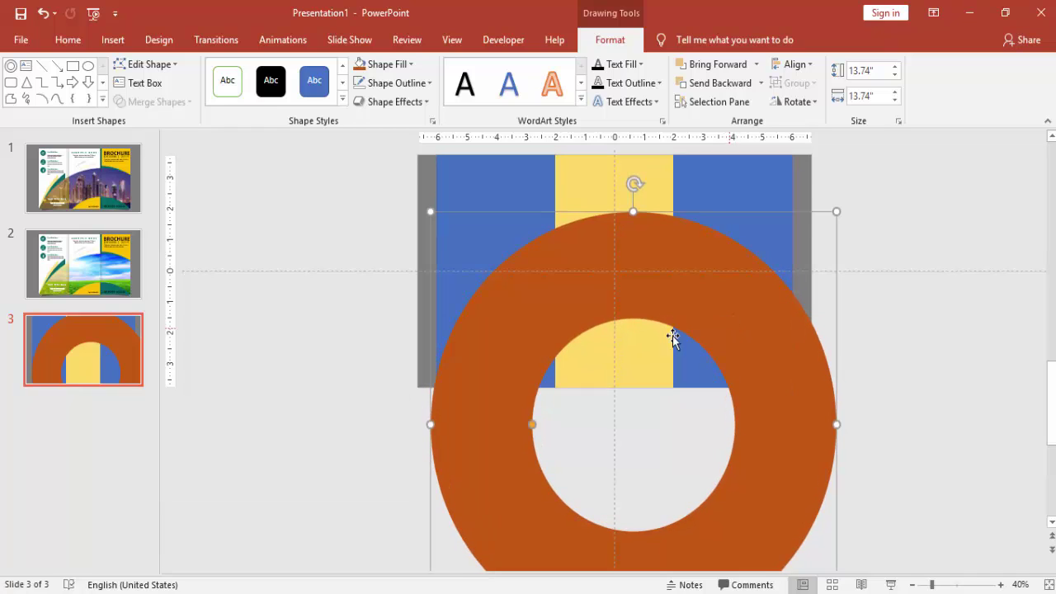
drag(530, 429, 527, 426)
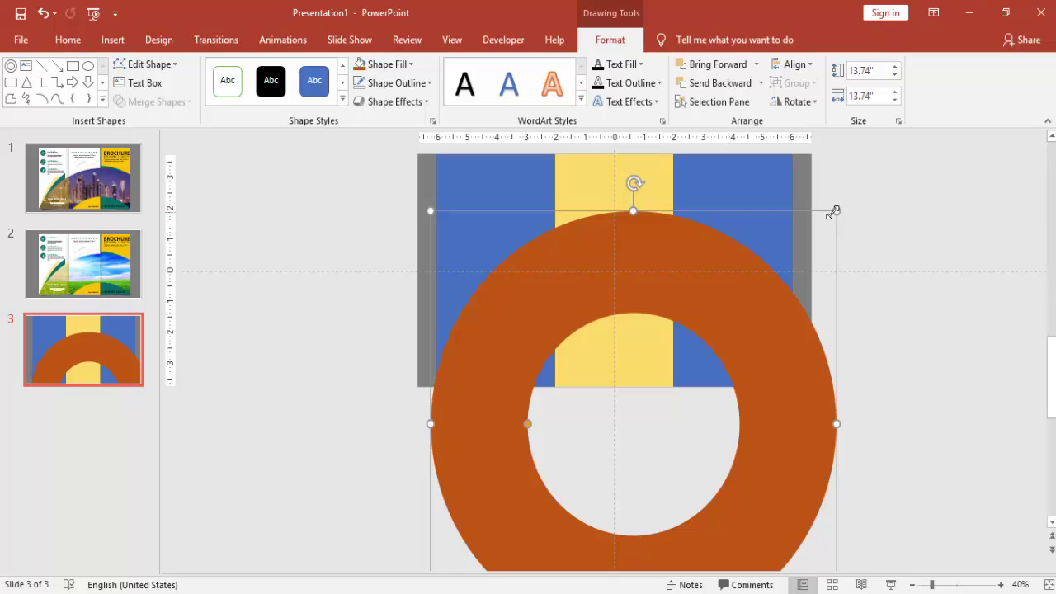
drag(837, 212, 862, 207)
drag(714, 288, 711, 294)
Select the three panels and the donut and apply Merge Shapes > Fragment
click(549, 221)
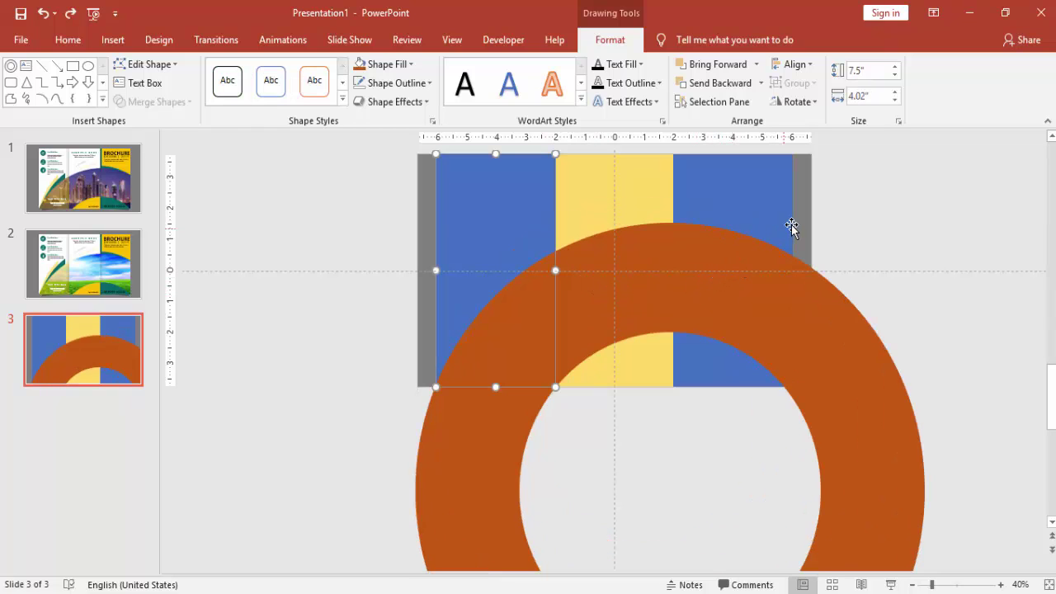
shift+click(633, 195)
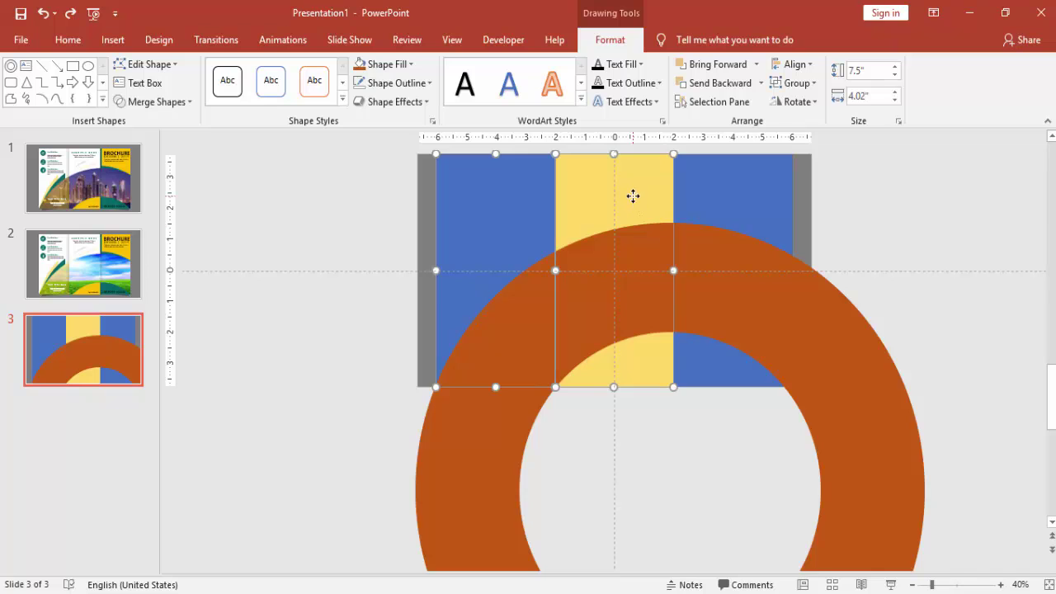
shift+click(710, 203)
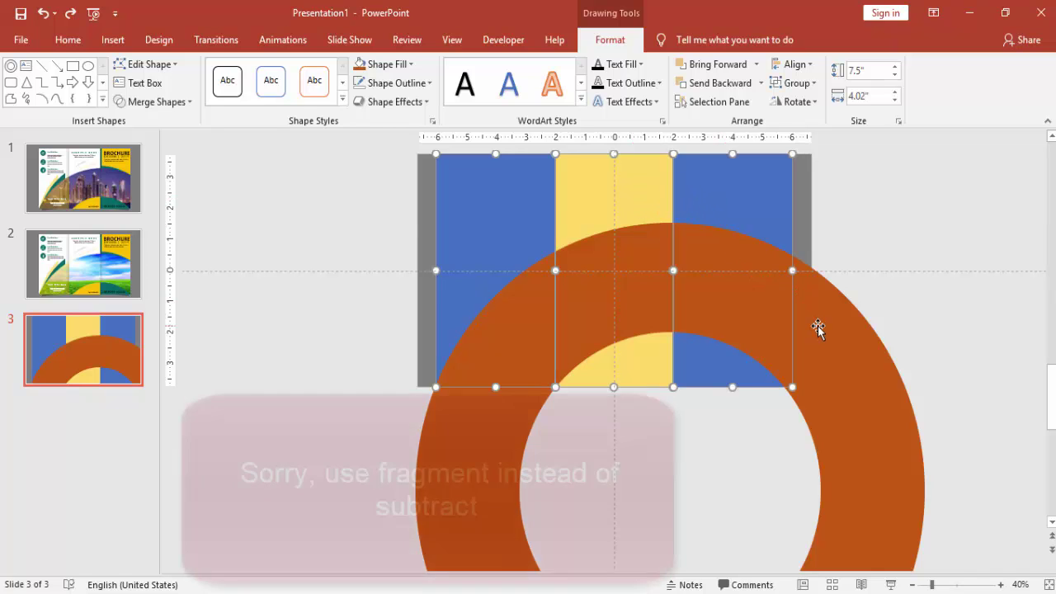
click(817, 328)
shift+click(733, 198)
shift+click(603, 196)
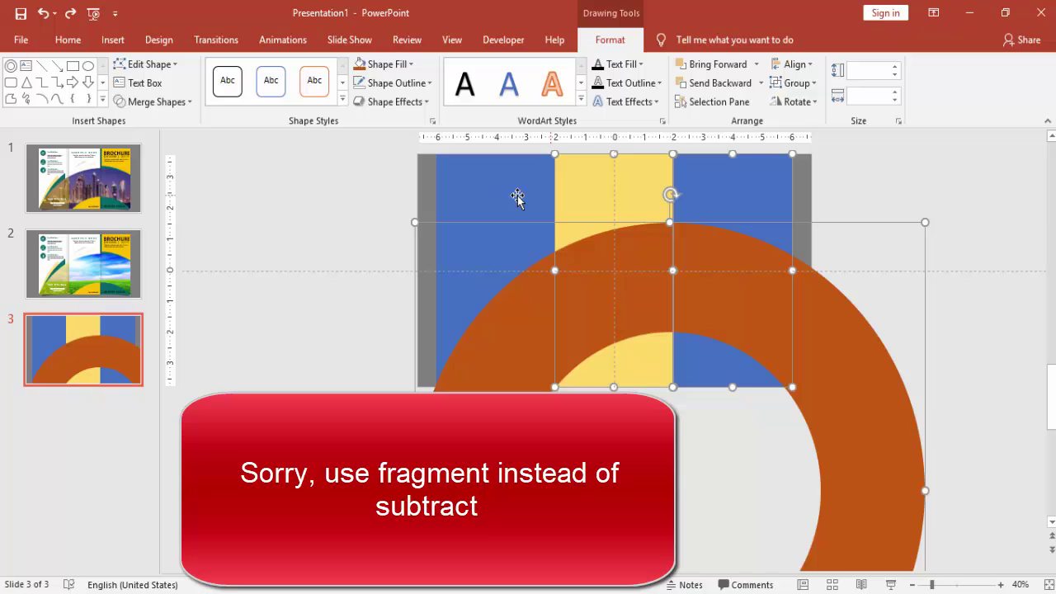
shift+click(514, 198)
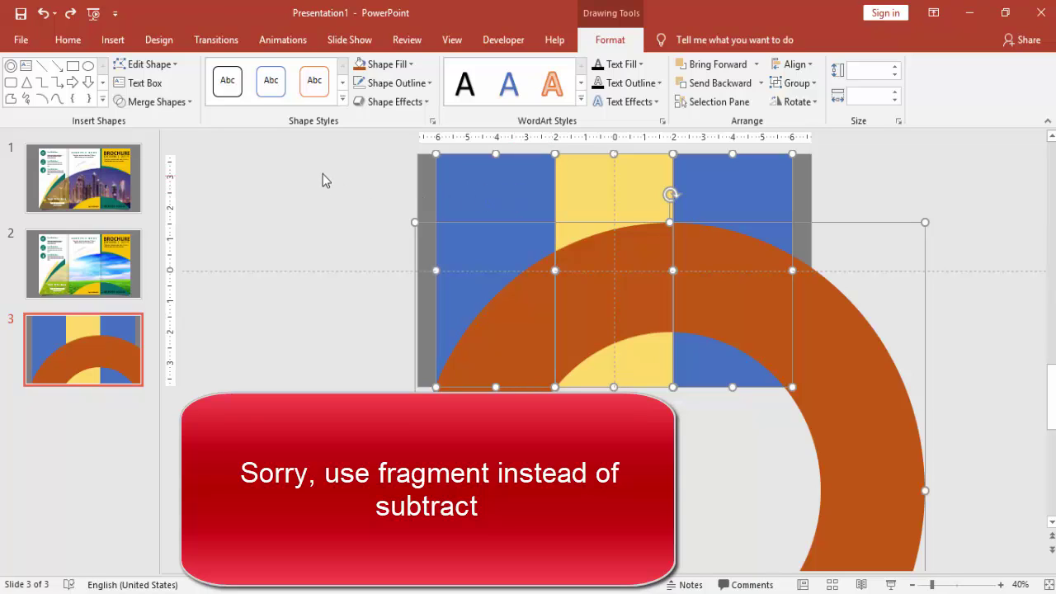
click(188, 103)
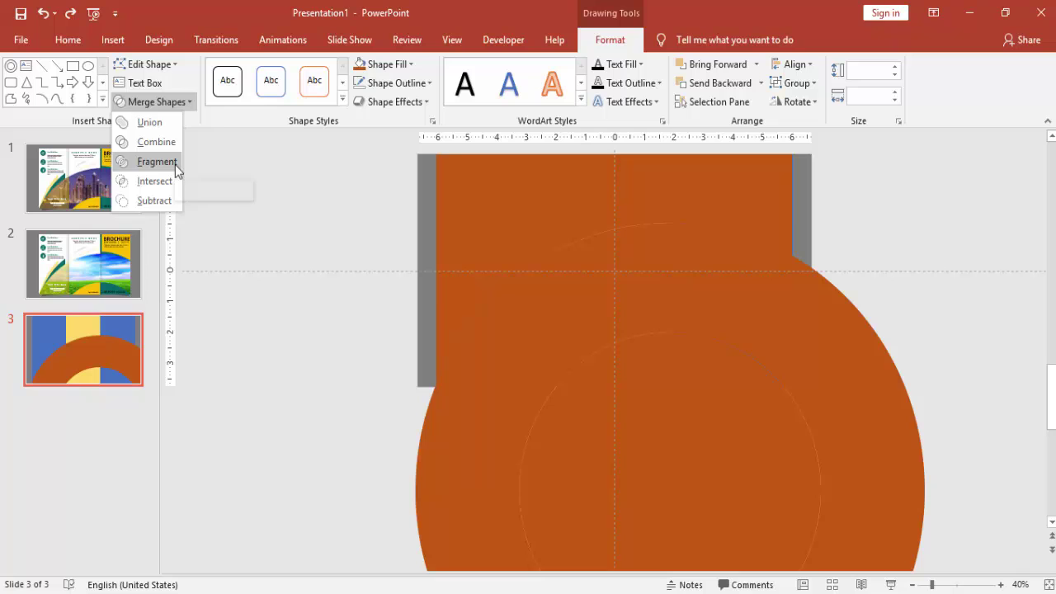
click(174, 164)
Move the ring fragment aside and delete the lower rounded orange fragment
click(351, 255)
click(500, 425)
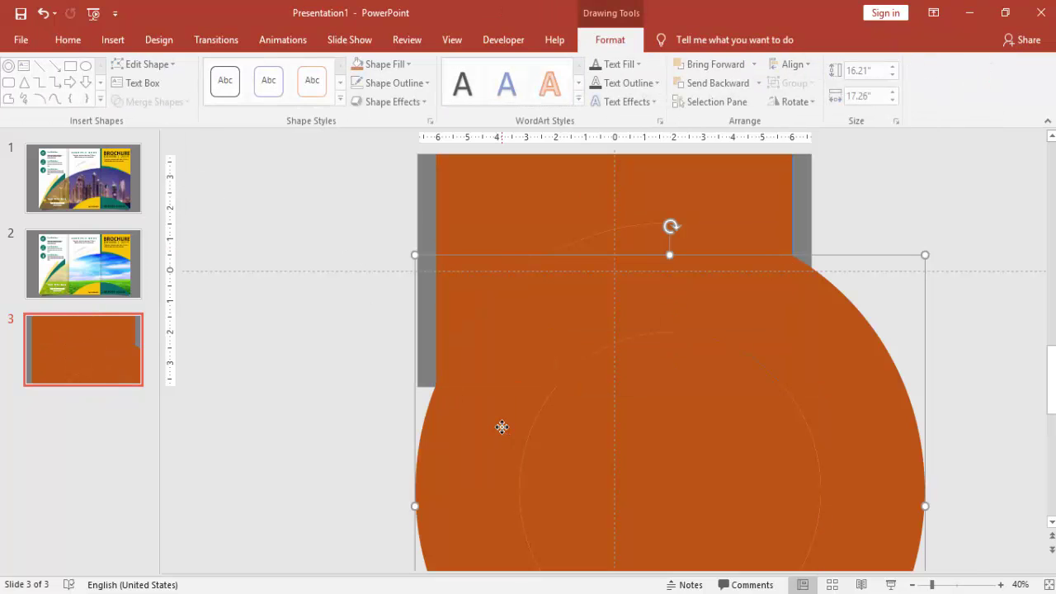
drag(761, 365, 886, 419)
click(622, 295)
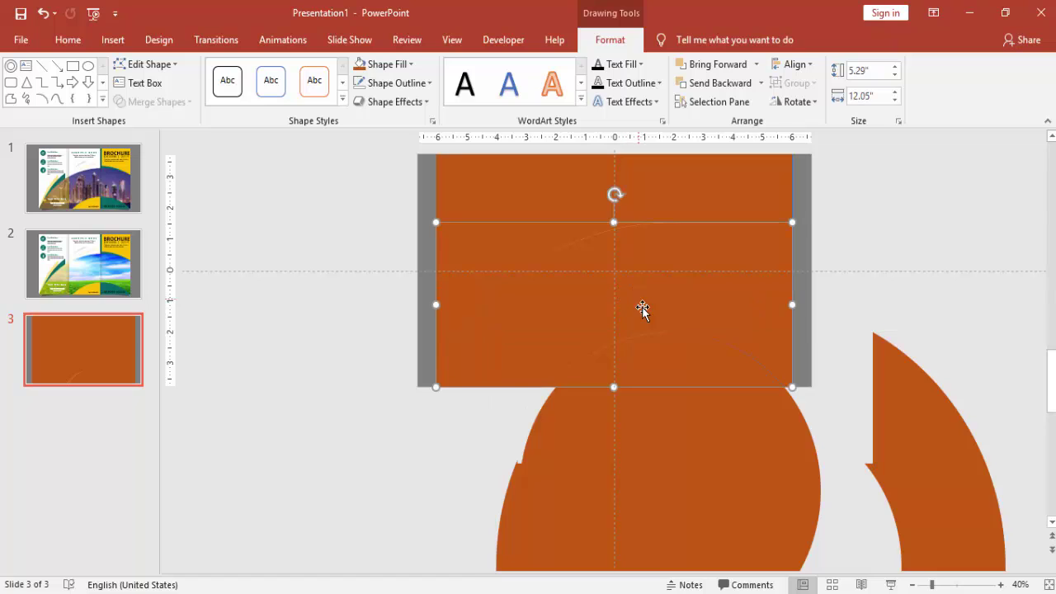
click(732, 424)
key(Delete)
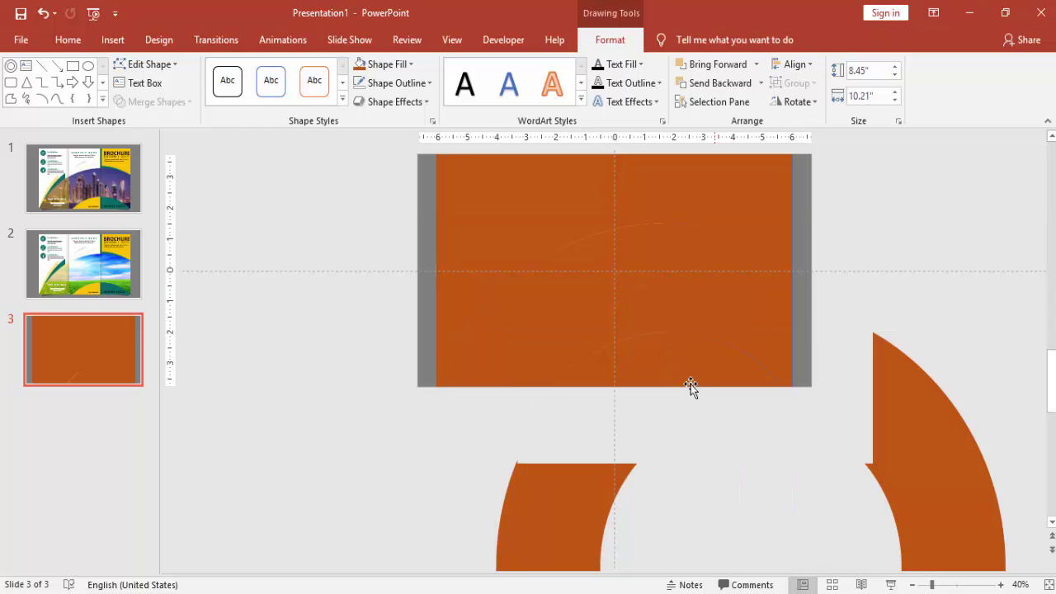
Delete the remaining leftover fragments below the slide and select the orange arc band
click(636, 353)
click(713, 374)
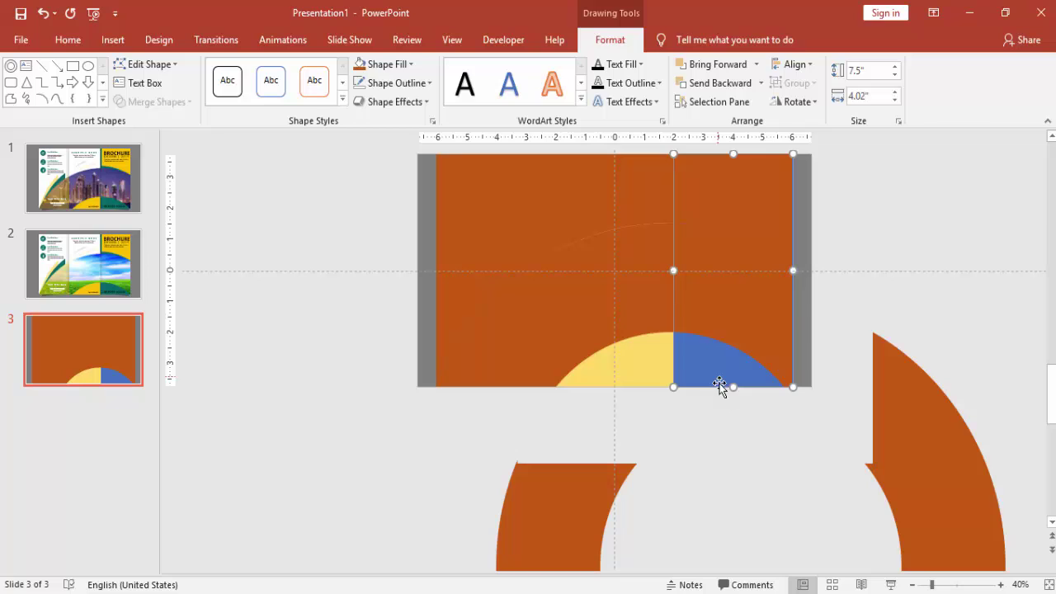
click(710, 440)
click(605, 494)
key(Delete)
click(714, 461)
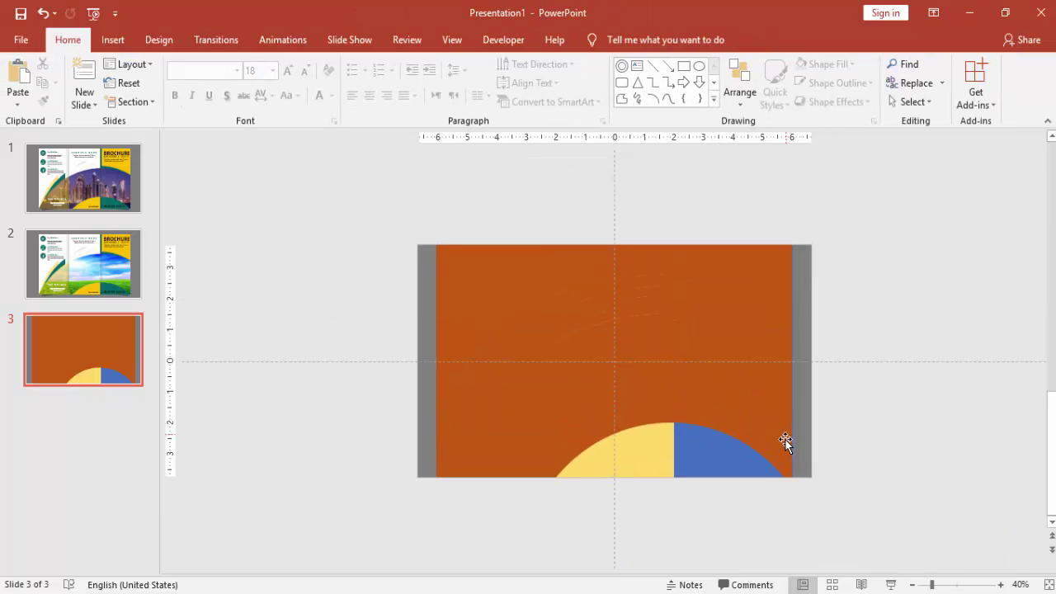
click(616, 369)
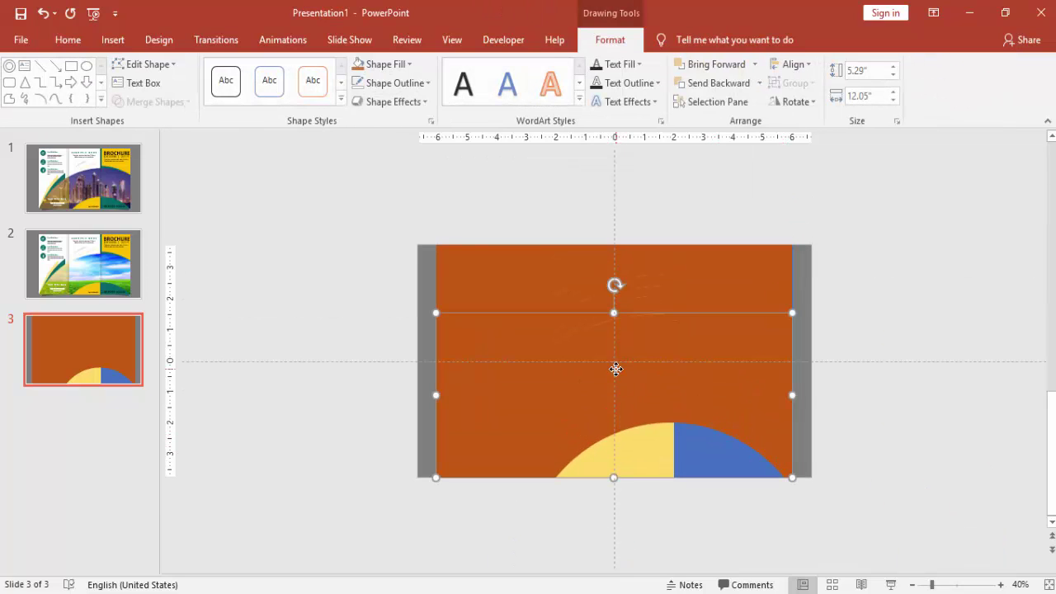
Fill the arc band white and drag the large orange shape off the panels
click(388, 66)
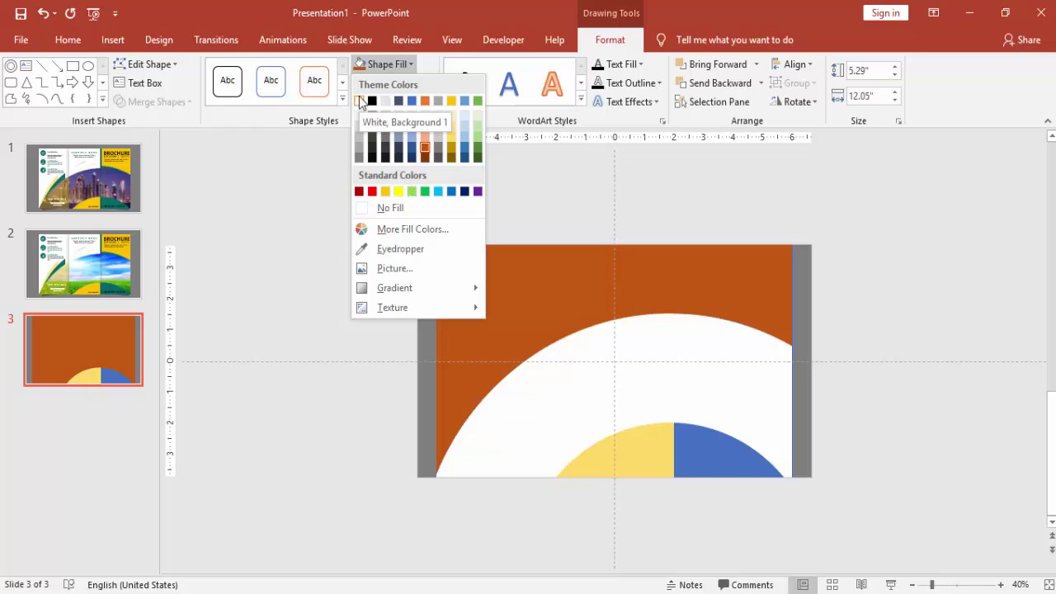
click(360, 101)
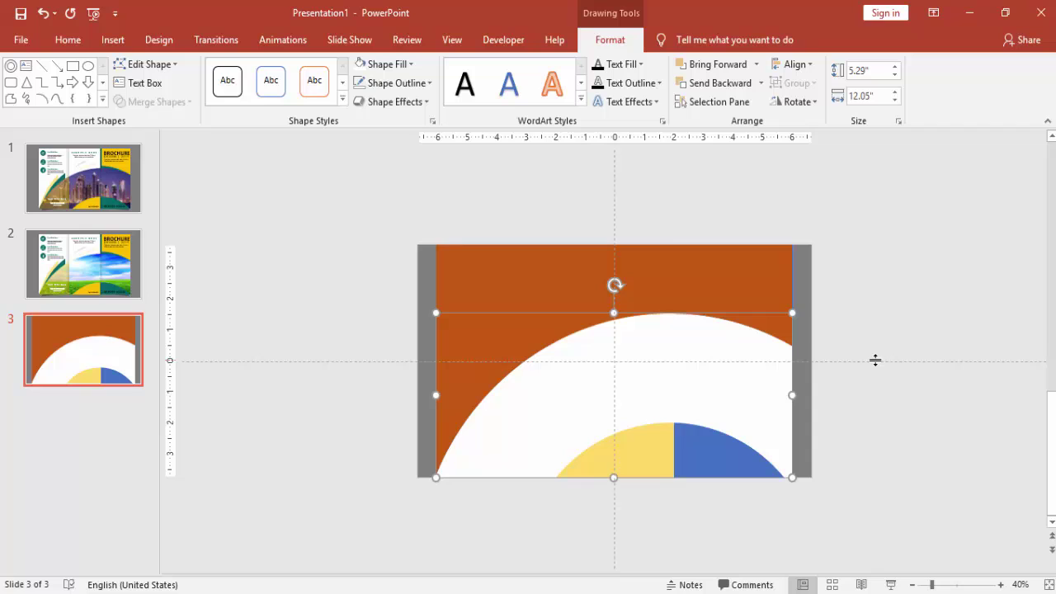
click(706, 452)
click(655, 461)
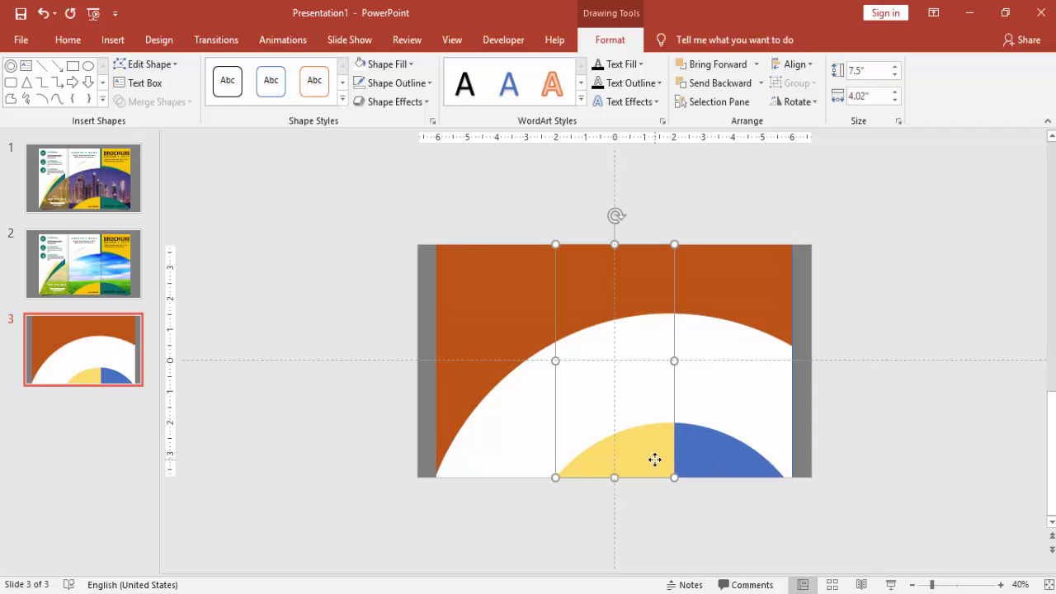
click(838, 392)
click(509, 298)
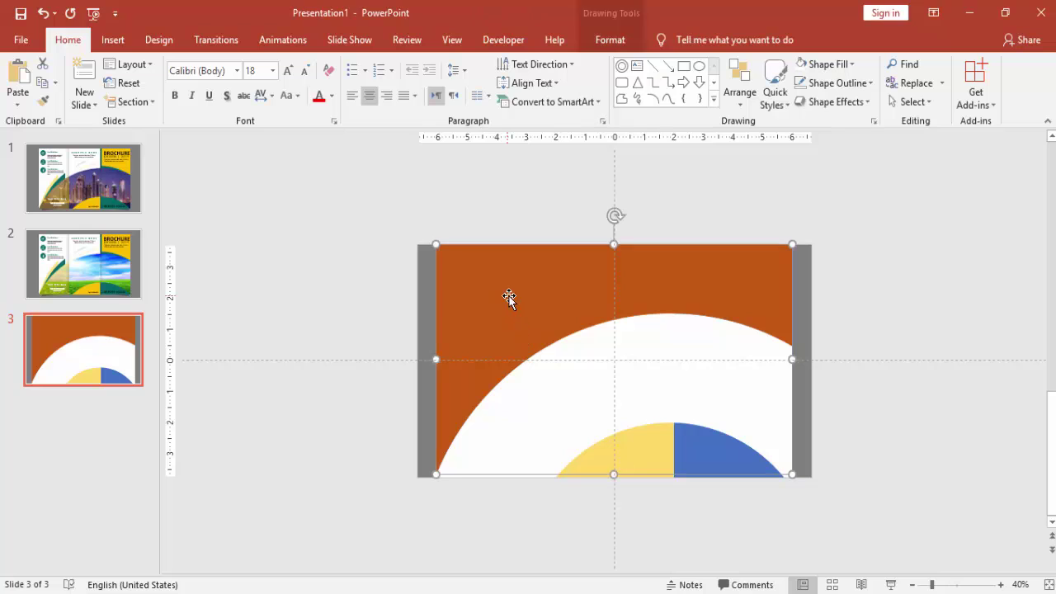
drag(509, 298, 422, 240)
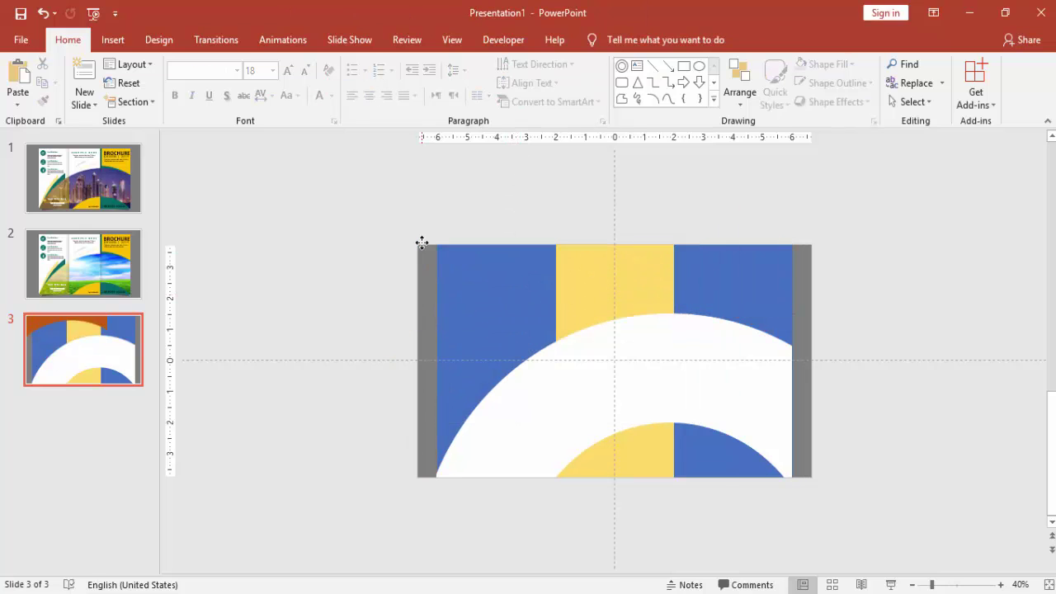
Give the arc band a picture fill using Dubai Marina.png from Format Shape
click(572, 372)
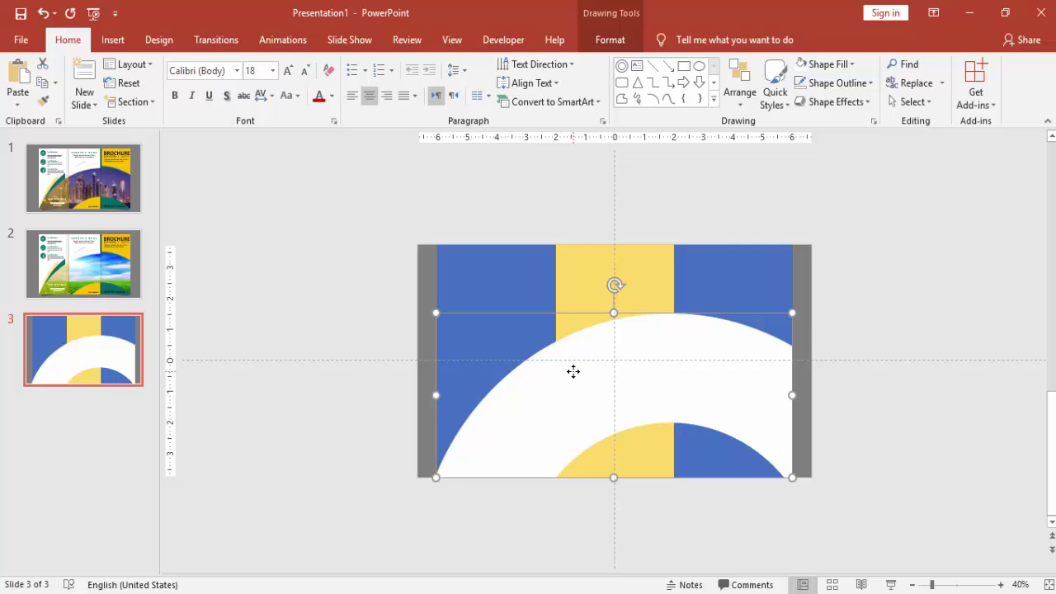
right_click(573, 372)
click(622, 334)
click(1000, 584)
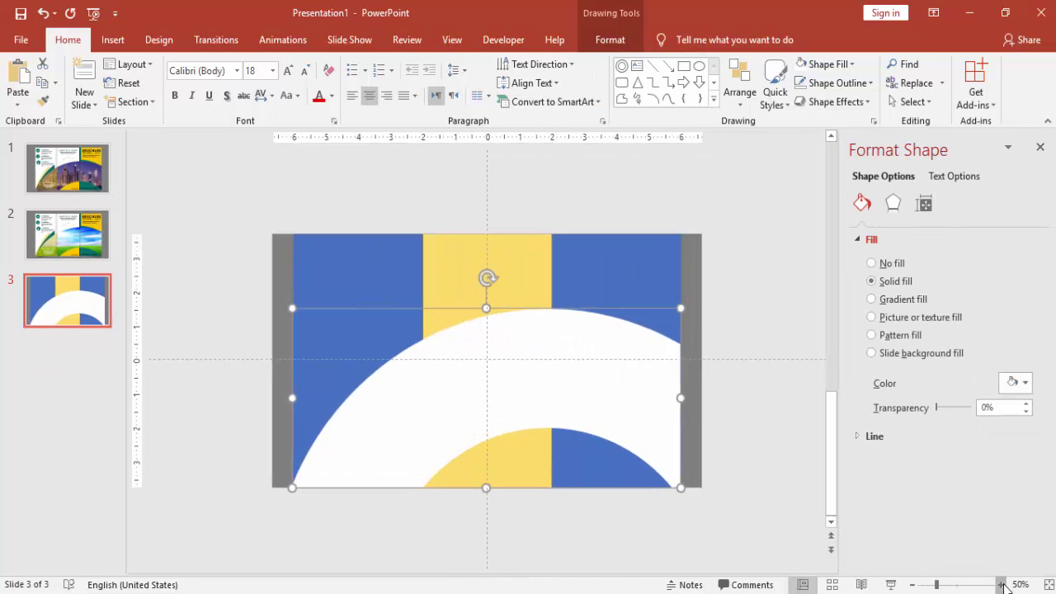
click(1001, 584)
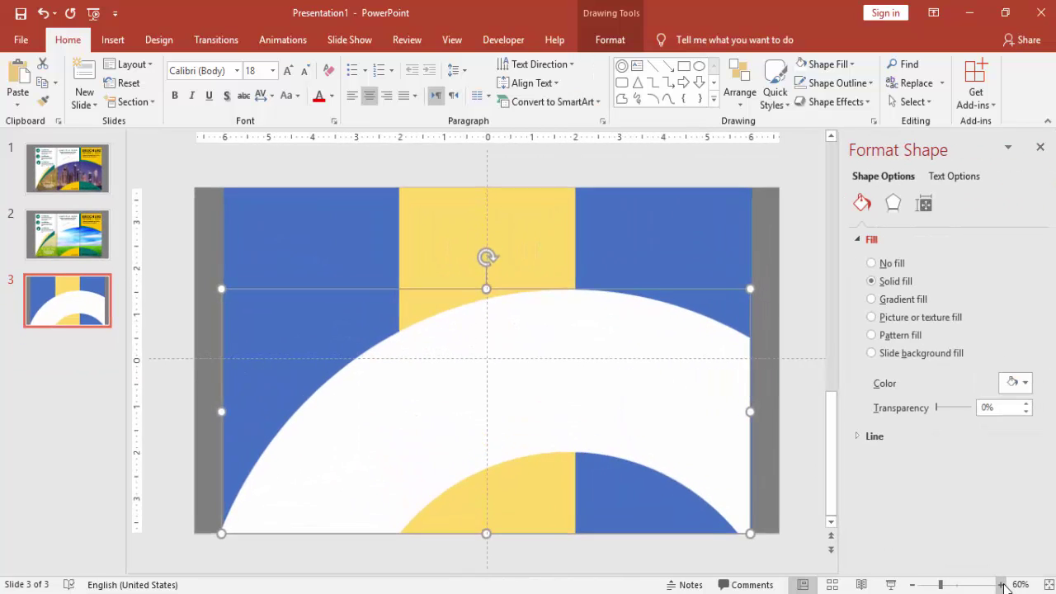
click(901, 319)
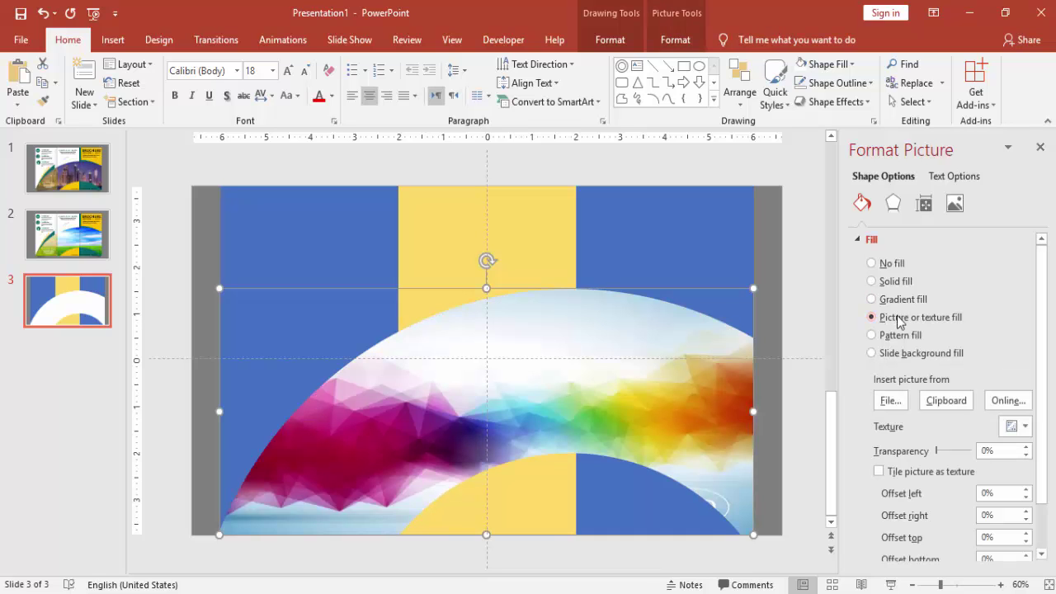
click(888, 401)
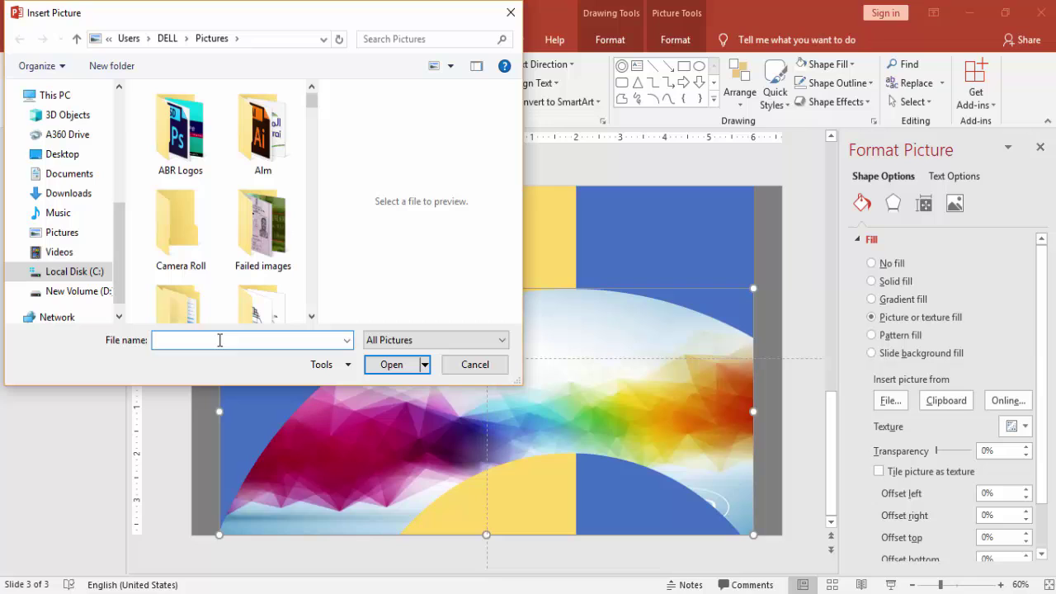
text(dub)
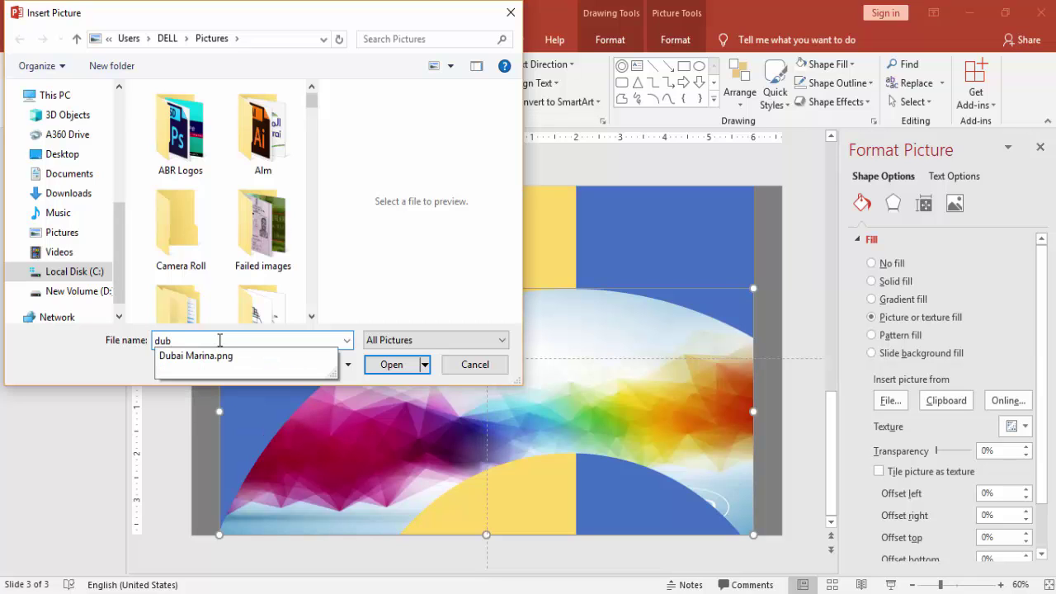
key(Down)
key(Return)
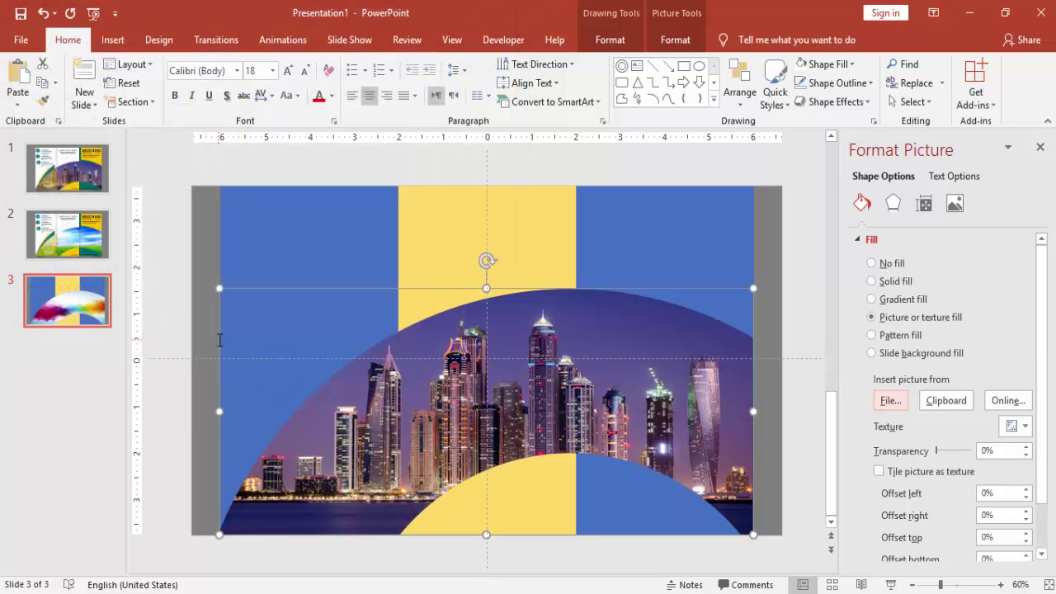
click(803, 281)
click(331, 238)
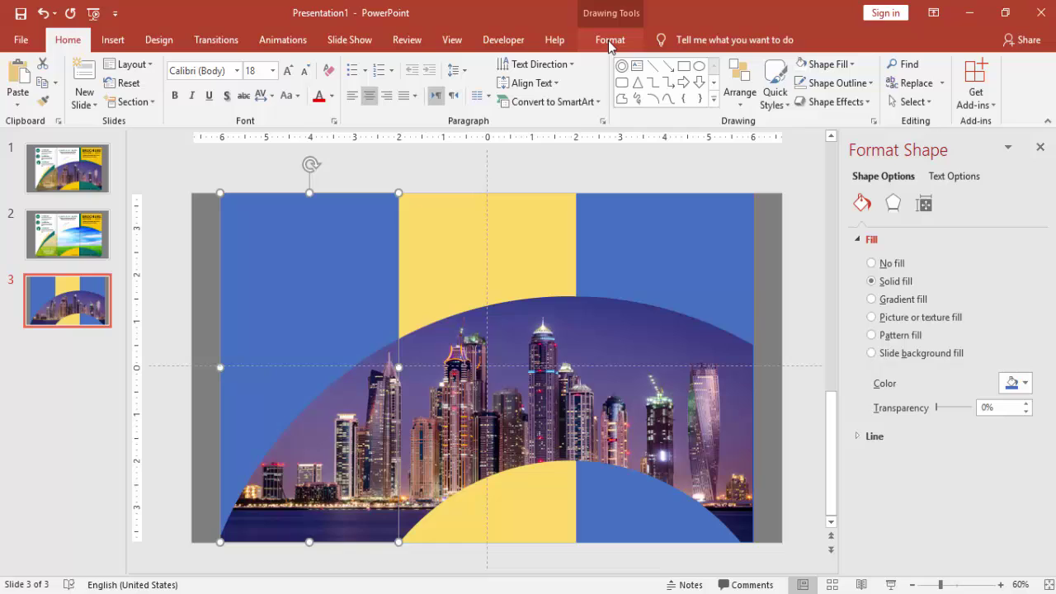
Fill the left panel white and the middle panel light grey
click(611, 43)
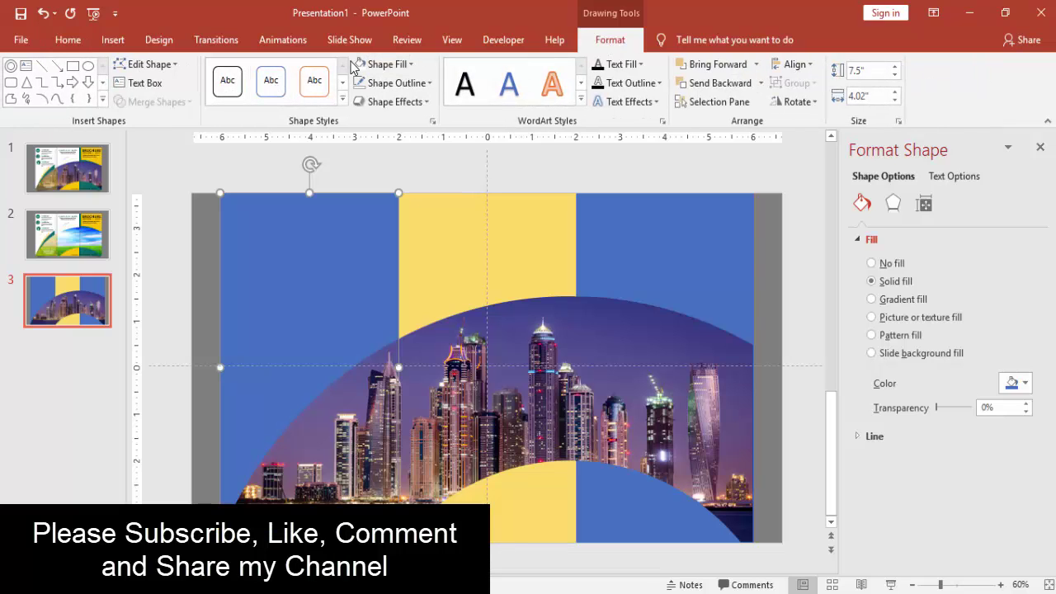
click(360, 64)
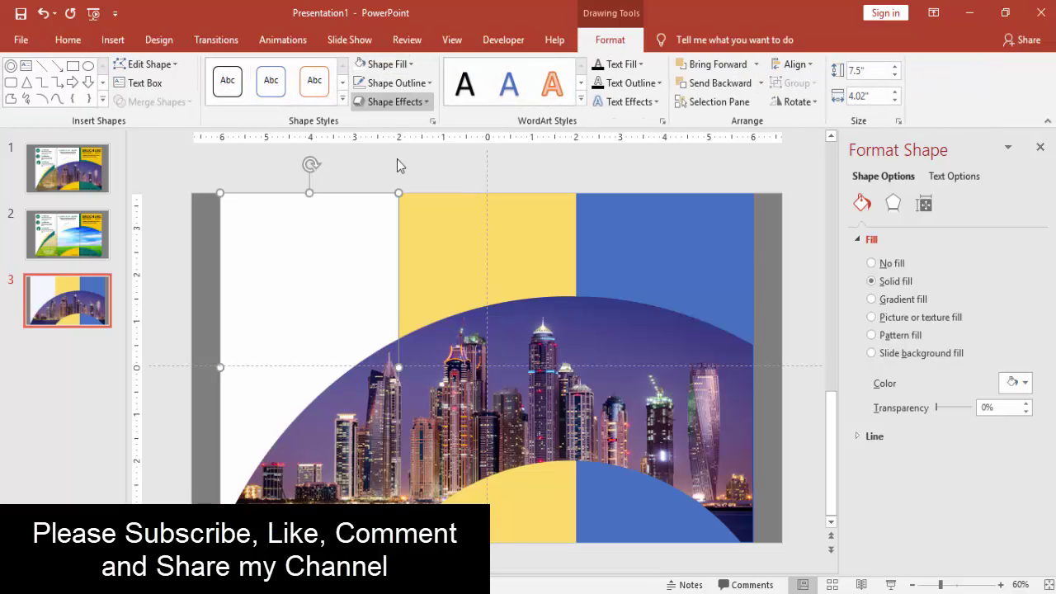
click(439, 229)
click(384, 64)
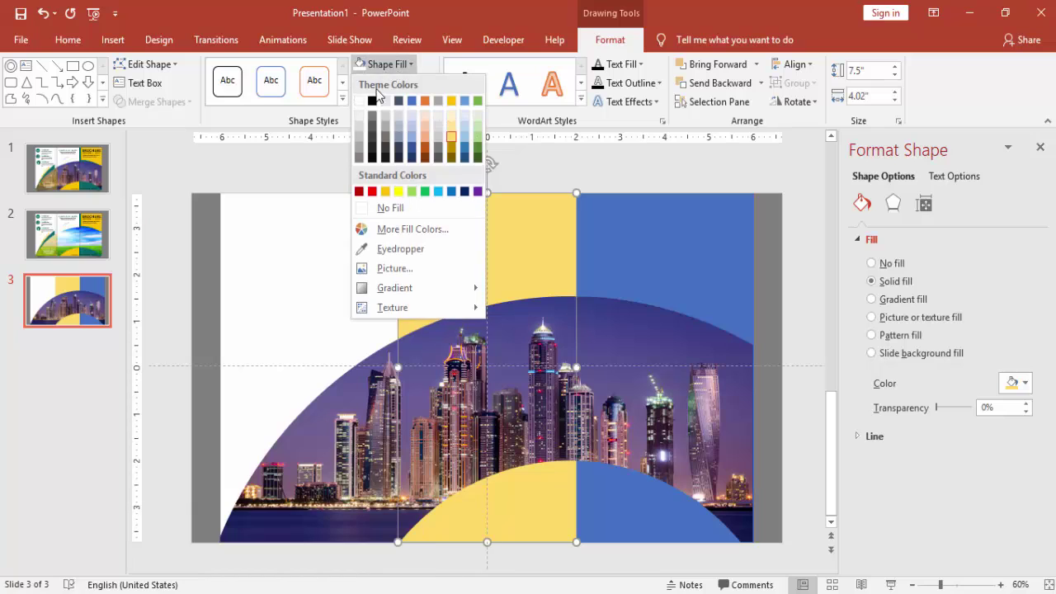
click(361, 117)
Fill the right rectangle with a teal from More Fill Colors' Standard palette
click(622, 229)
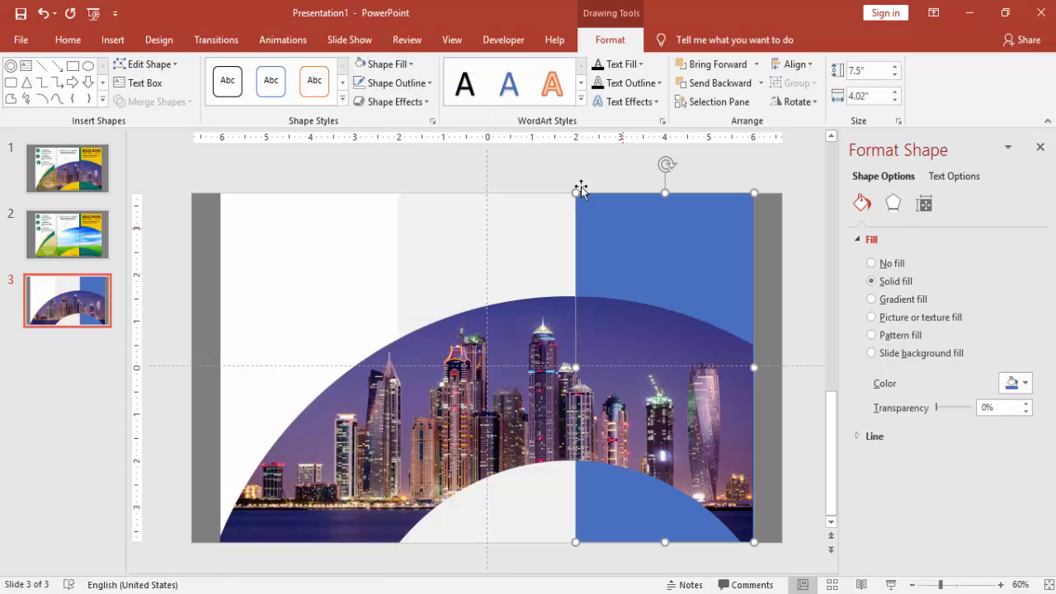
click(392, 64)
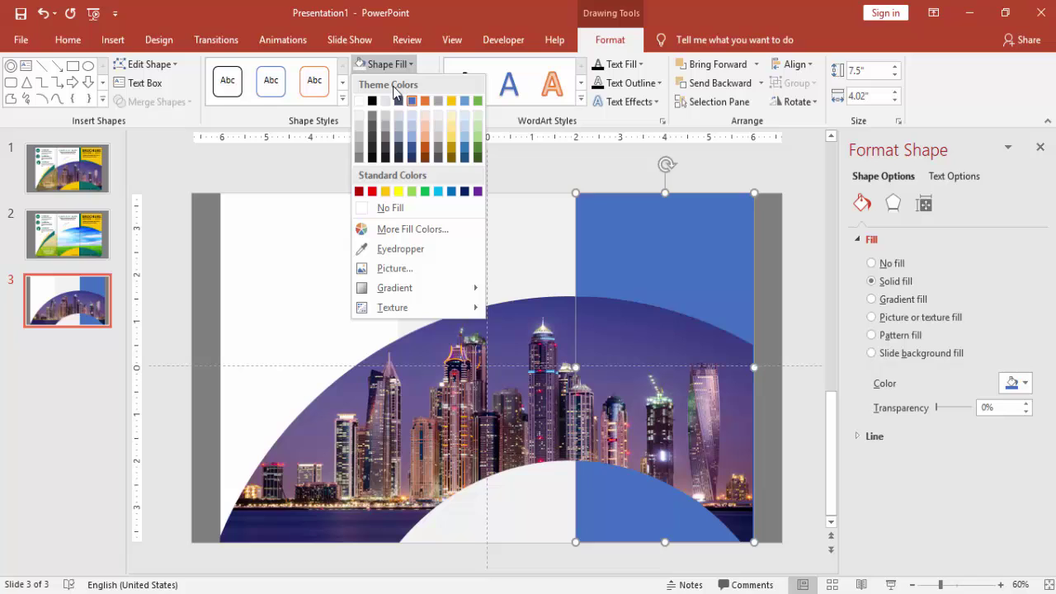
click(396, 230)
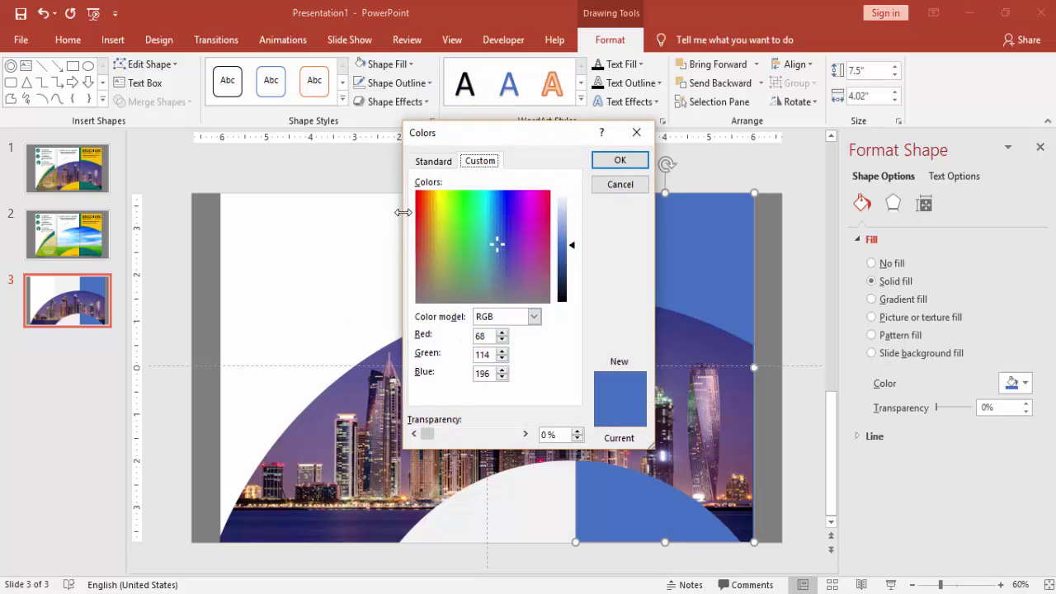
click(437, 161)
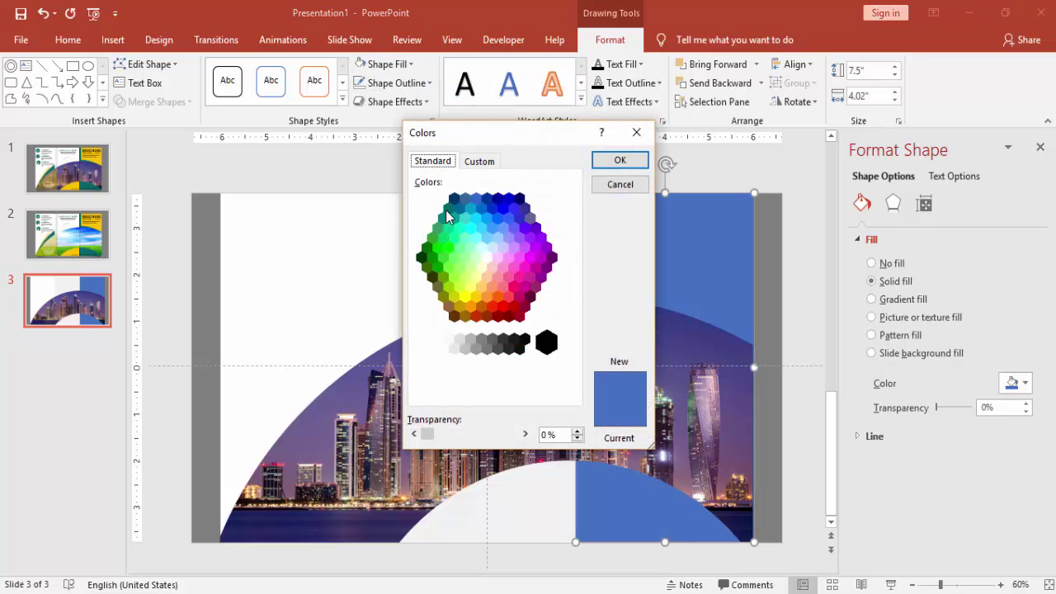
click(448, 216)
click(614, 160)
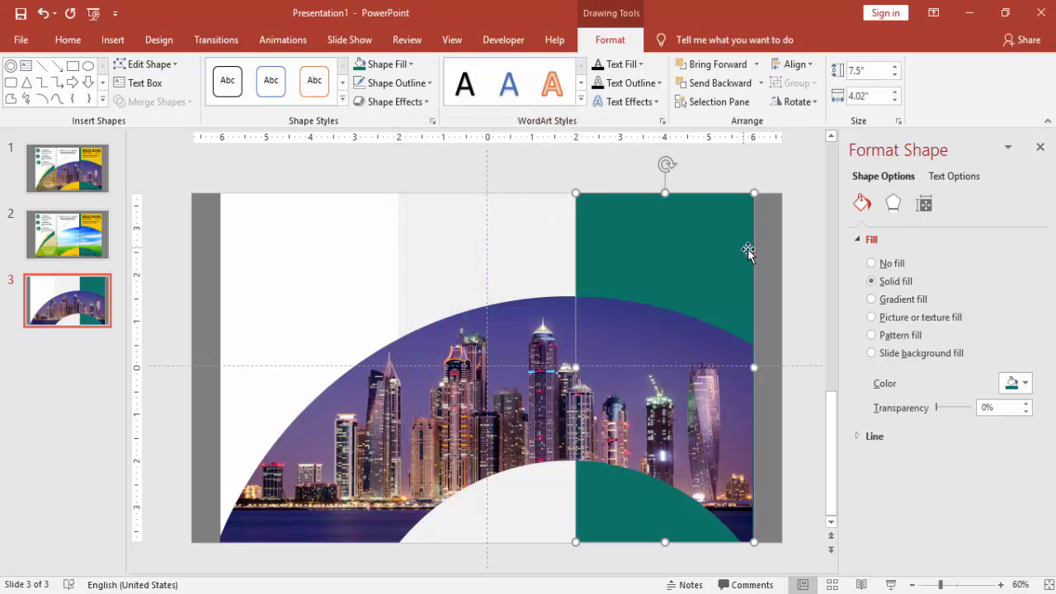
click(789, 255)
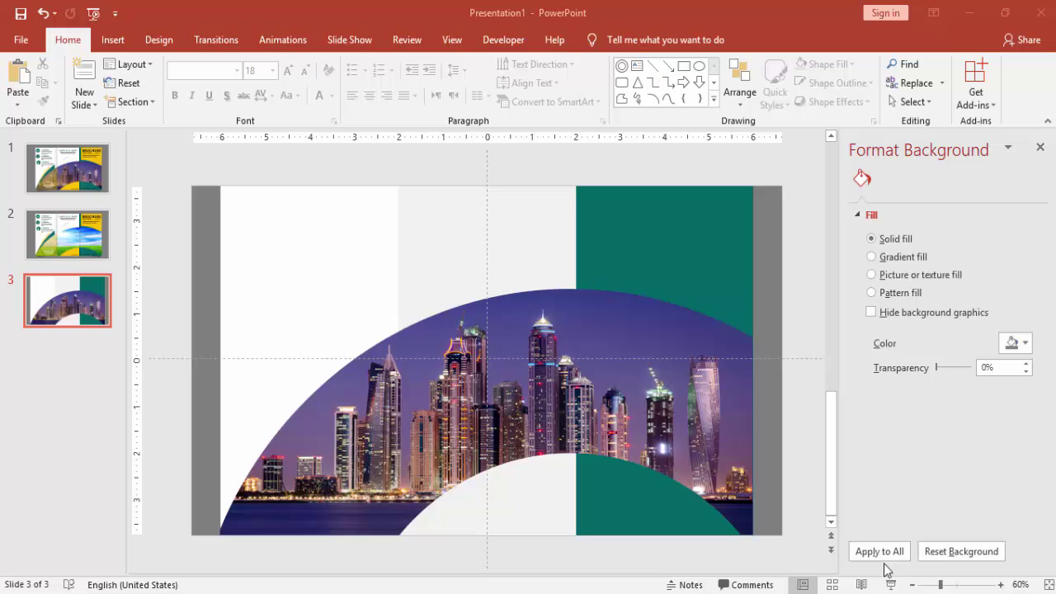
Draw a freeform blue shape from the top edge over the upper teal panel, about 3.26" by 3.99"
click(1000, 584)
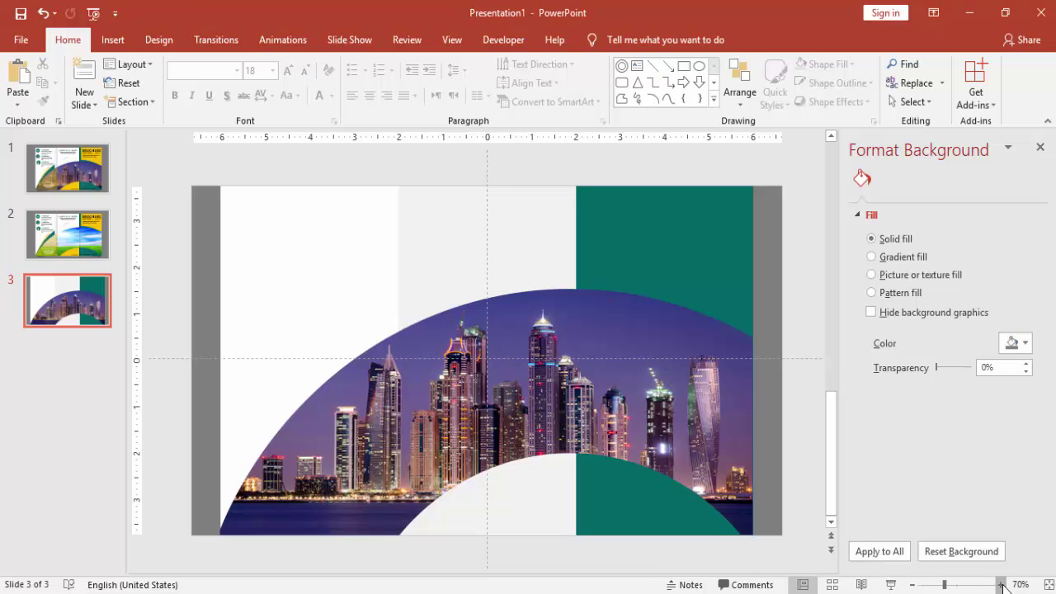
click(1002, 584)
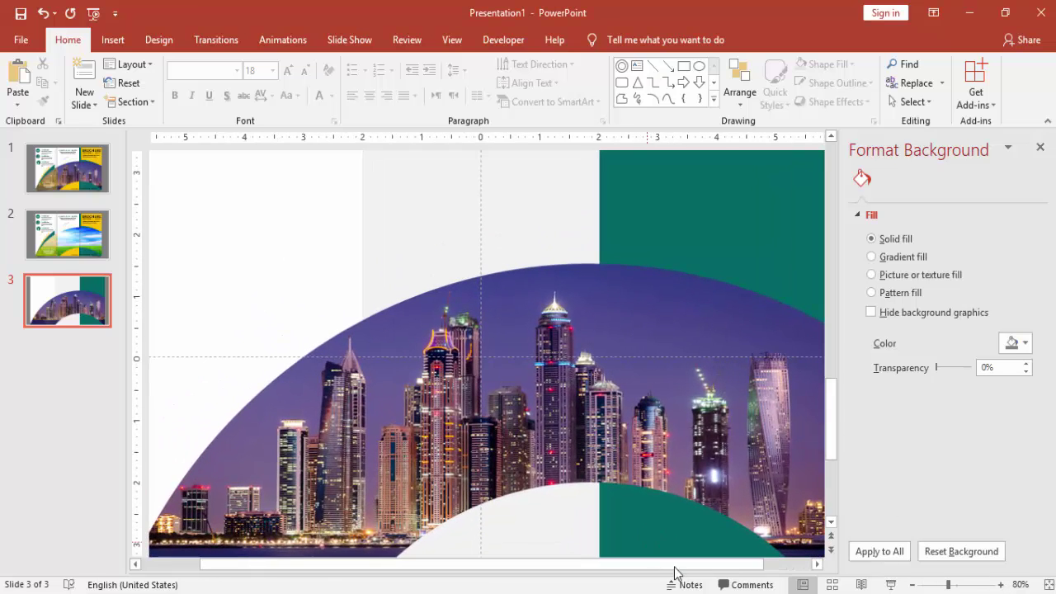
drag(682, 568, 749, 577)
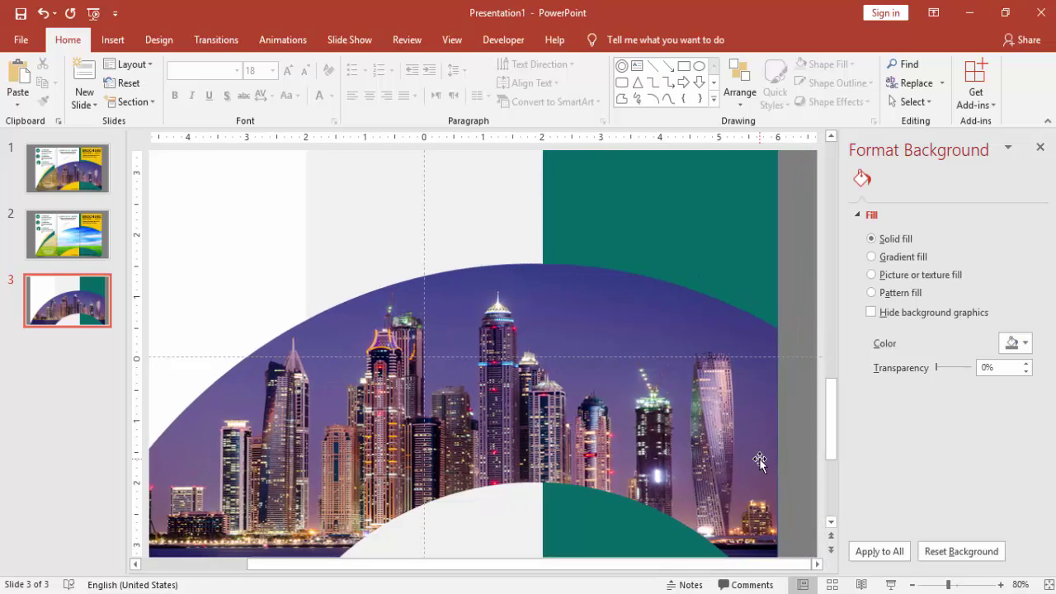
scroll(755, 455, up, 1)
click(112, 40)
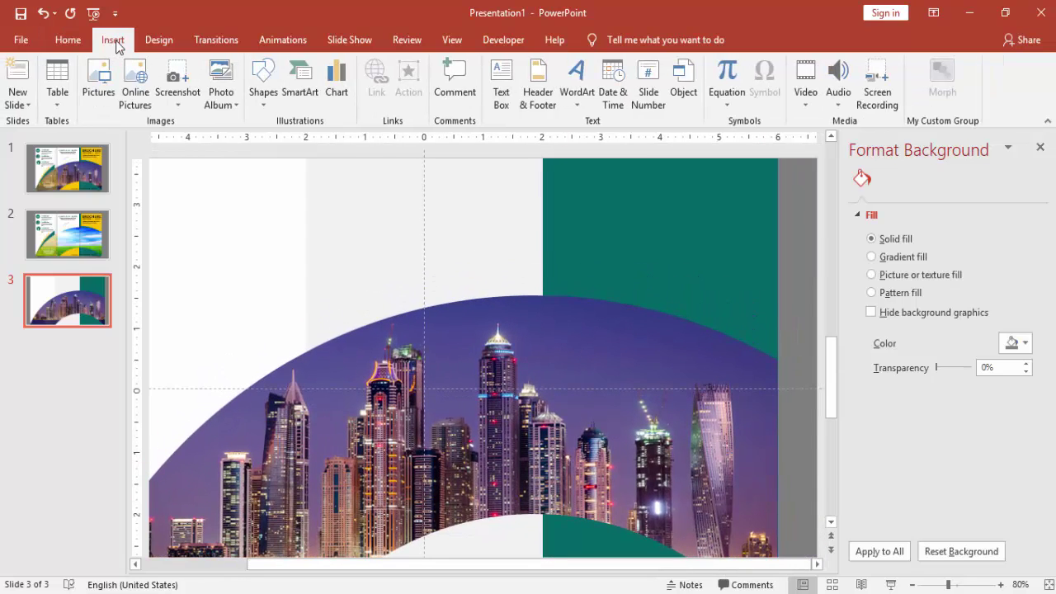
click(263, 87)
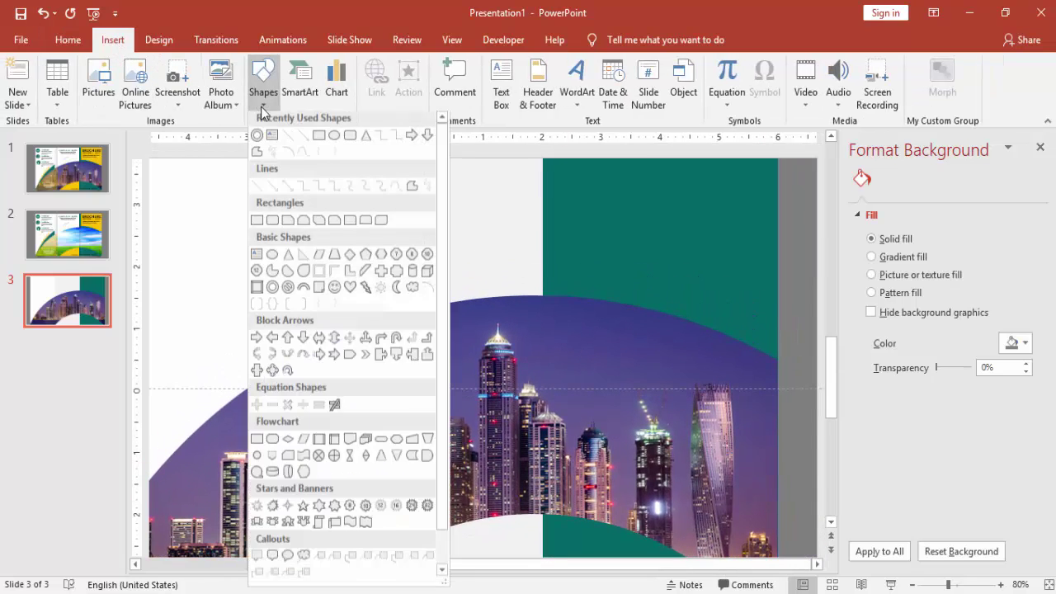
click(413, 192)
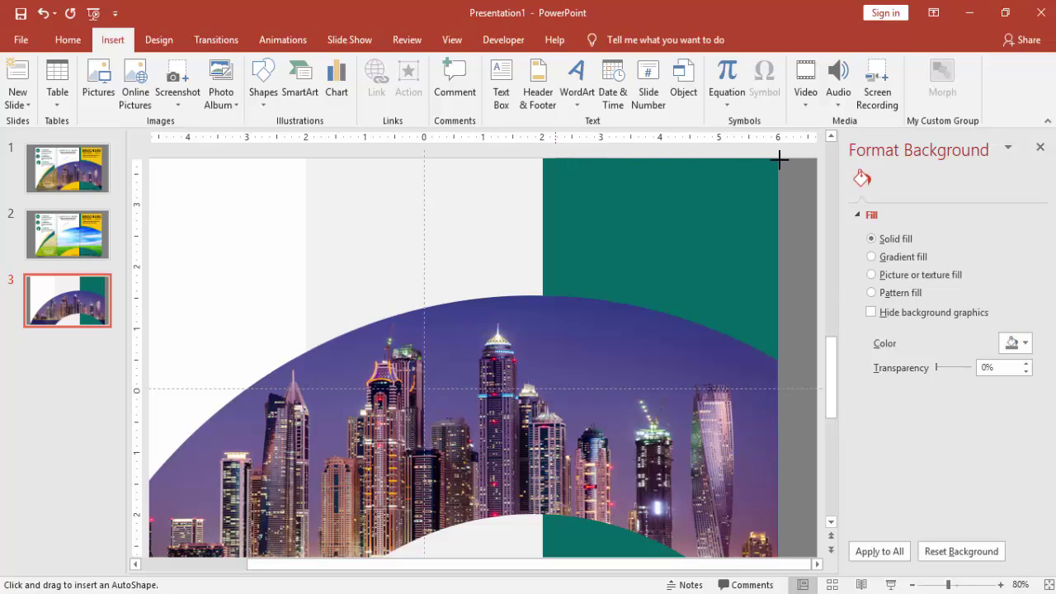
drag(779, 160, 778, 159)
drag(544, 158, 777, 360)
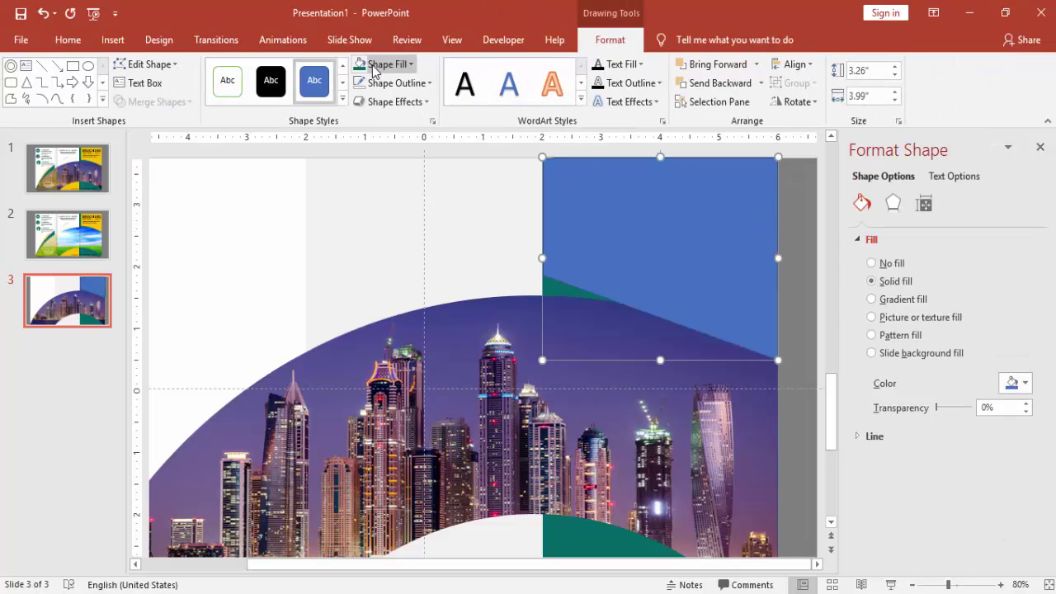
Remove the blue shape's outline and bend its lower edge into a smooth arc with Edit Points
click(381, 82)
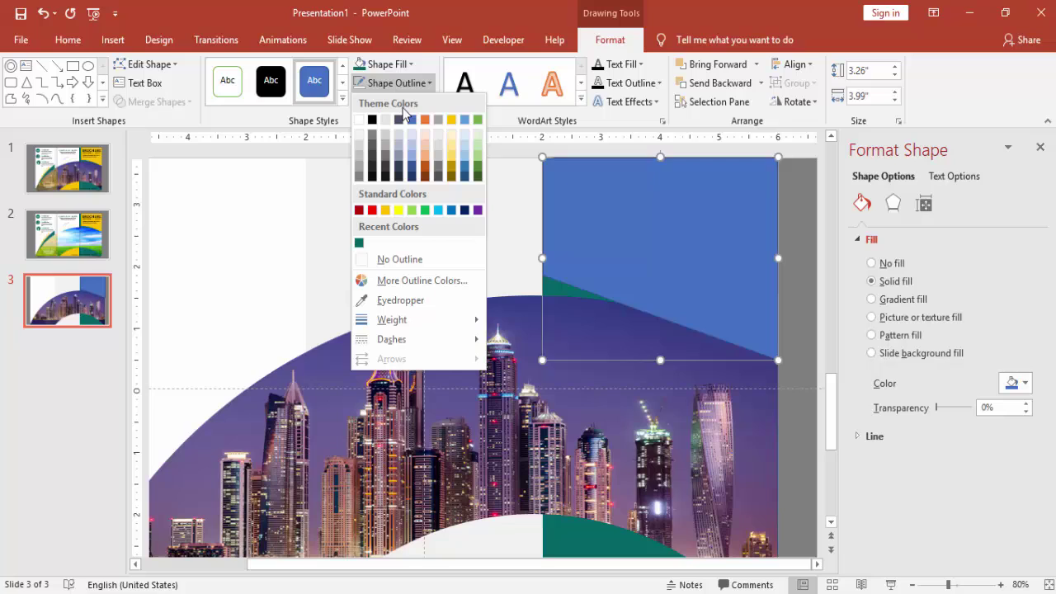
click(411, 257)
right_click(573, 224)
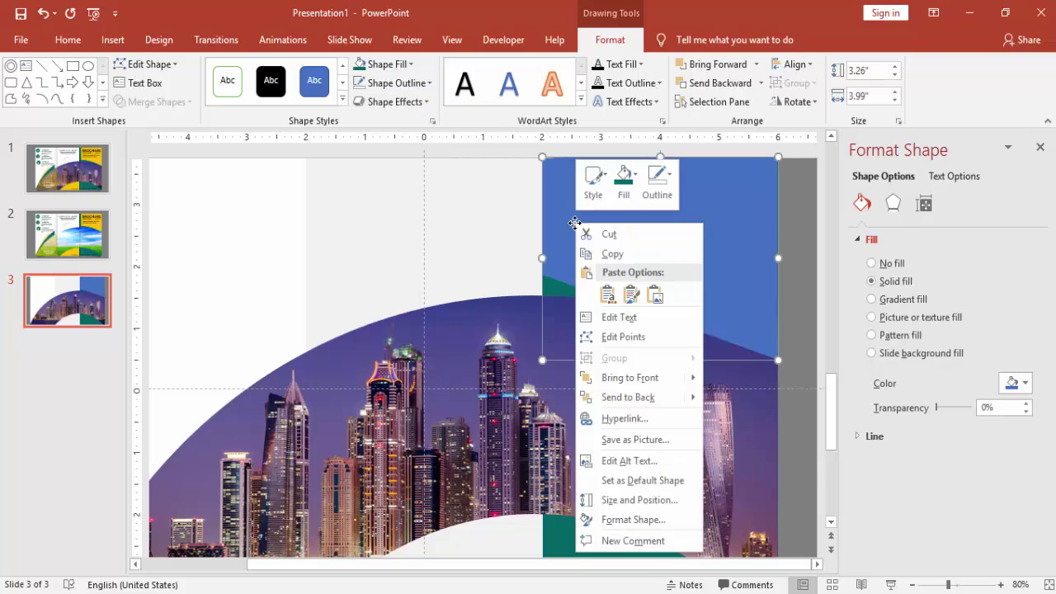
click(623, 337)
click(778, 360)
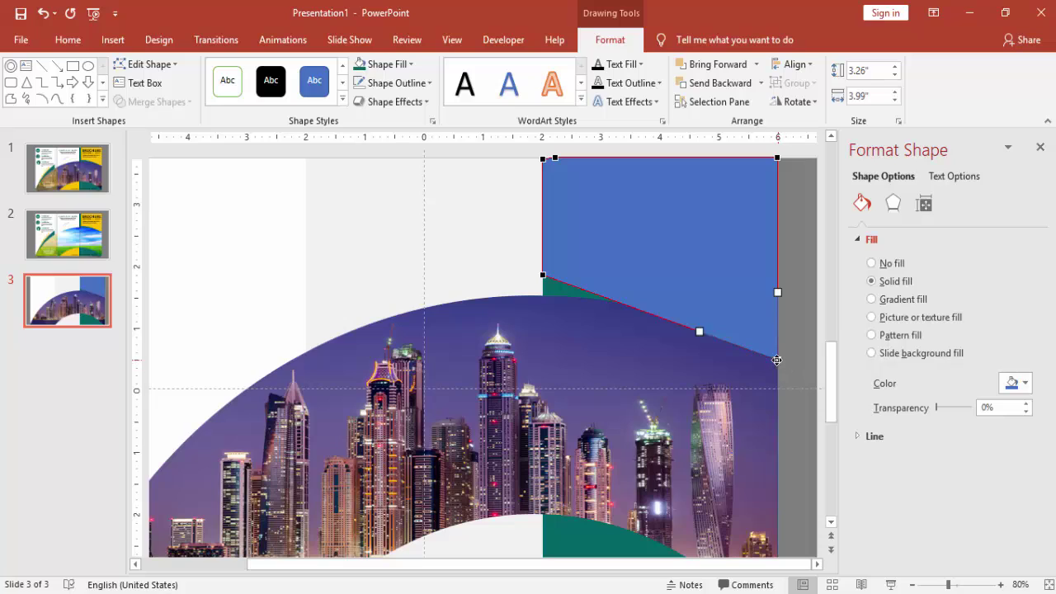
drag(699, 333, 692, 299)
click(544, 276)
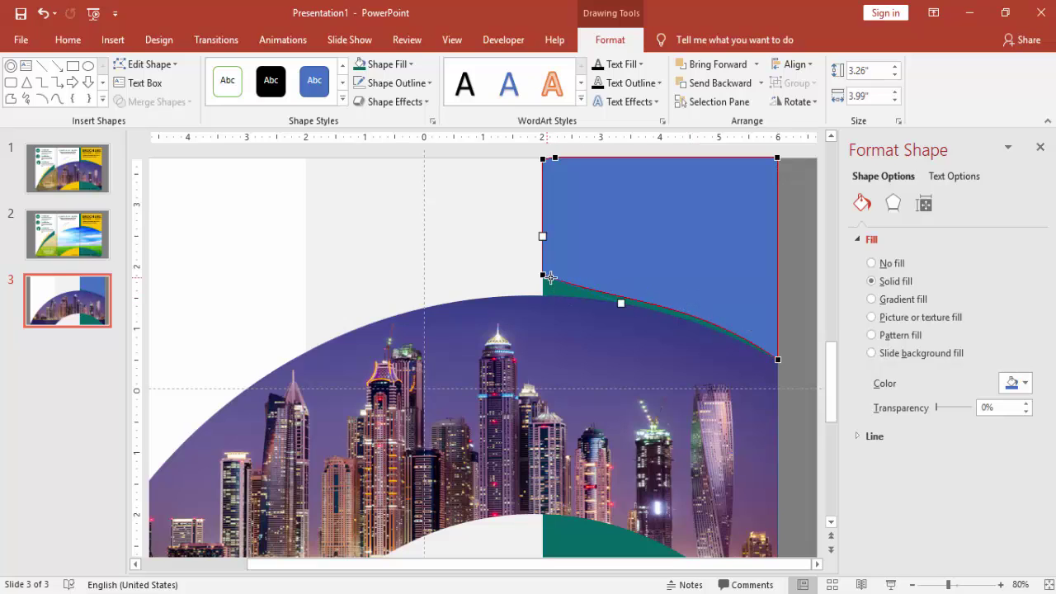
drag(623, 303, 623, 281)
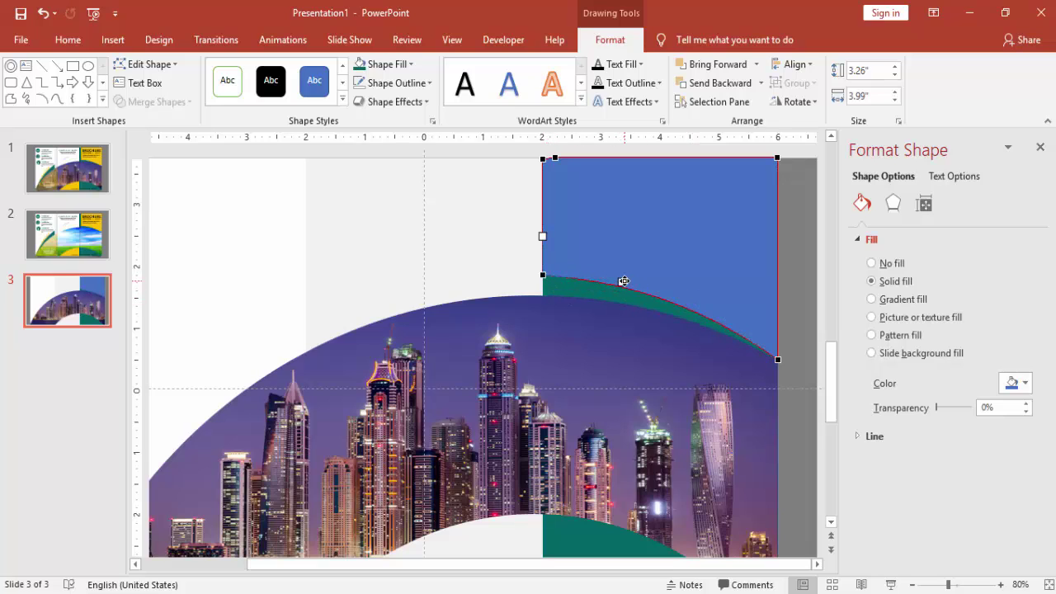
click(779, 268)
Fill the curved top shape with gold, then zoom out to 60% to view the whole slide
click(663, 233)
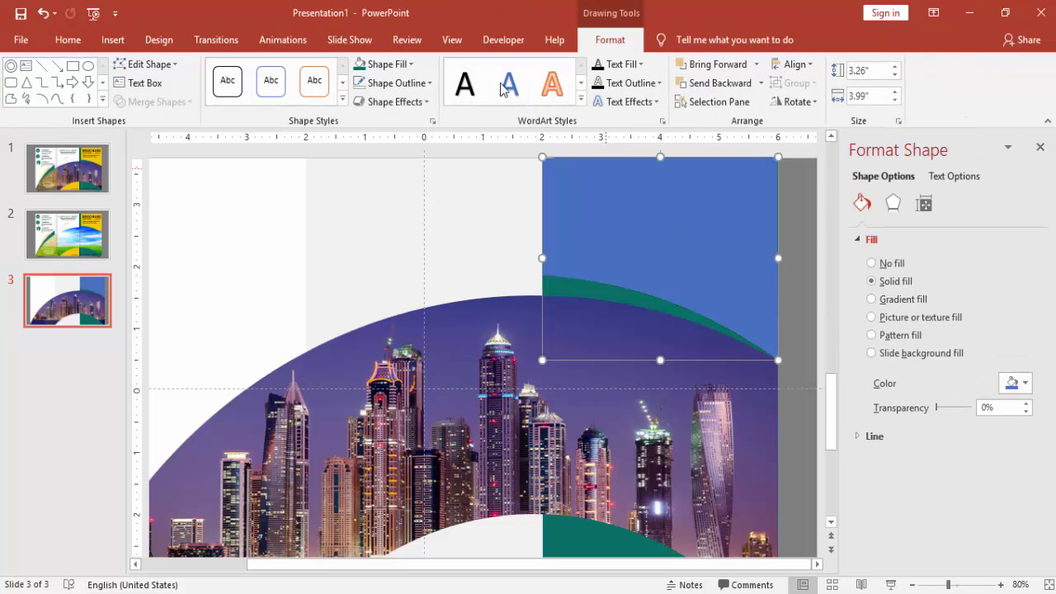
click(401, 65)
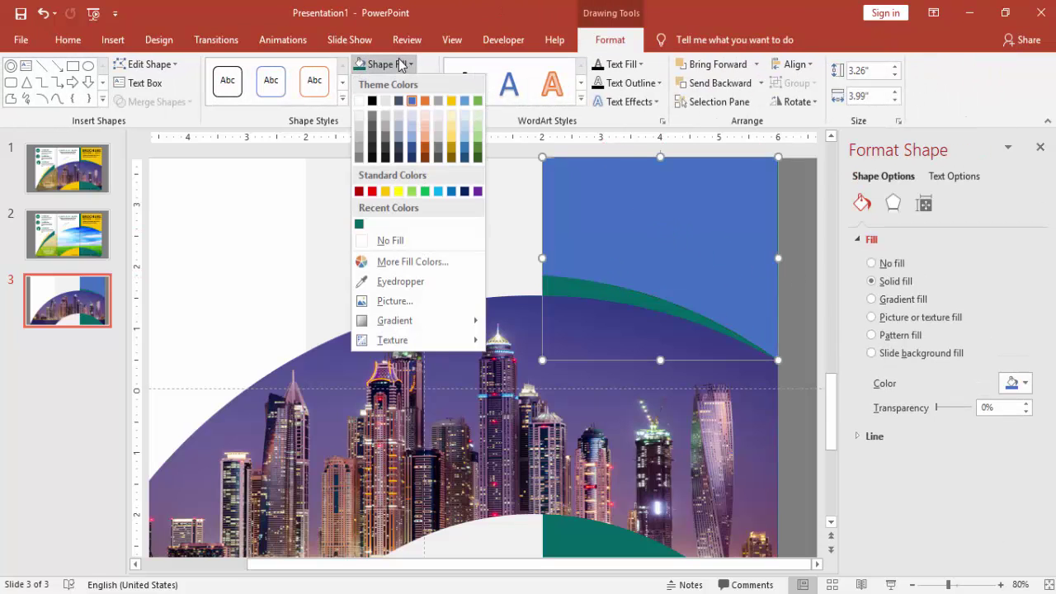
click(385, 192)
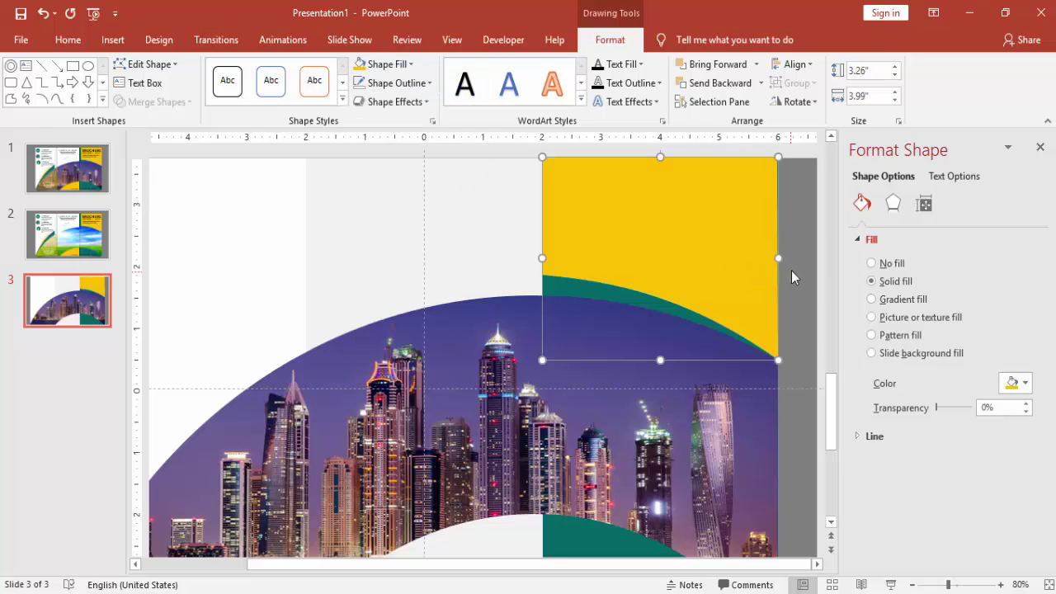
click(821, 358)
drag(831, 368, 831, 404)
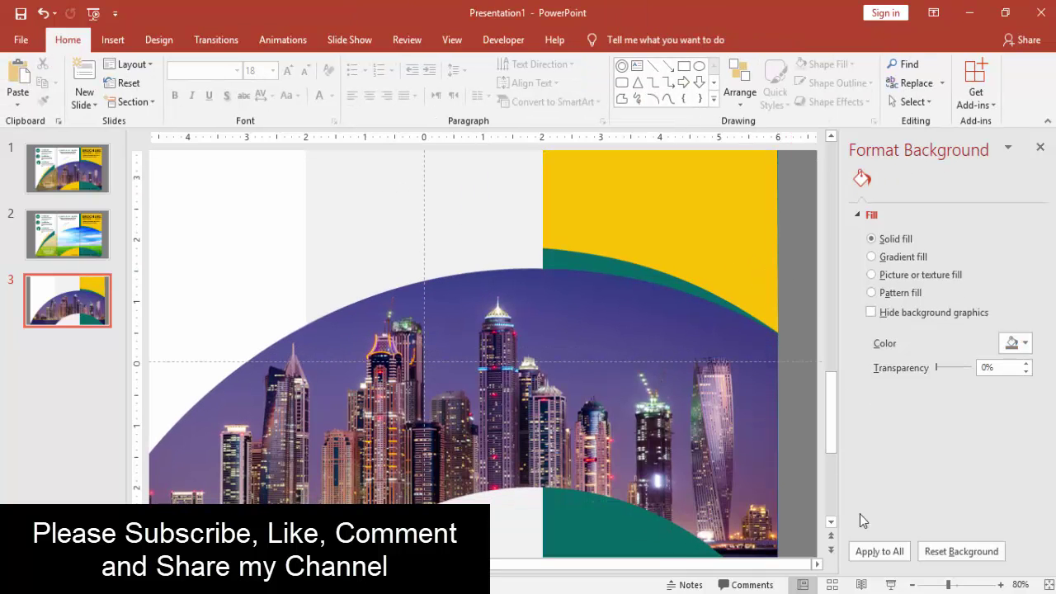
click(912, 584)
click(912, 584)
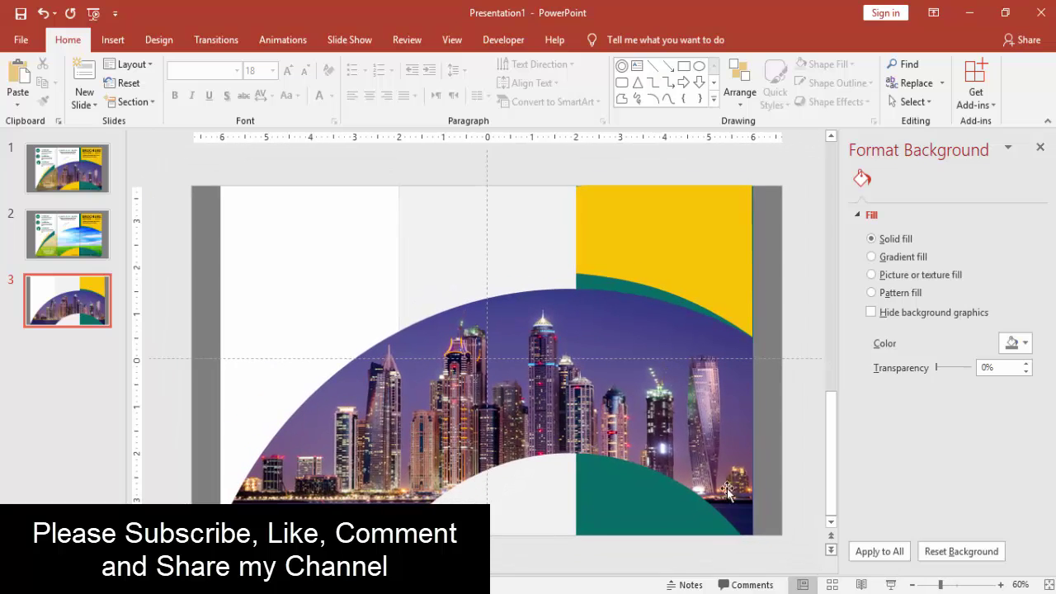
click(113, 40)
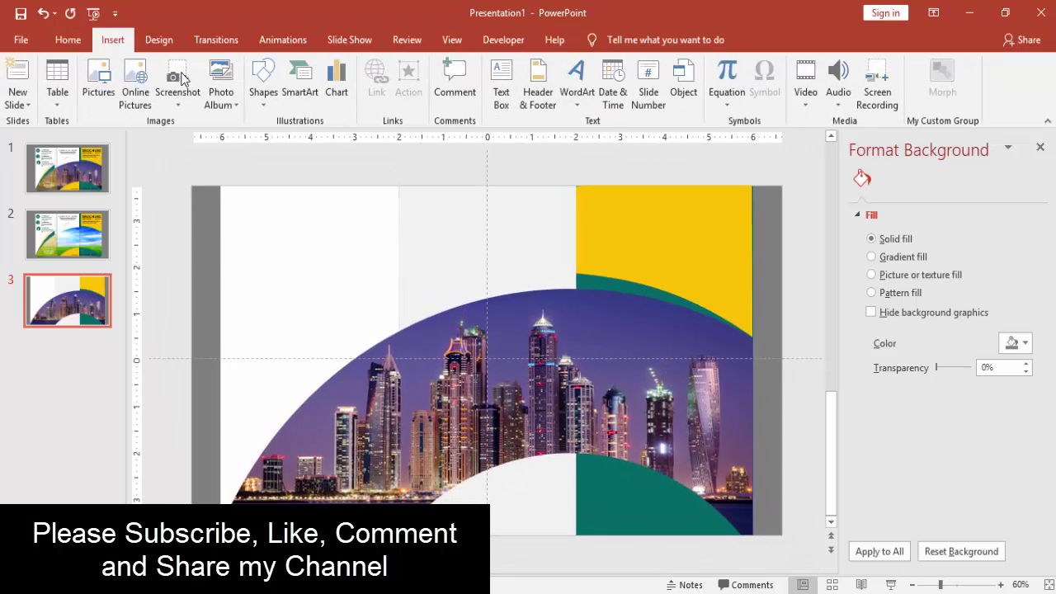
click(256, 108)
Draw an outline-free yellow rectangle up from the slide's lower edge and send it behind the skyline image
click(317, 149)
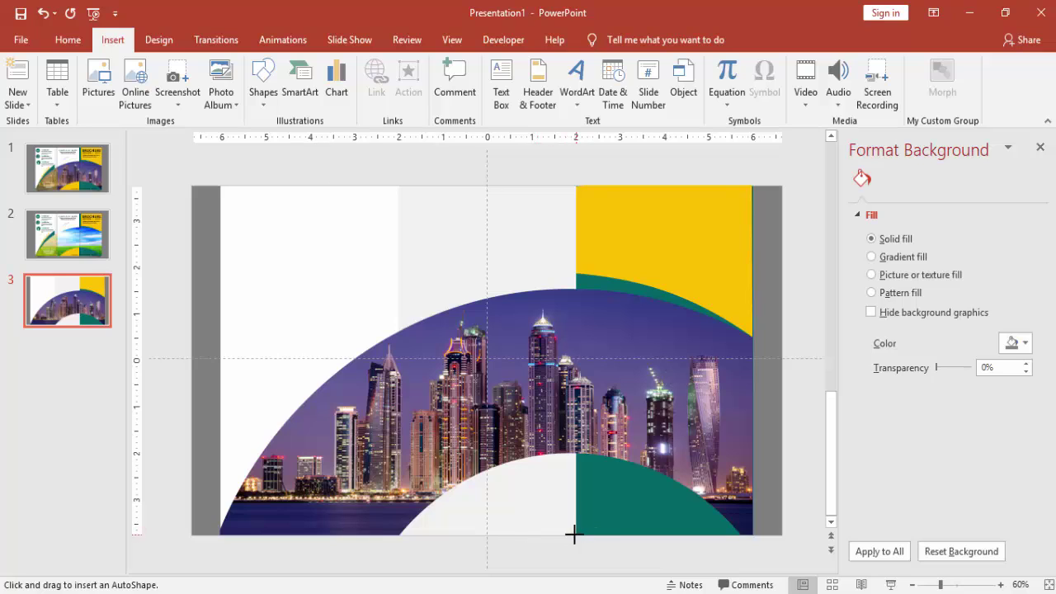
drag(573, 535, 399, 383)
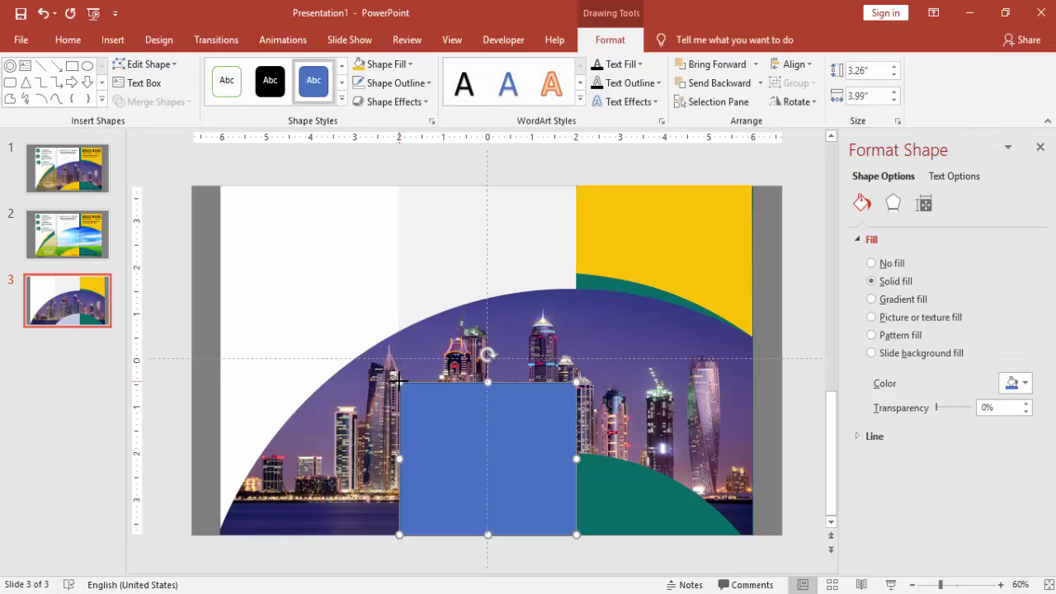
click(394, 82)
click(405, 259)
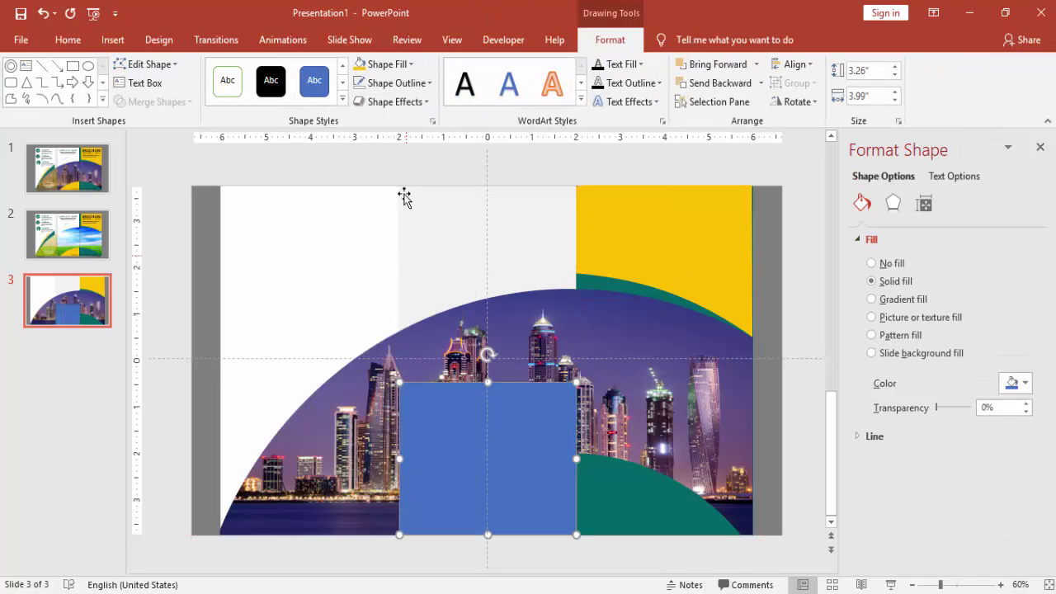
click(350, 39)
click(582, 41)
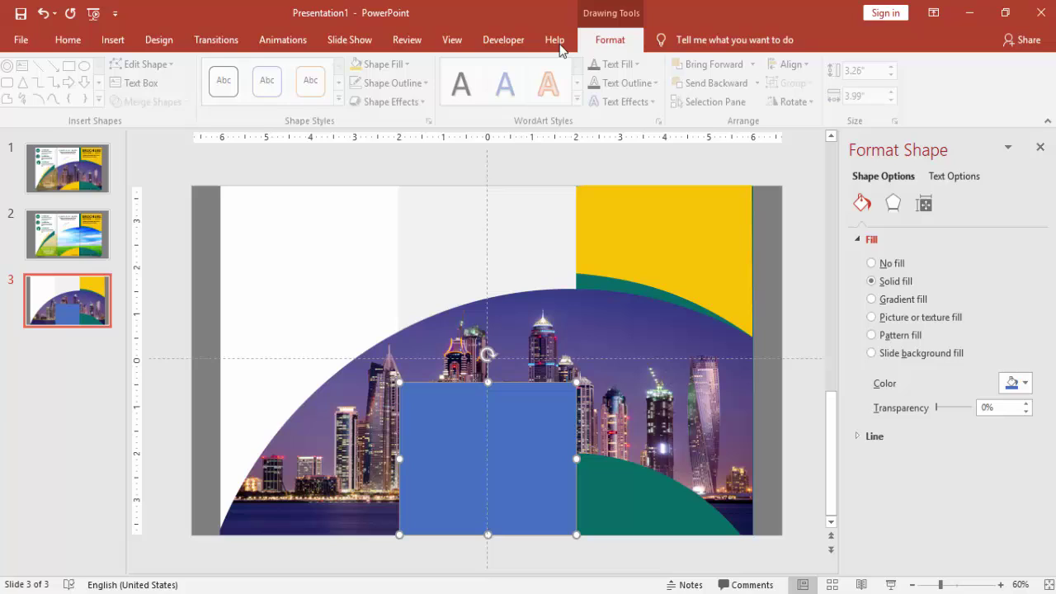
click(361, 66)
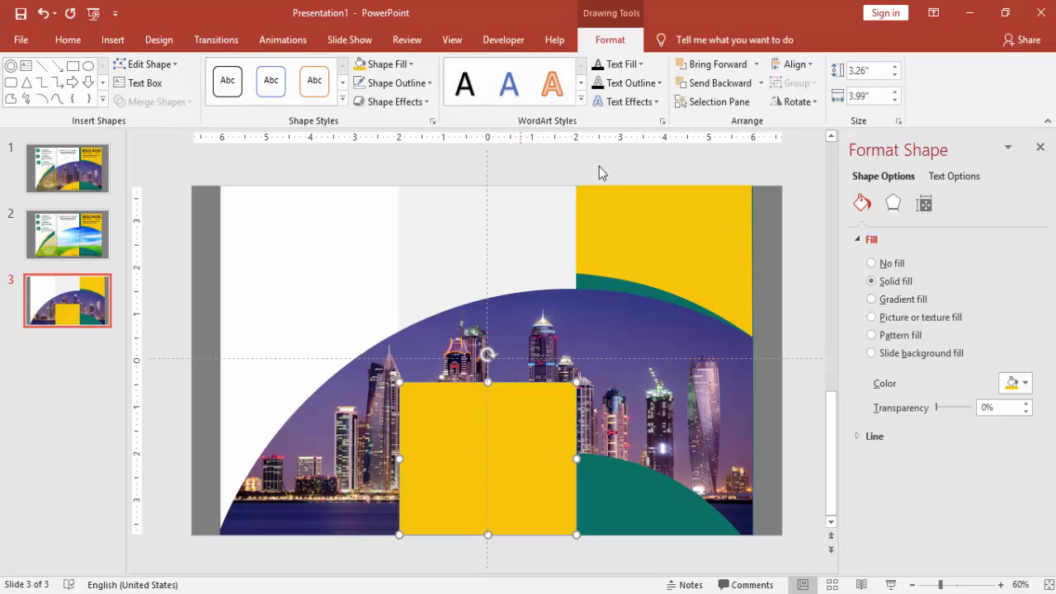
click(716, 84)
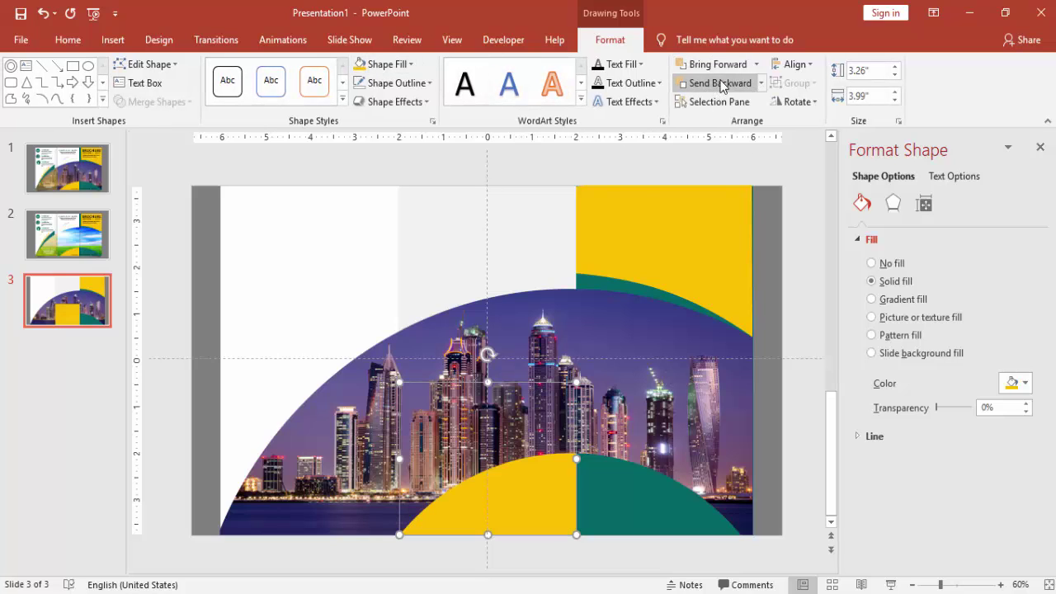
click(784, 175)
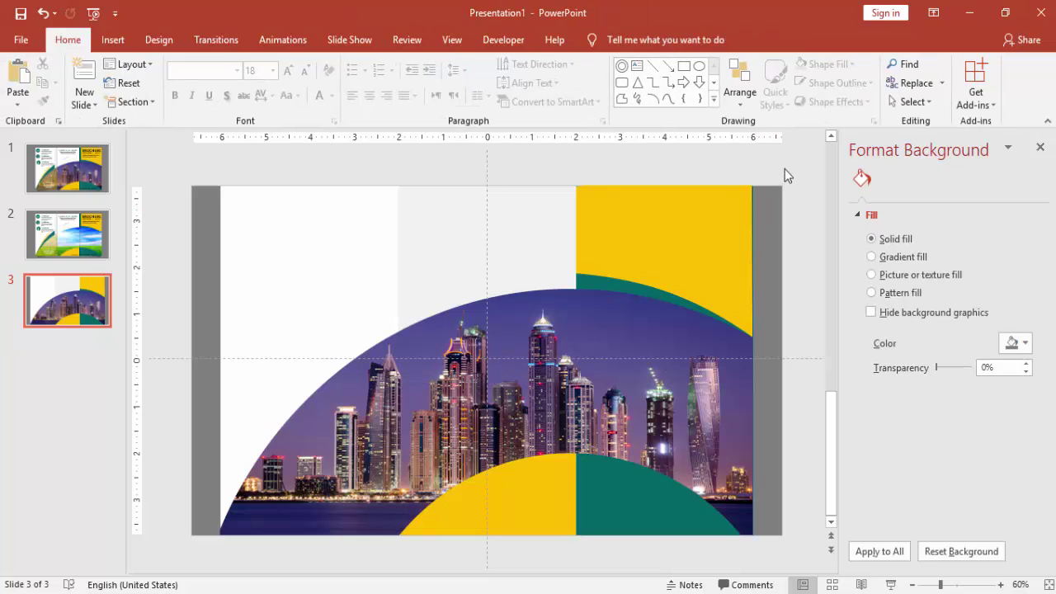
click(730, 217)
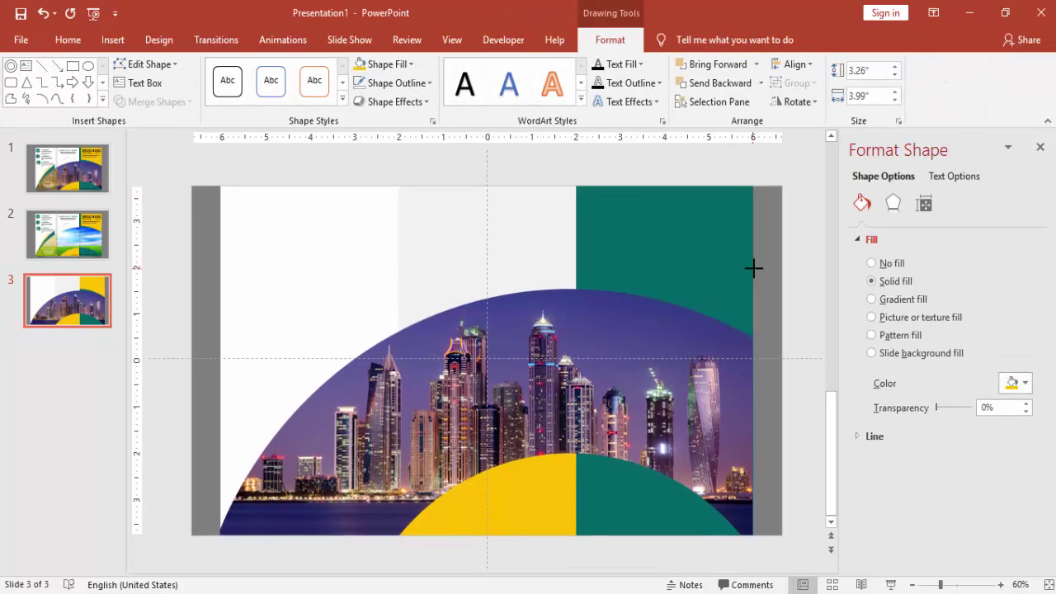
Move the left white rectangle aside and give it a gradient fill with white and black stops
click(776, 161)
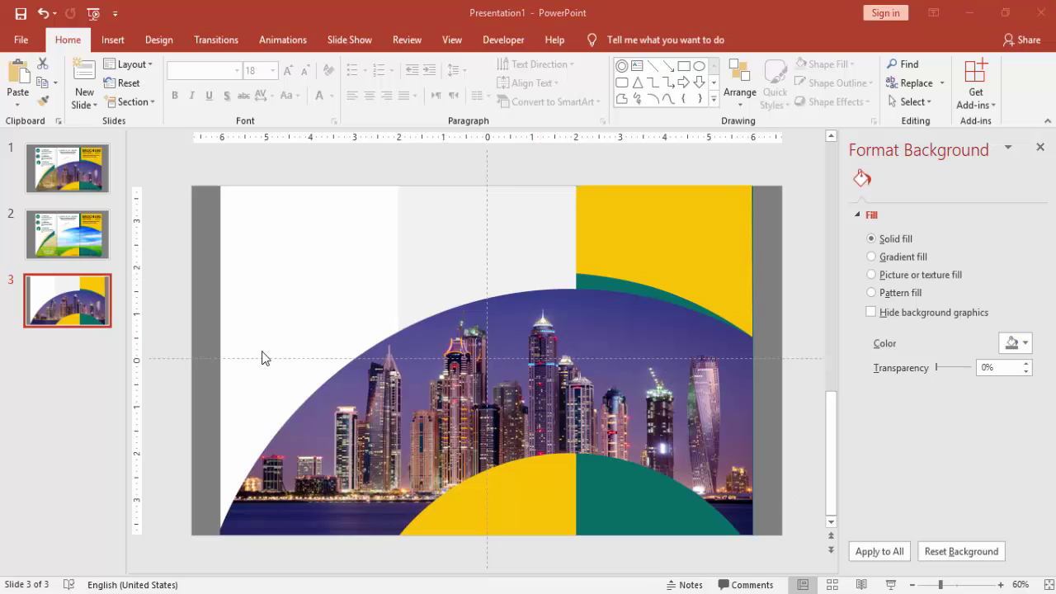
click(322, 234)
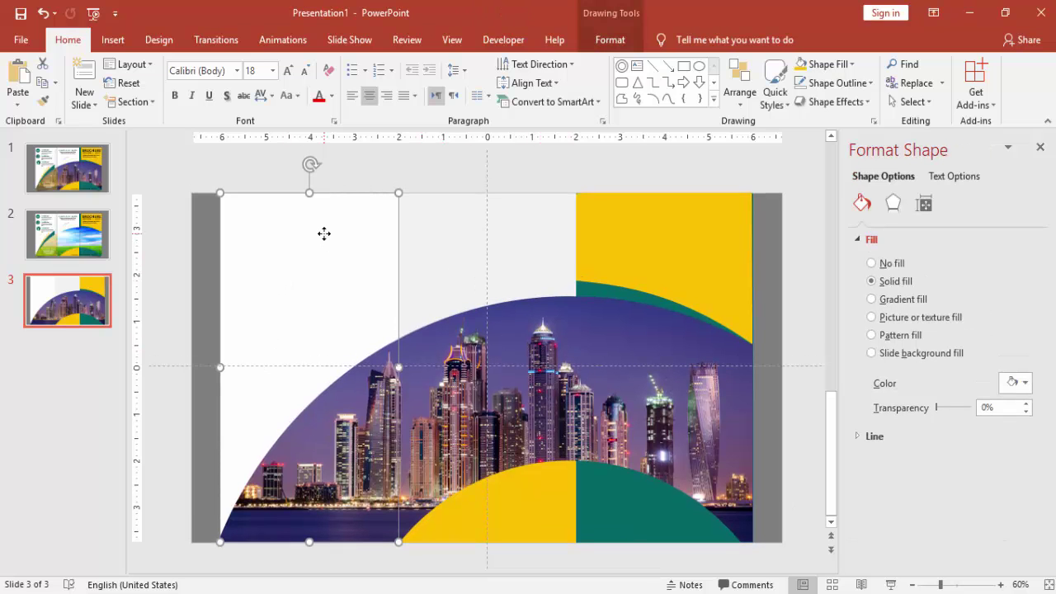
drag(323, 234, 452, 230)
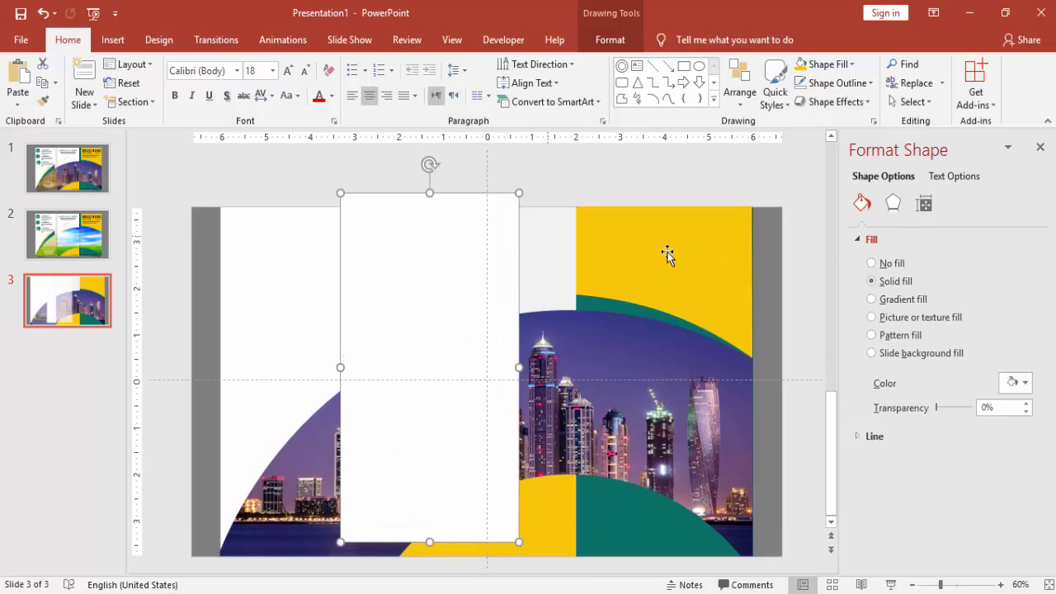
click(899, 300)
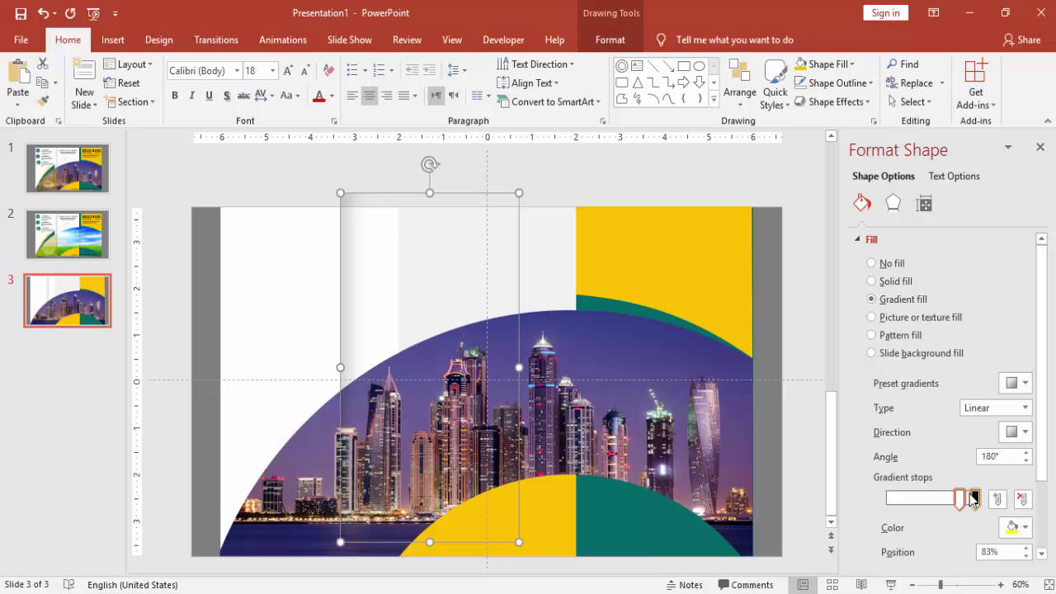
drag(960, 499, 887, 499)
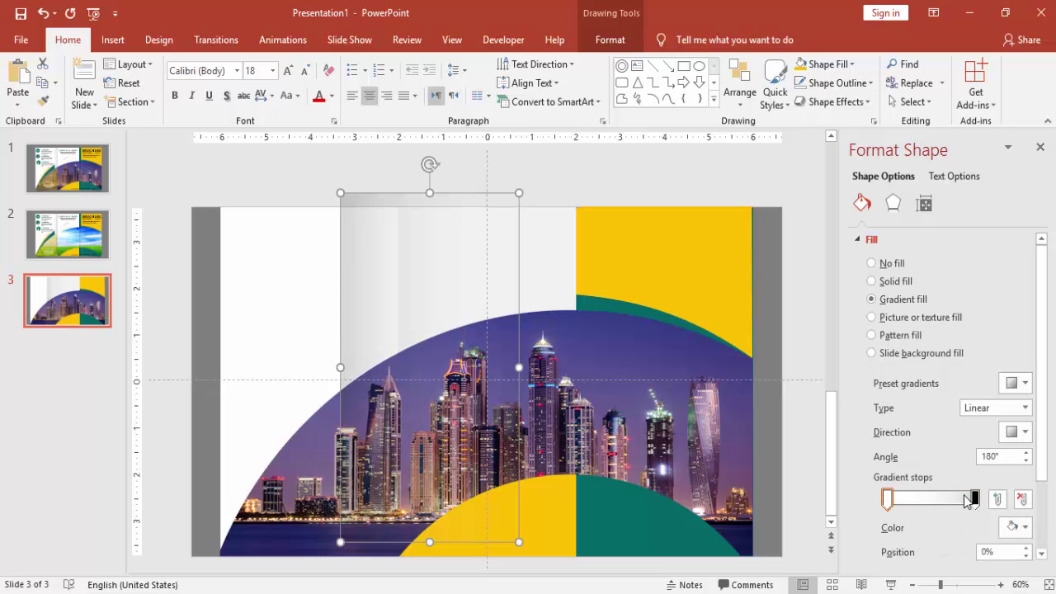
click(973, 498)
click(1016, 526)
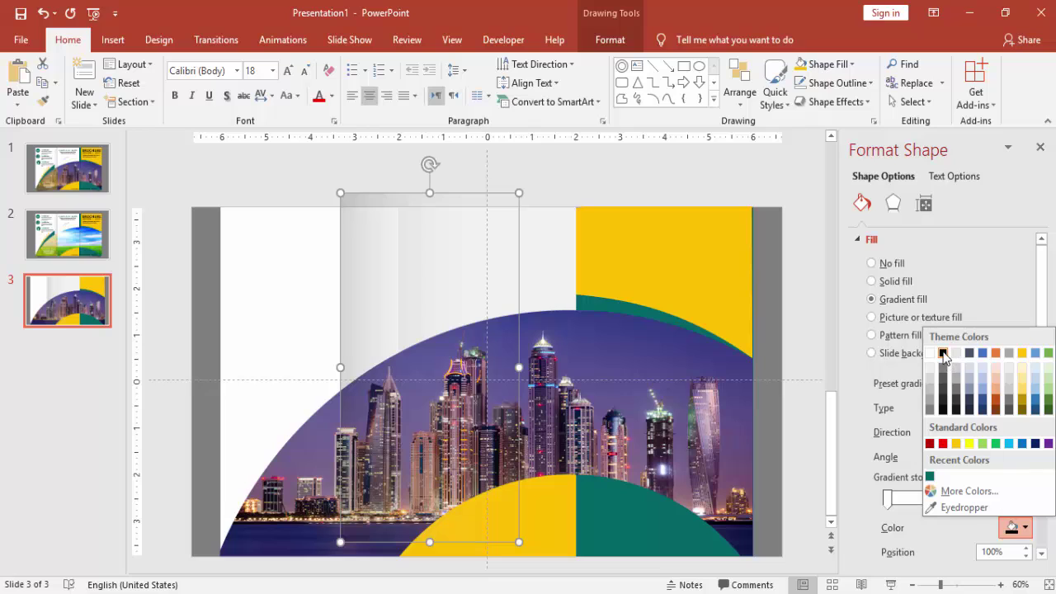
click(944, 356)
scroll(976, 468, down, 2)
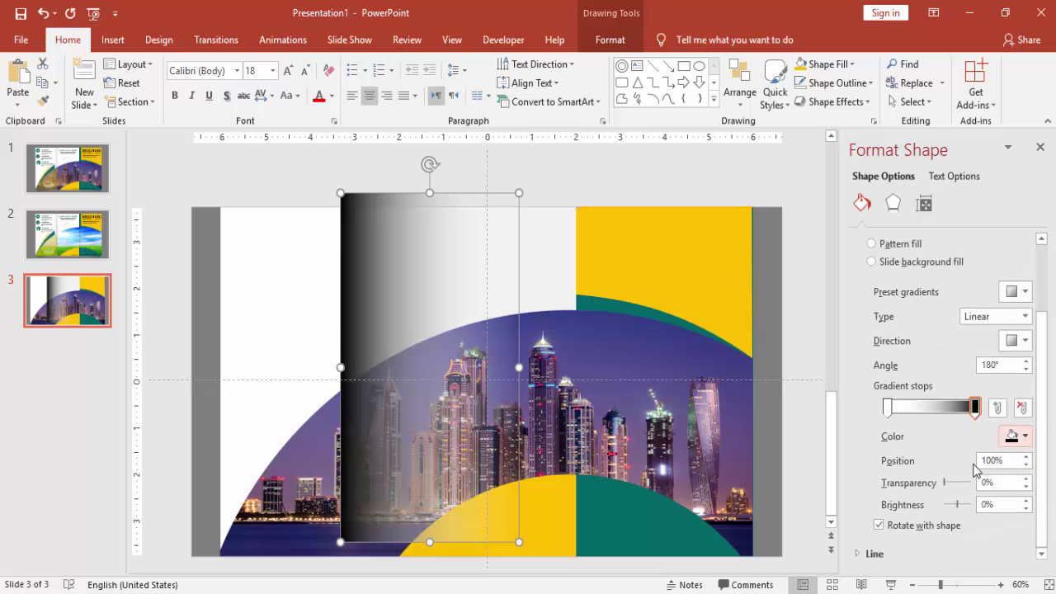
click(888, 405)
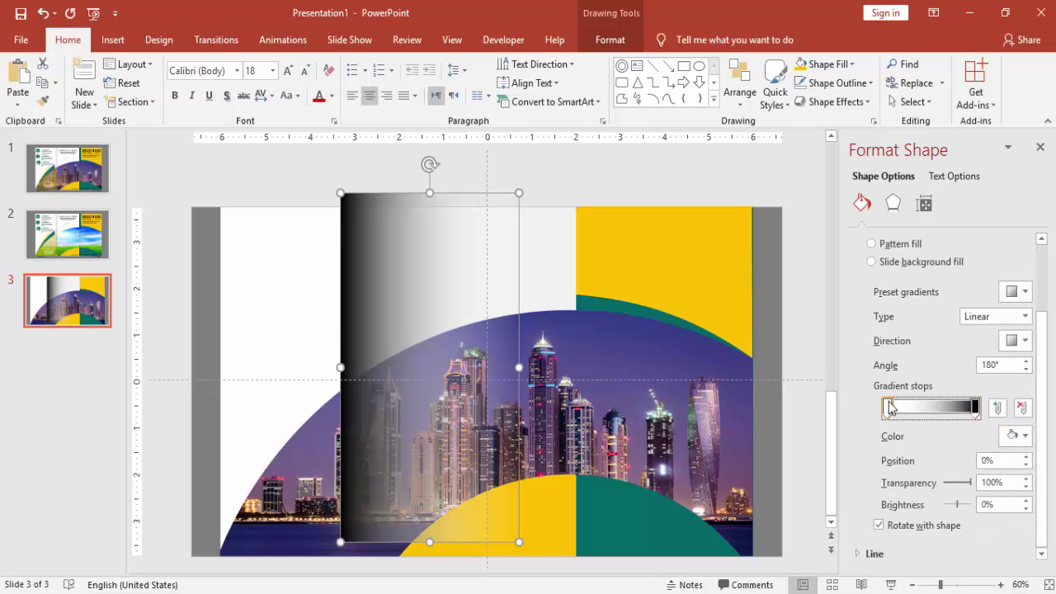
click(1028, 443)
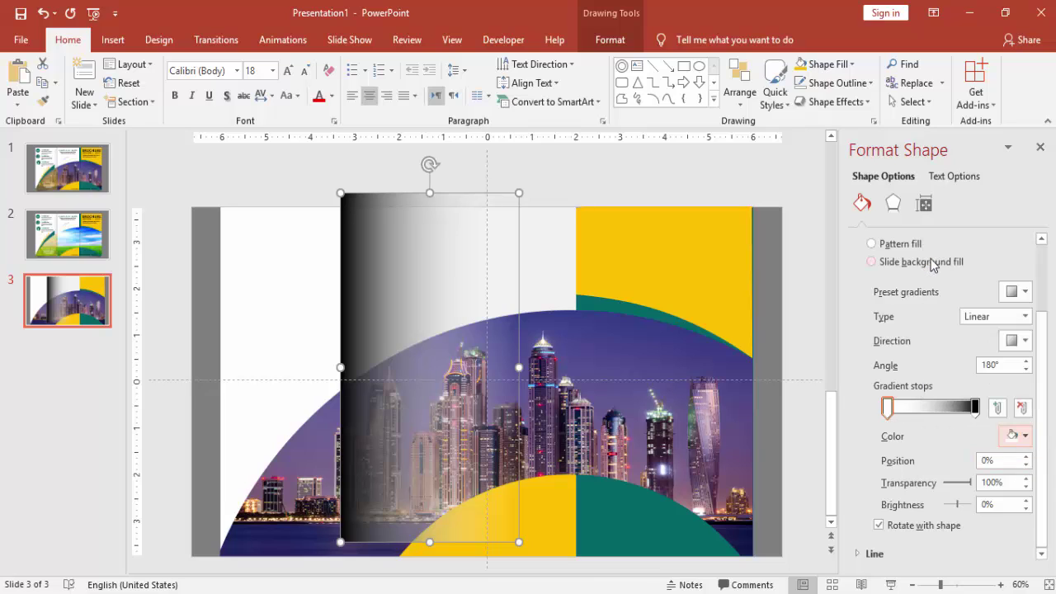
click(929, 262)
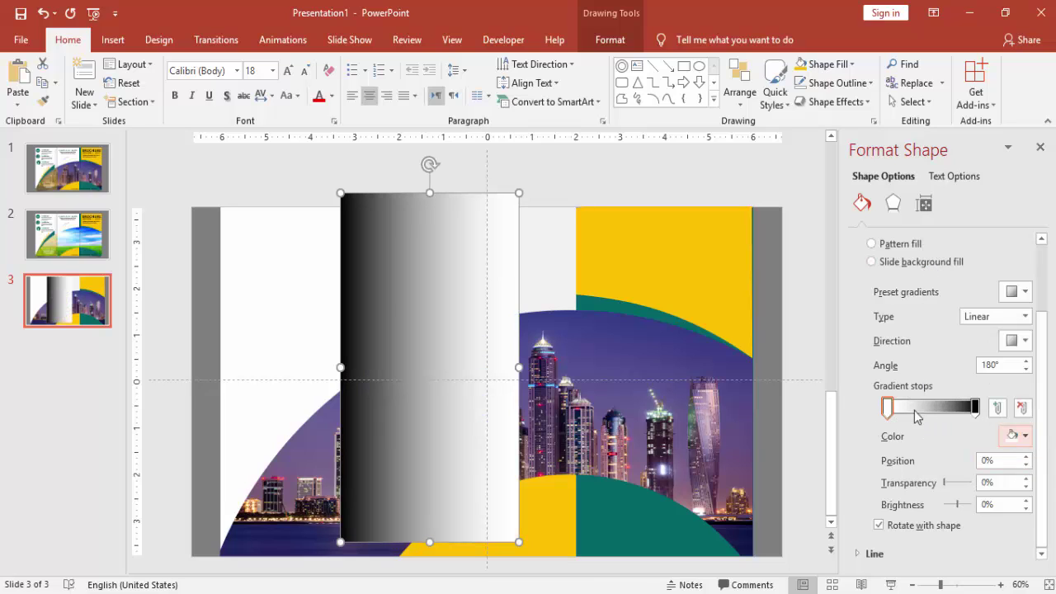
Tune the stops to a 32% shaded band at 68% transparency and return it to the left panel
click(887, 407)
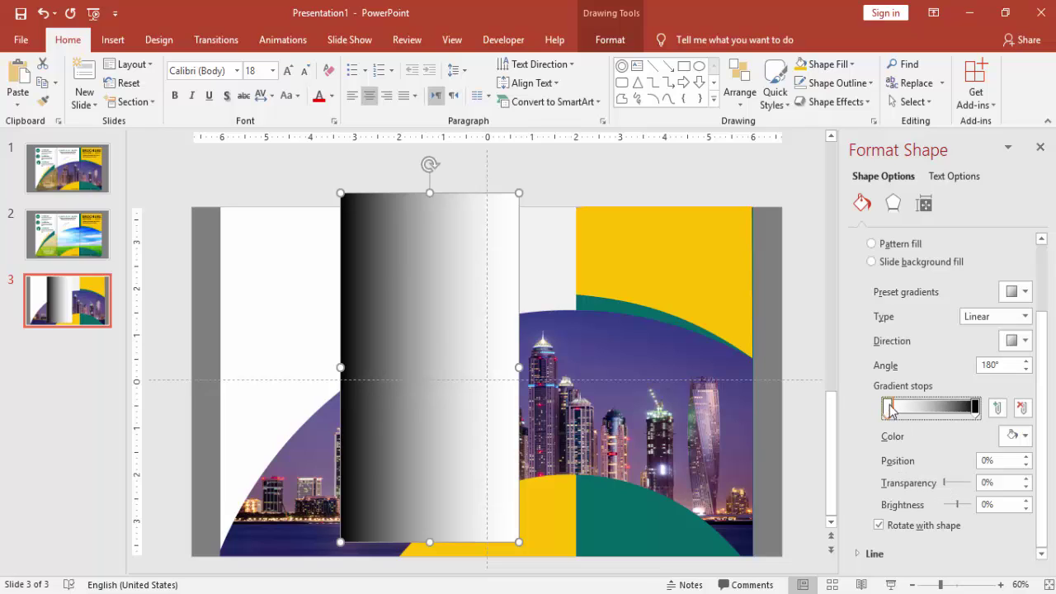
drag(888, 407, 975, 408)
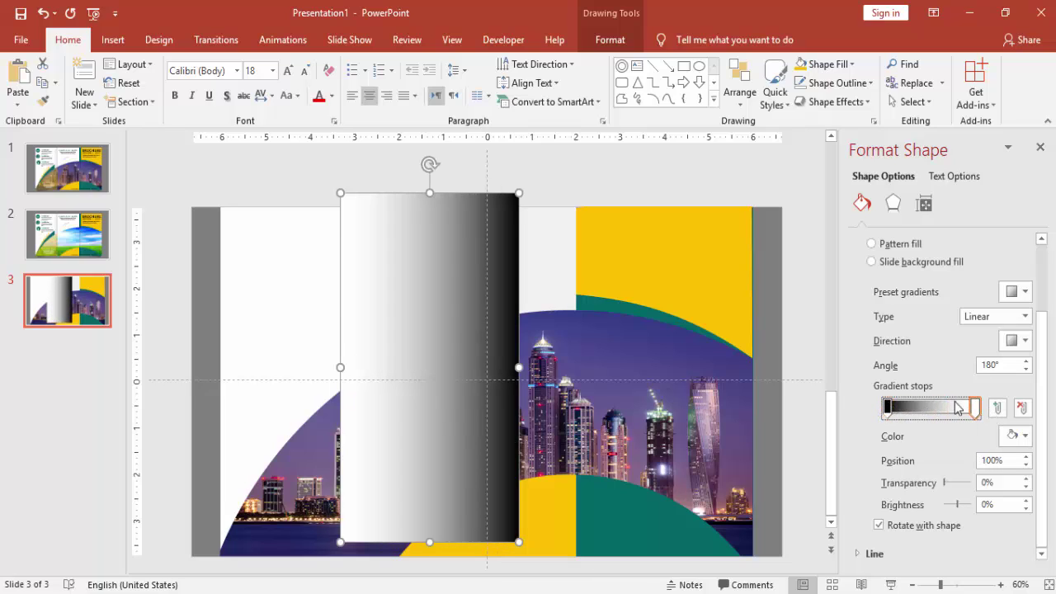
mouse_move(946, 485)
mouse_down()
mouse_move(972, 483)
mouse_move(949, 485)
mouse_move(960, 485)
mouse_up()
click(887, 408)
drag(448, 239, 330, 231)
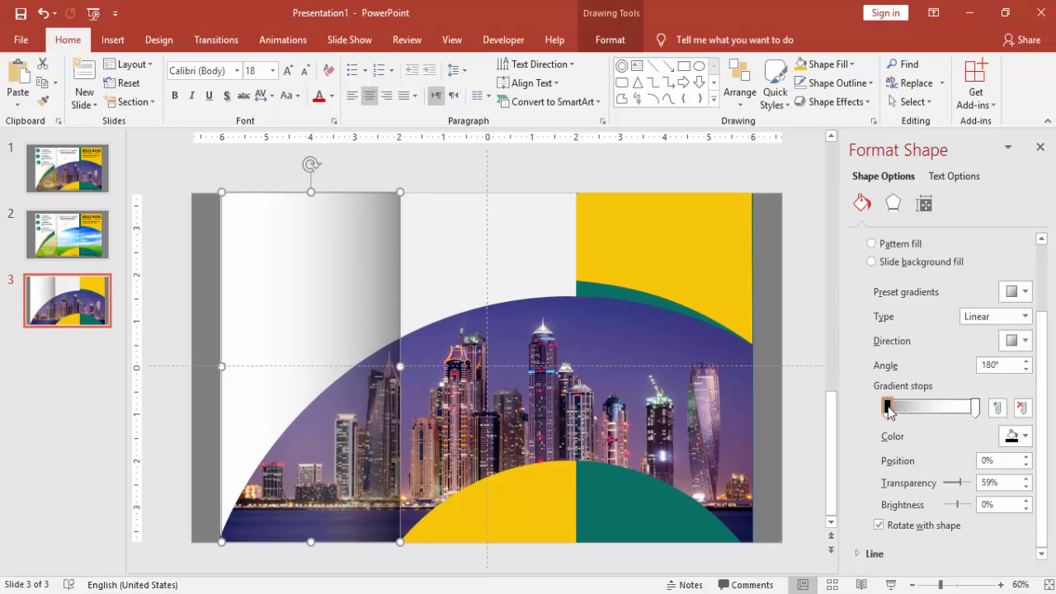
drag(973, 407, 914, 405)
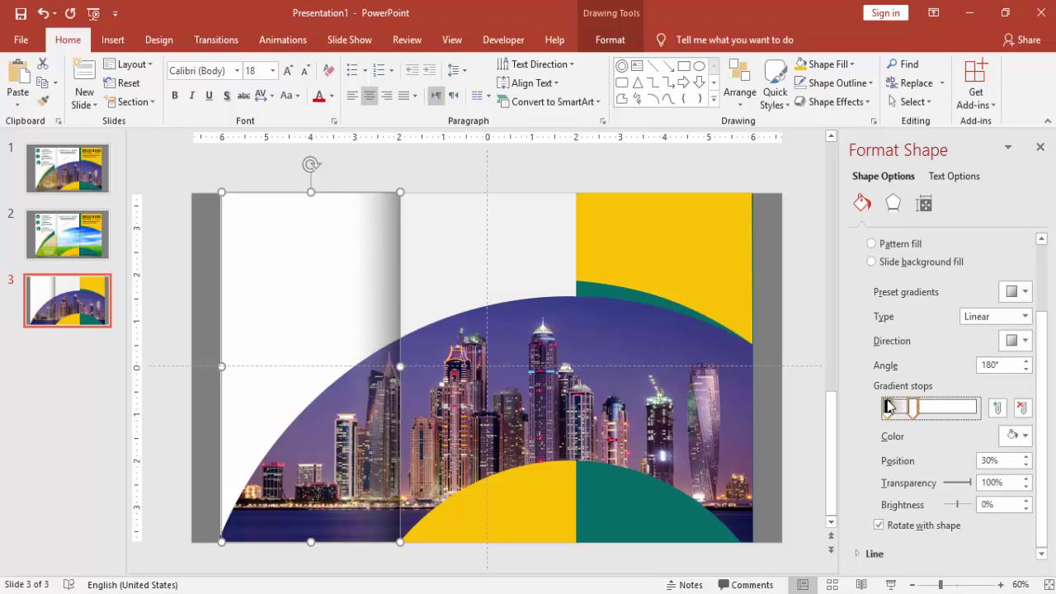
click(889, 407)
drag(959, 487, 963, 487)
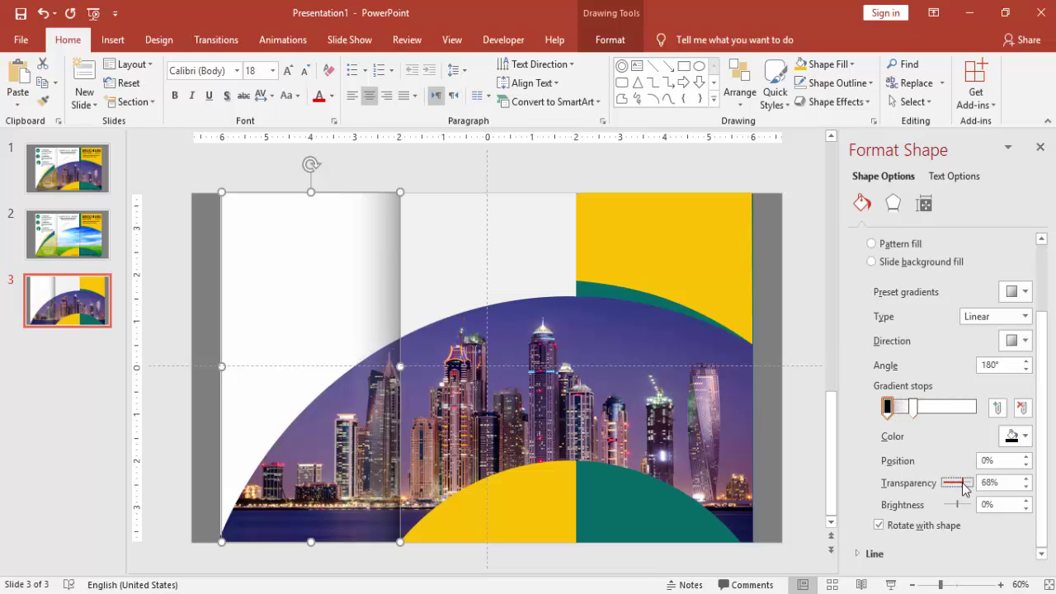
click(510, 161)
Align the left fold-shadow strip and drag a duplicate of it toward the right
click(367, 227)
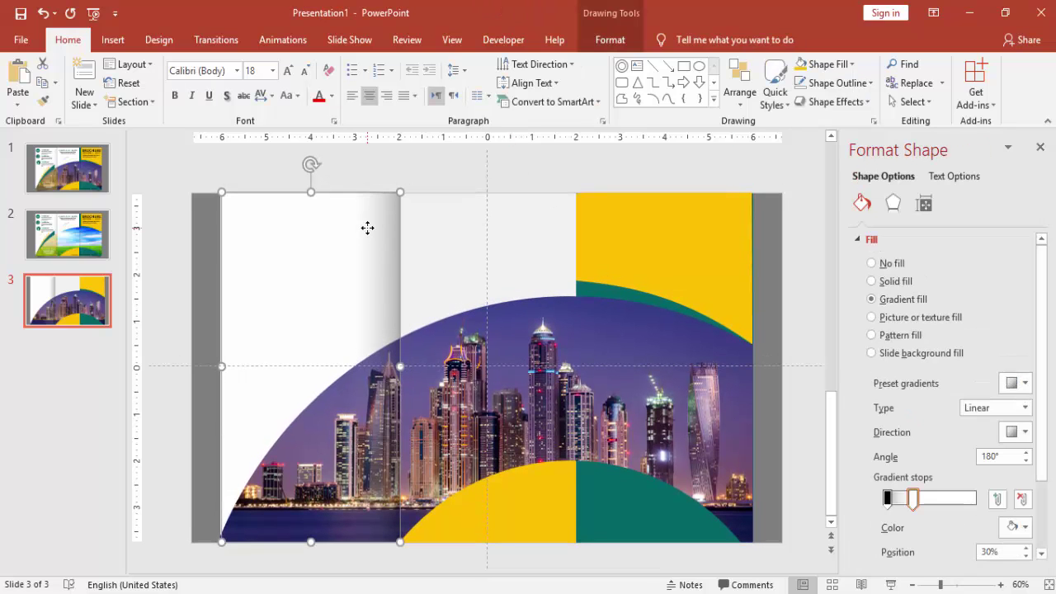
drag(367, 227, 365, 221)
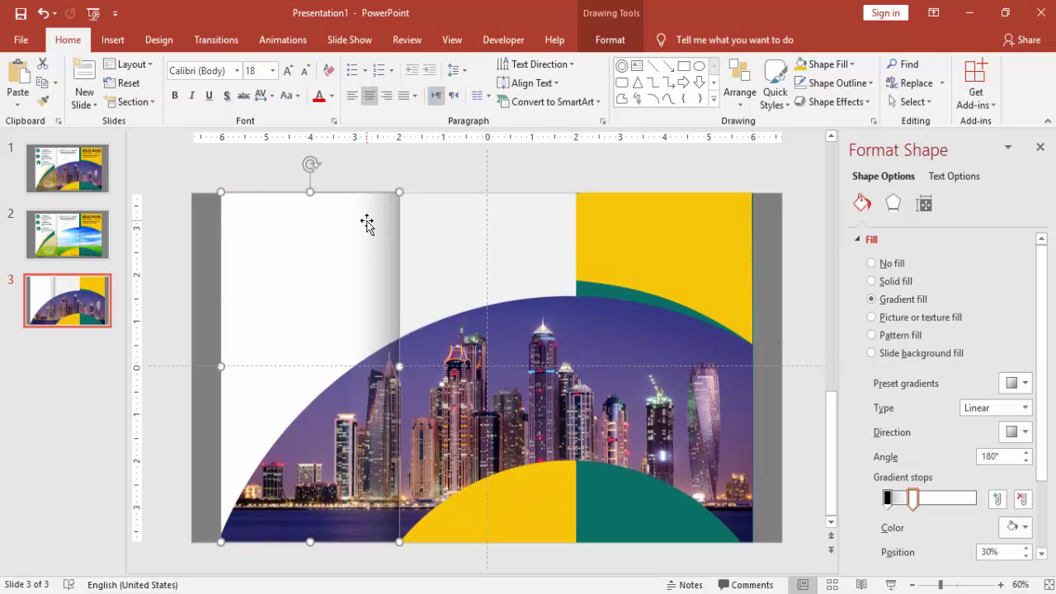
click(377, 183)
click(377, 216)
mouse_move(376, 216)
mouse_down()
mouse_move(388, 243)
mouse_move(542, 236)
mouse_move(652, 191)
mouse_up()
Flip the copied strip horizontally and position it along the yellow panel's left edge
click(610, 40)
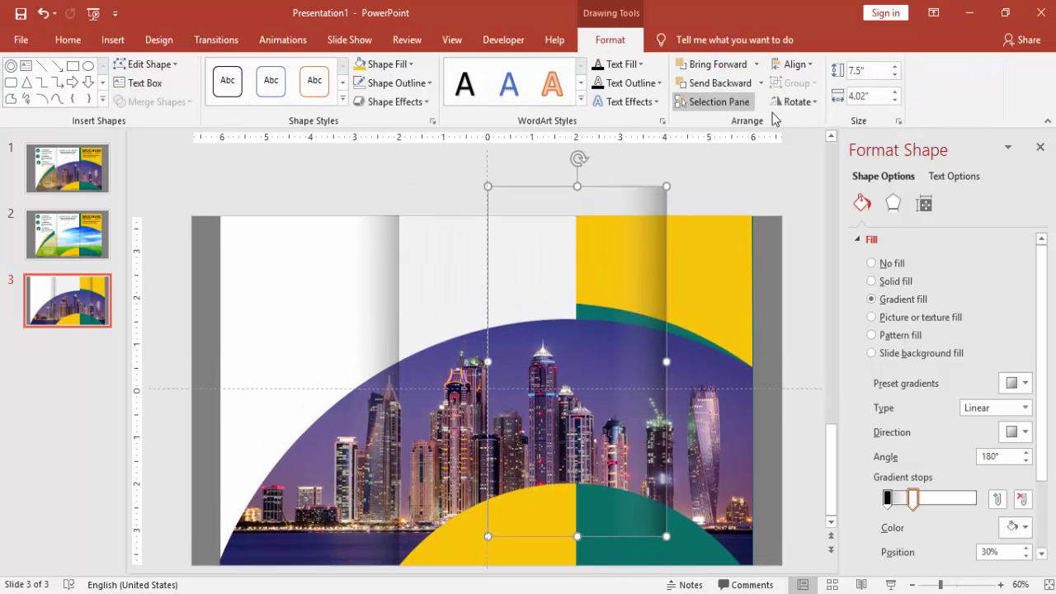
click(787, 103)
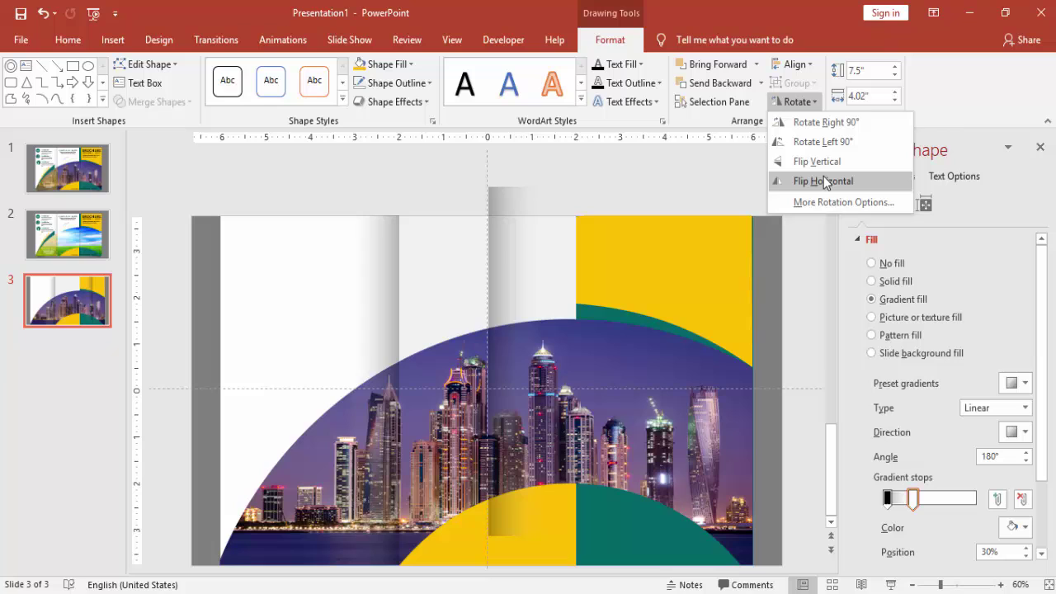
click(825, 182)
drag(547, 198, 613, 199)
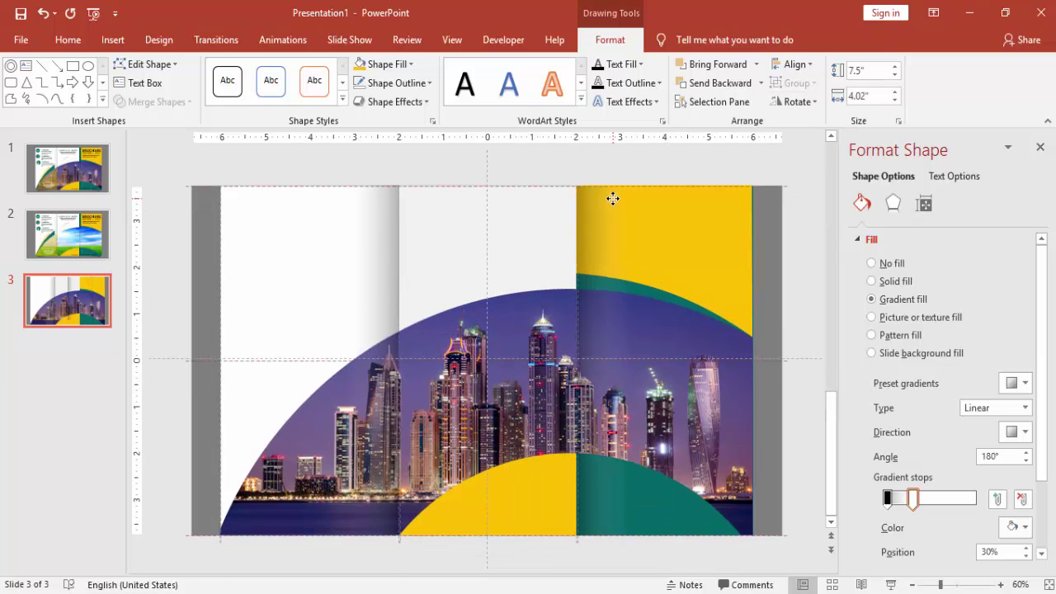
drag(613, 199, 613, 199)
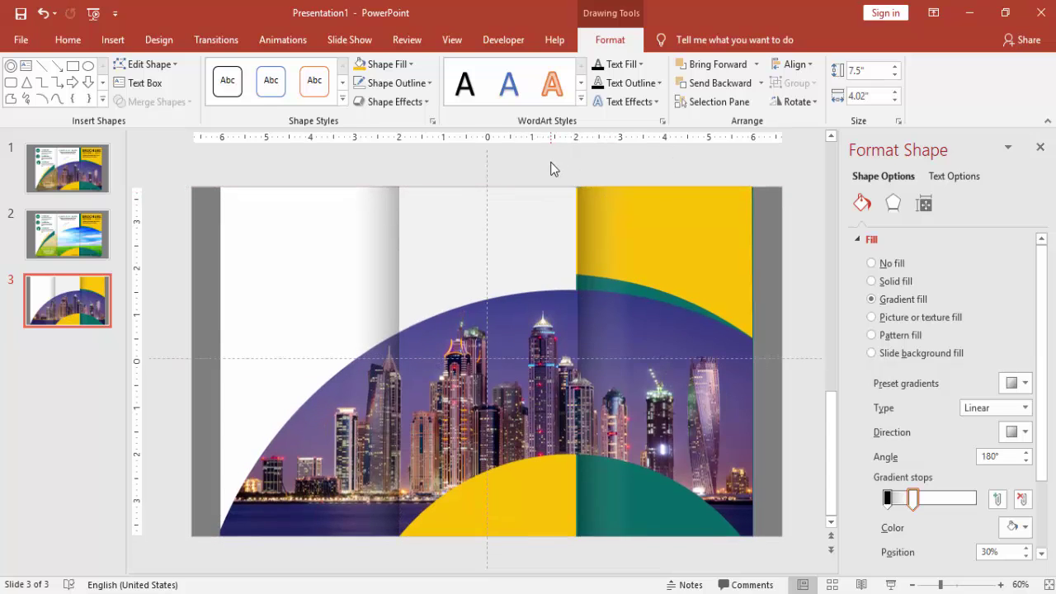
click(550, 162)
click(651, 212)
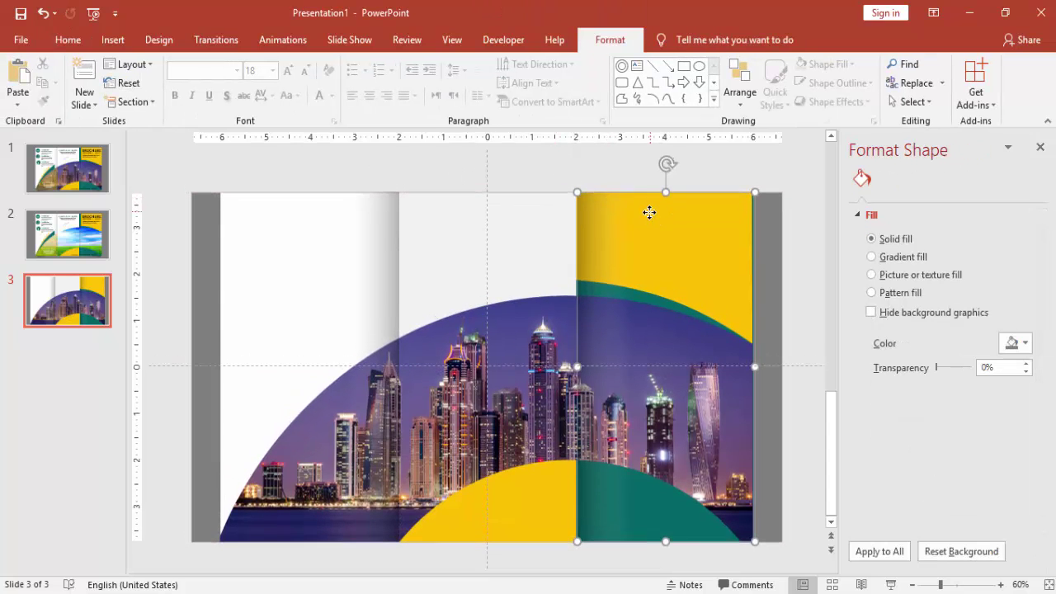
drag(644, 231, 641, 214)
click(583, 166)
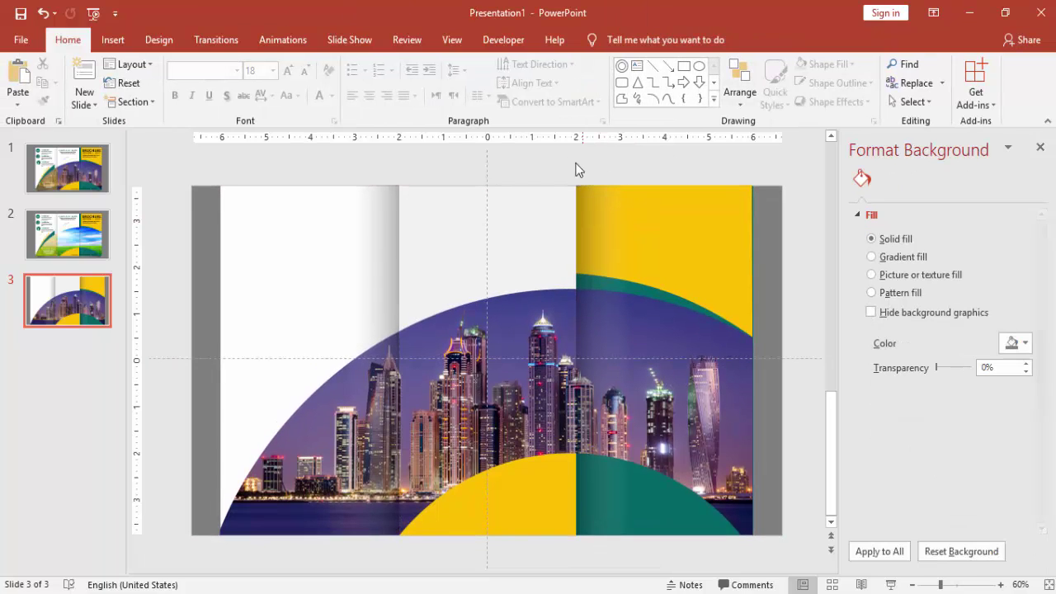
Add a text box reading 'BROCHURE' and move it onto the yellow panel
click(111, 40)
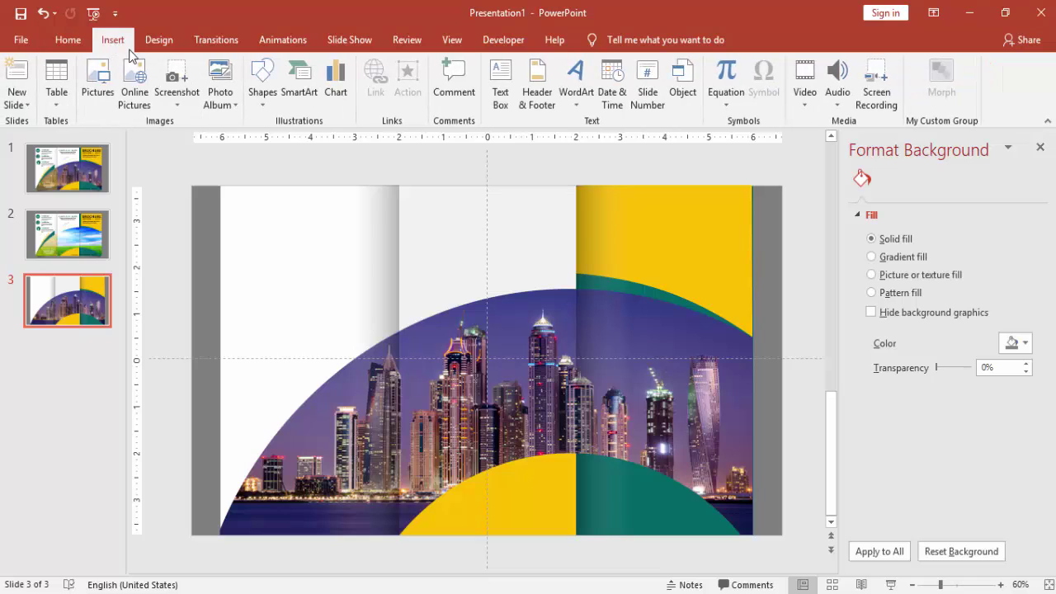
click(501, 86)
drag(279, 171, 388, 208)
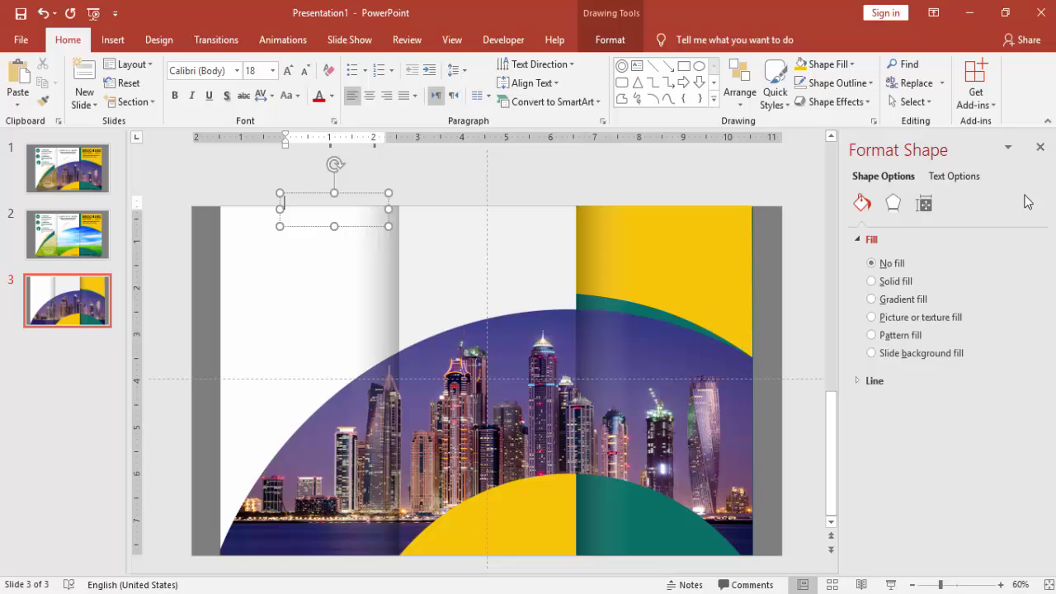
text(BROC)
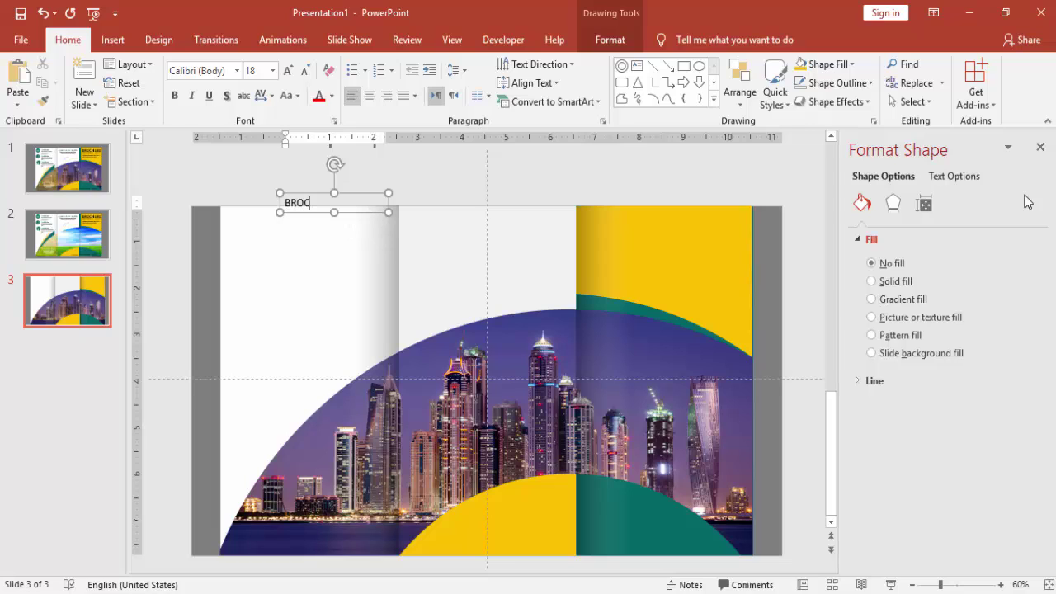
text(HURE)
key(BackSpace)
text(HUR)
drag(354, 189, 698, 189)
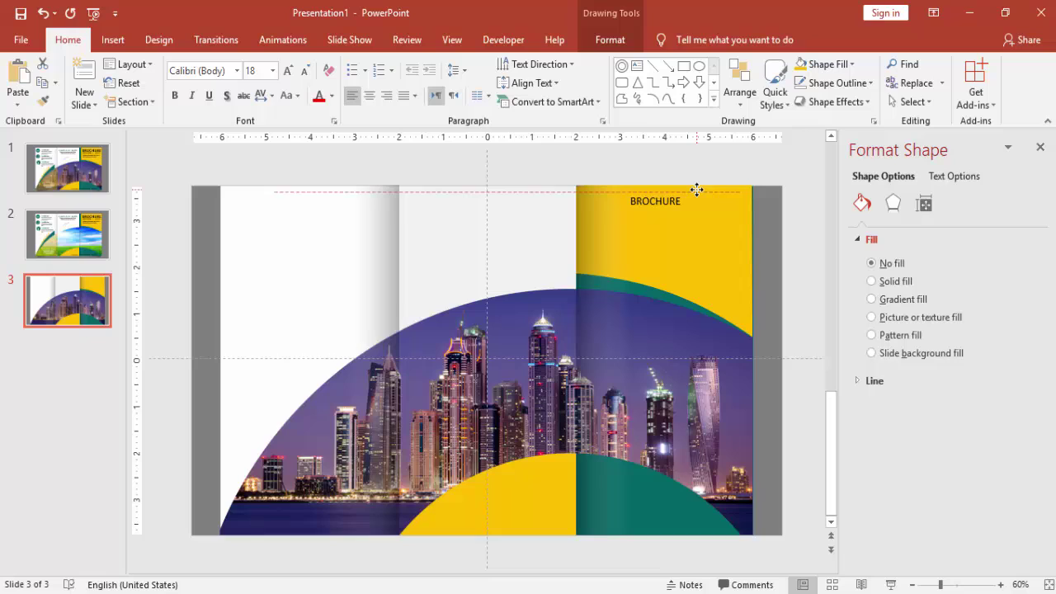
Make BROCHURE bold with very loose letter spacing, enlarge it, and widen it to one line
click(174, 96)
click(261, 102)
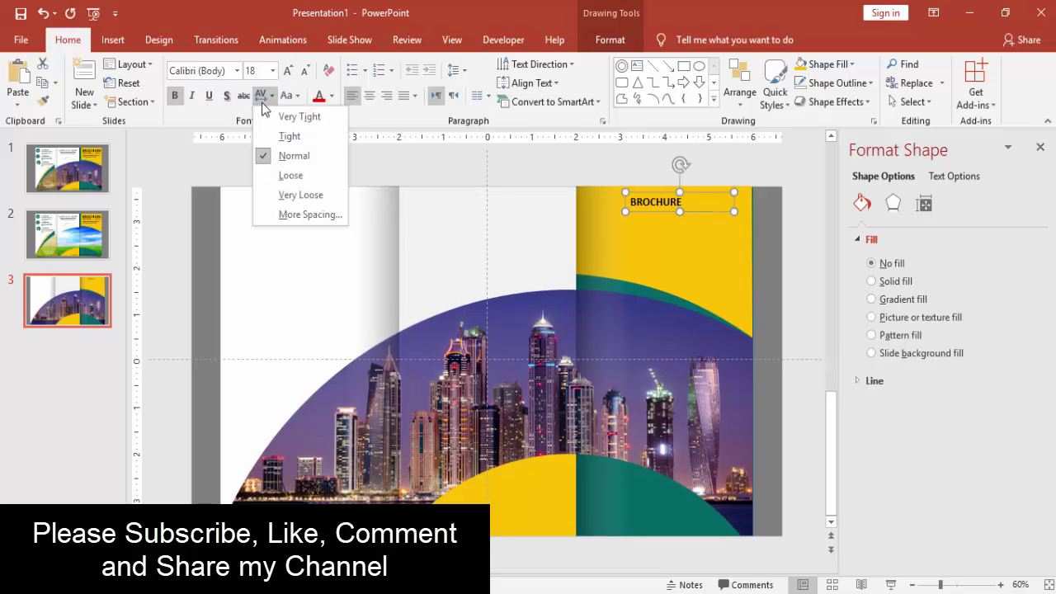
click(302, 198)
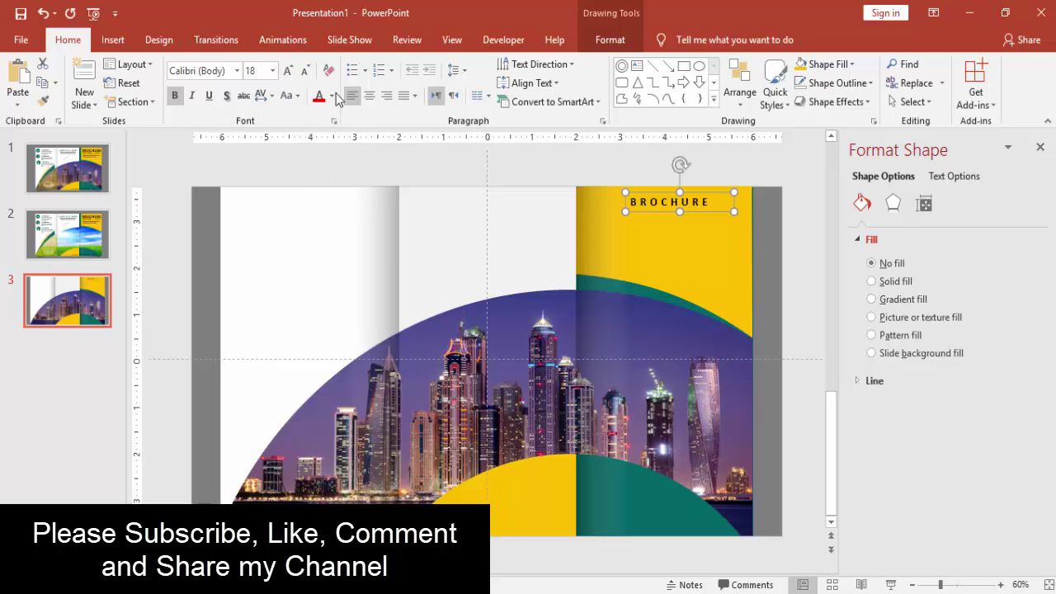
click(286, 71)
click(286, 71)
click(286, 71)
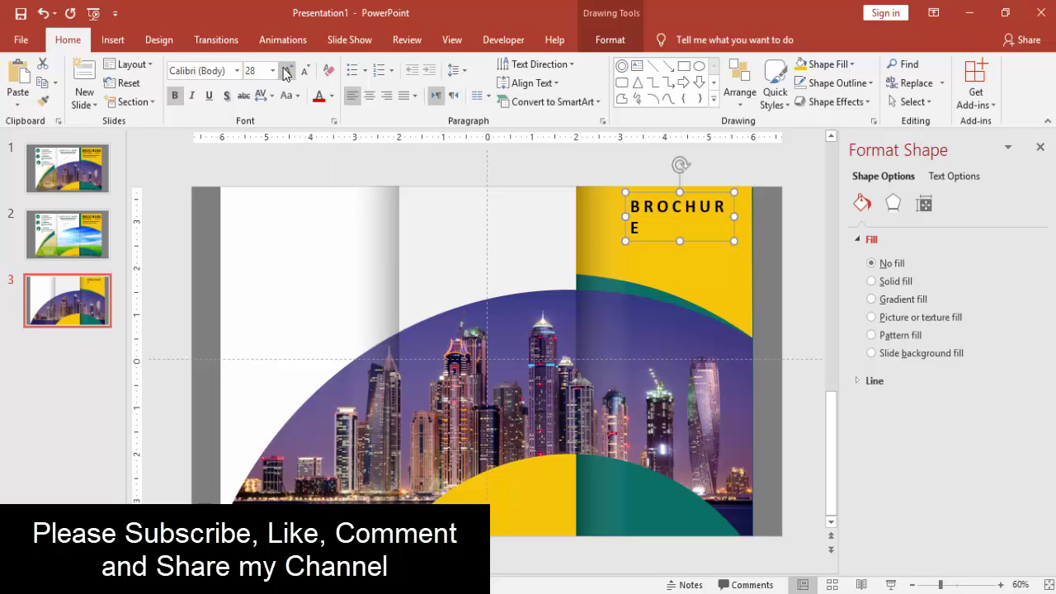
click(287, 71)
drag(624, 217, 591, 217)
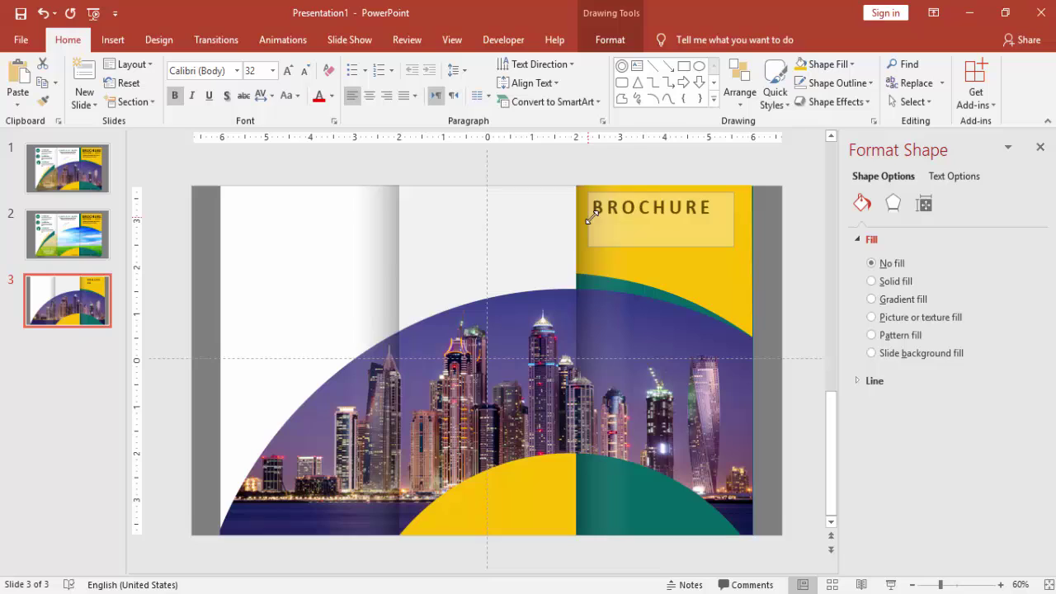
mouse_move(695, 193)
mouse_down()
mouse_move(688, 190)
mouse_move(711, 185)
mouse_up()
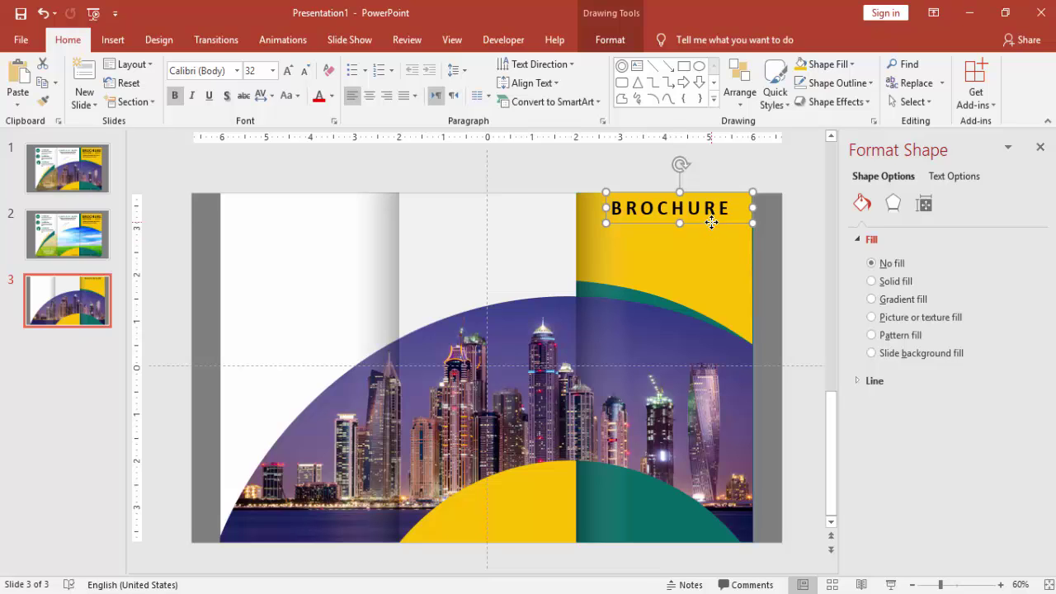
Duplicate the heading below itself, retype it as 'DESIGN I 2019' at 20 pt, and align it under BROCHURE
key(ctrl+d)
drag(719, 231, 712, 261)
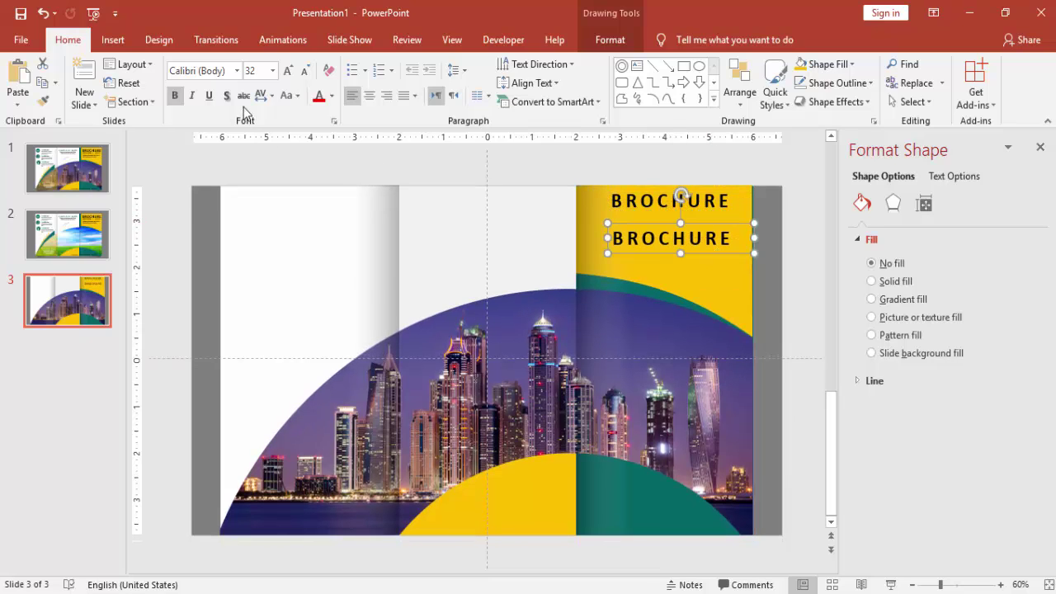
click(303, 71)
click(304, 71)
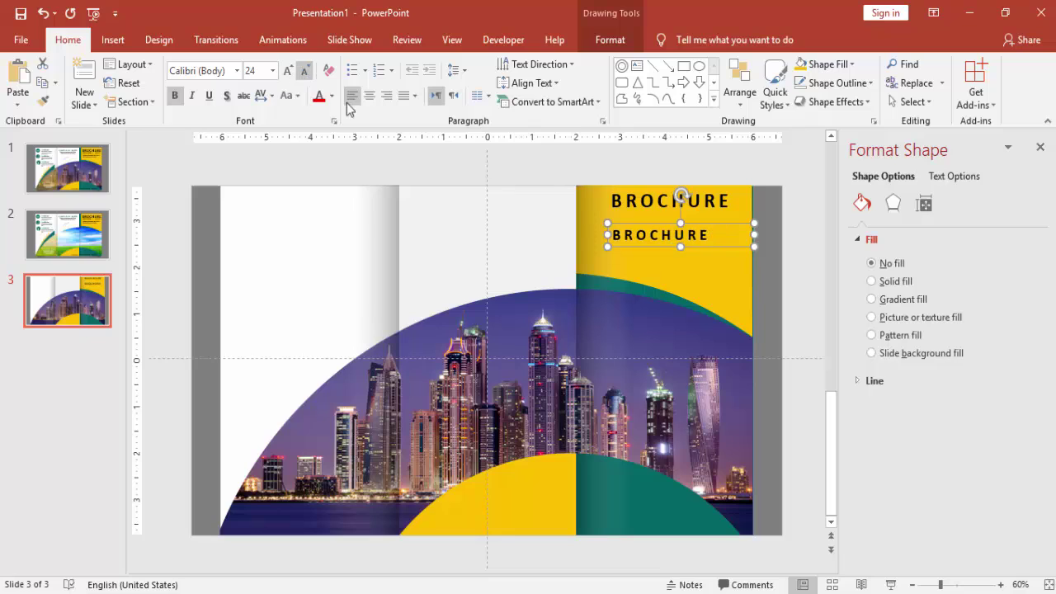
drag(707, 240, 592, 231)
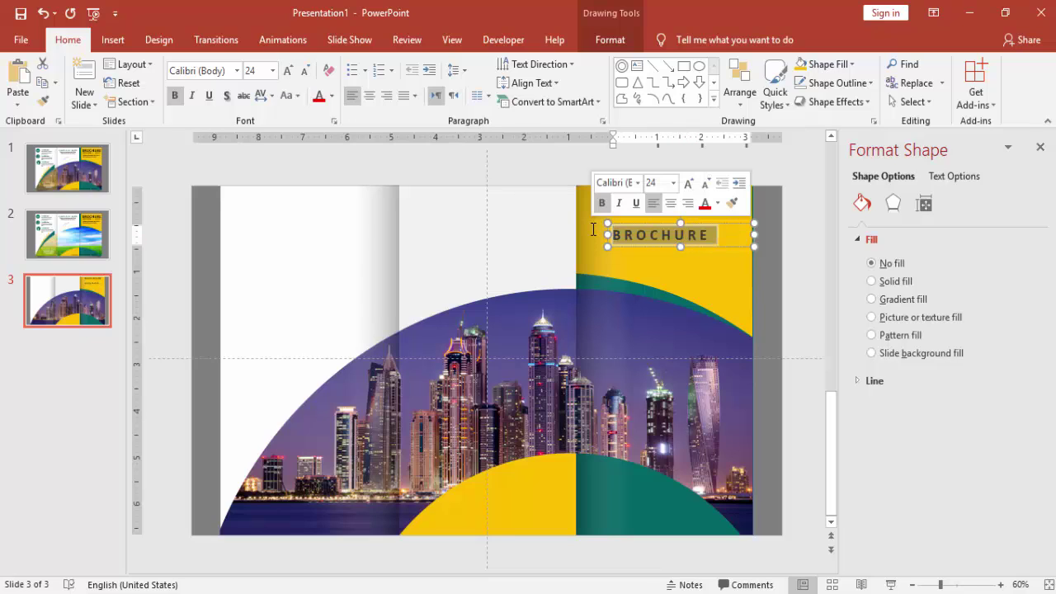
text(DESIGN )
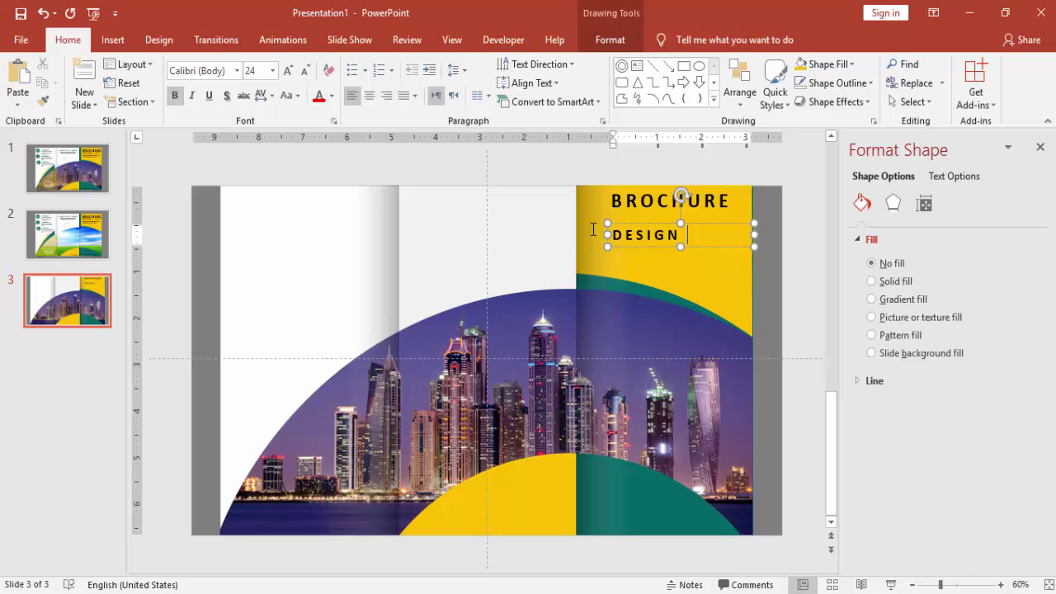
text(I)
text( 2019)
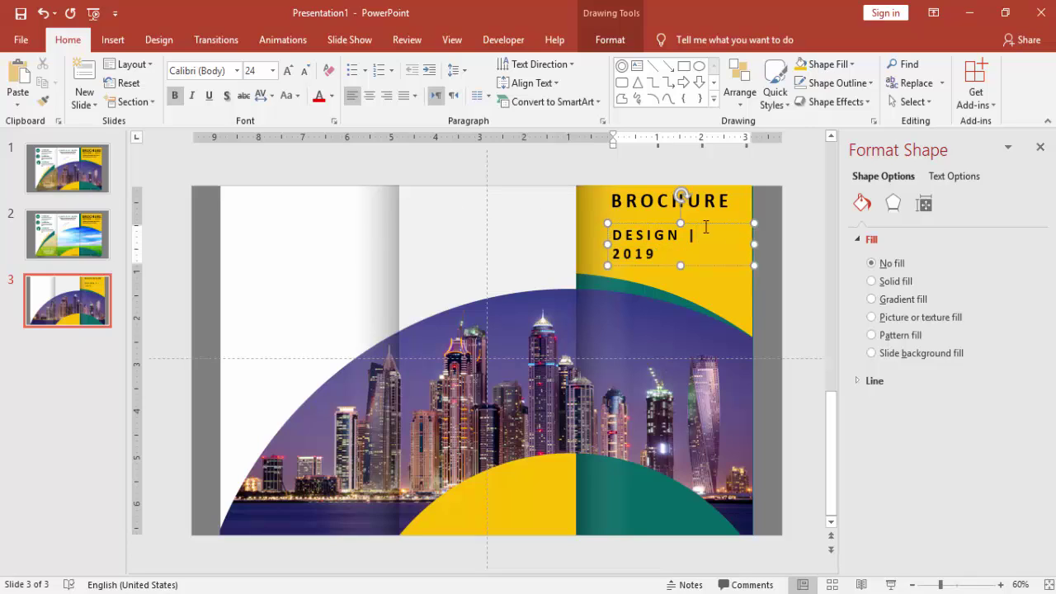
drag(754, 244, 714, 218)
click(304, 71)
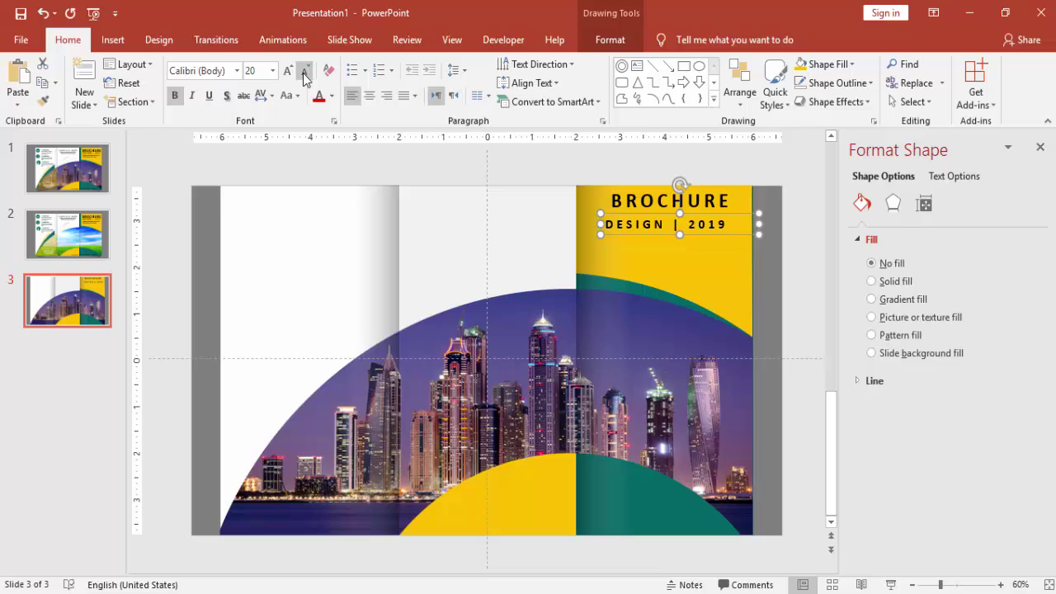
drag(724, 214, 727, 211)
click(693, 171)
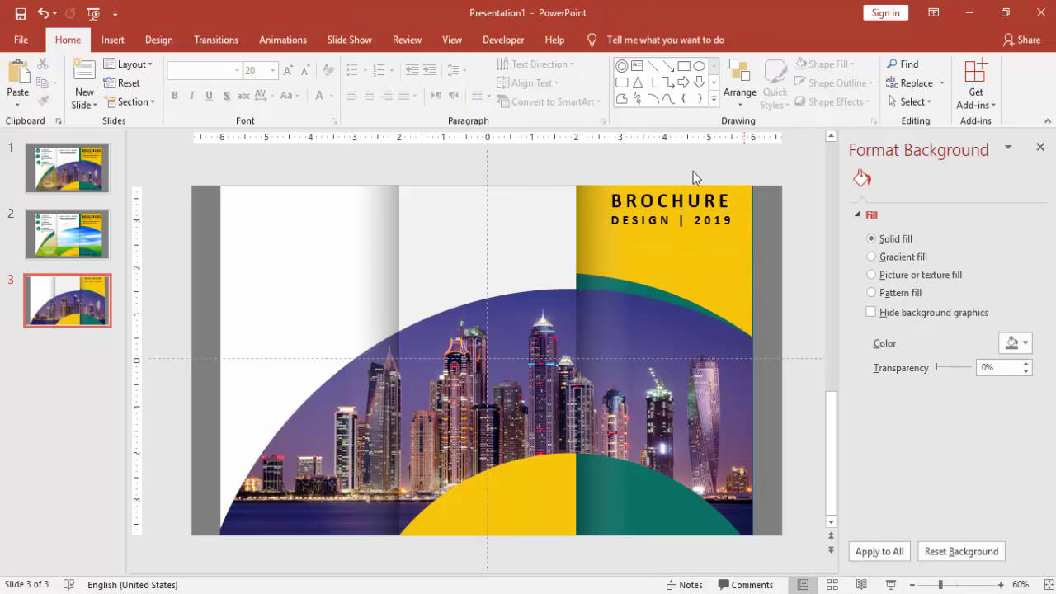
Insert a small circle on the left panel with no outline and a teal fill
click(119, 39)
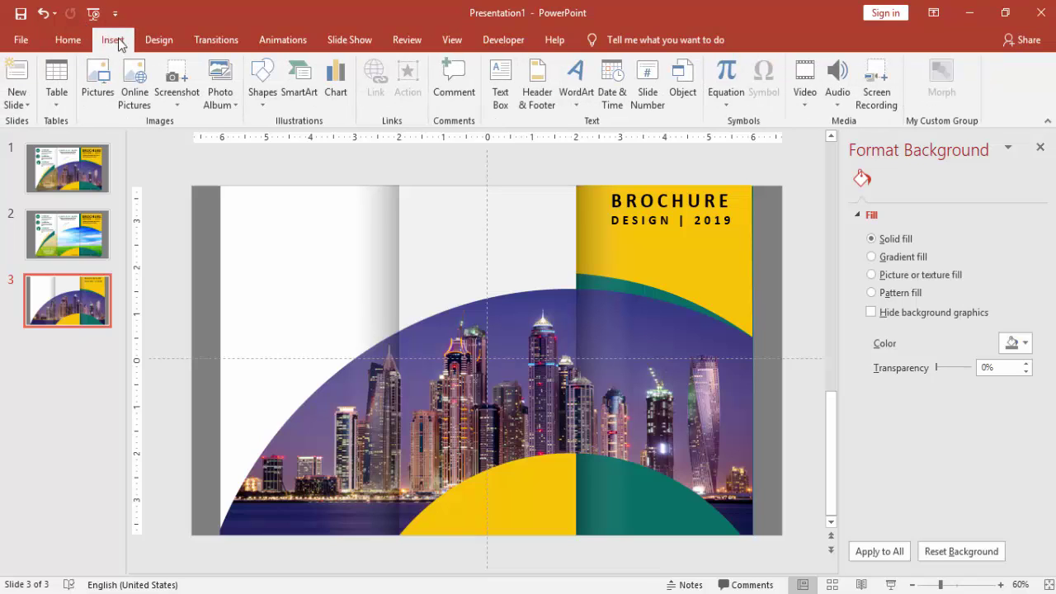
click(262, 83)
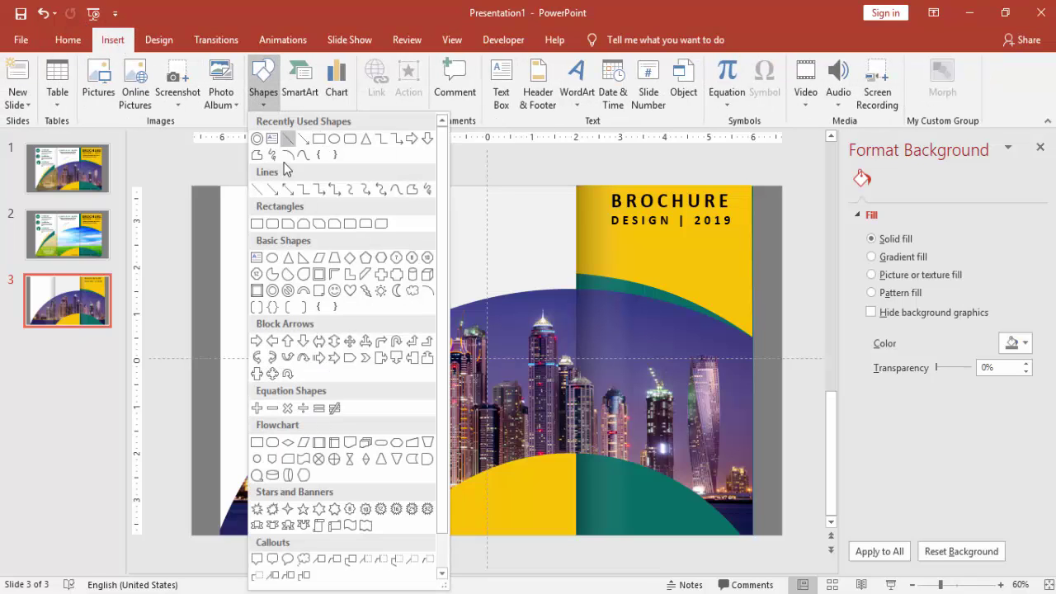
click(272, 262)
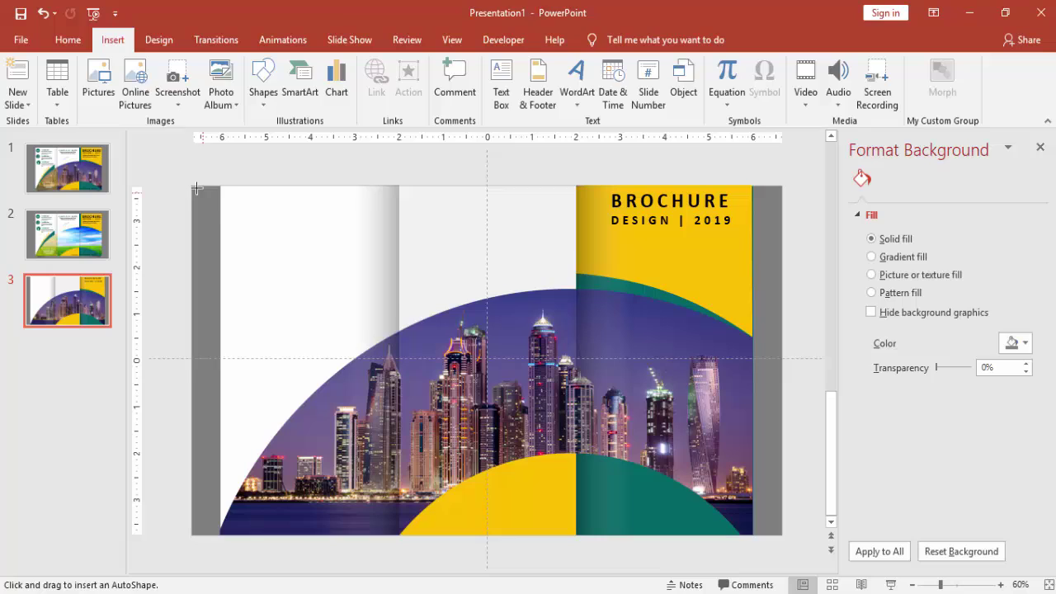
click(191, 186)
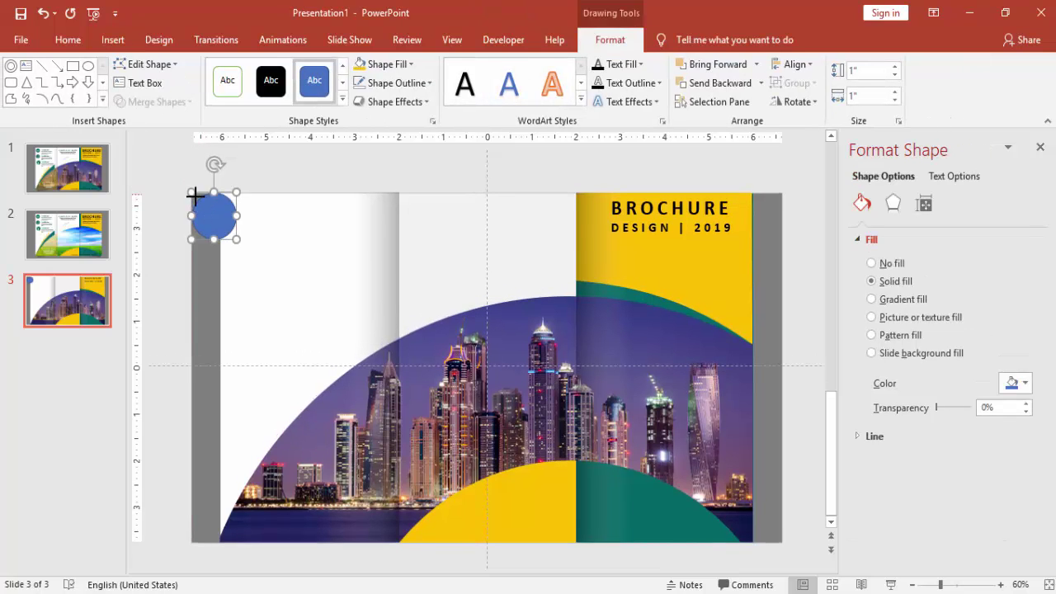
drag(198, 196, 244, 227)
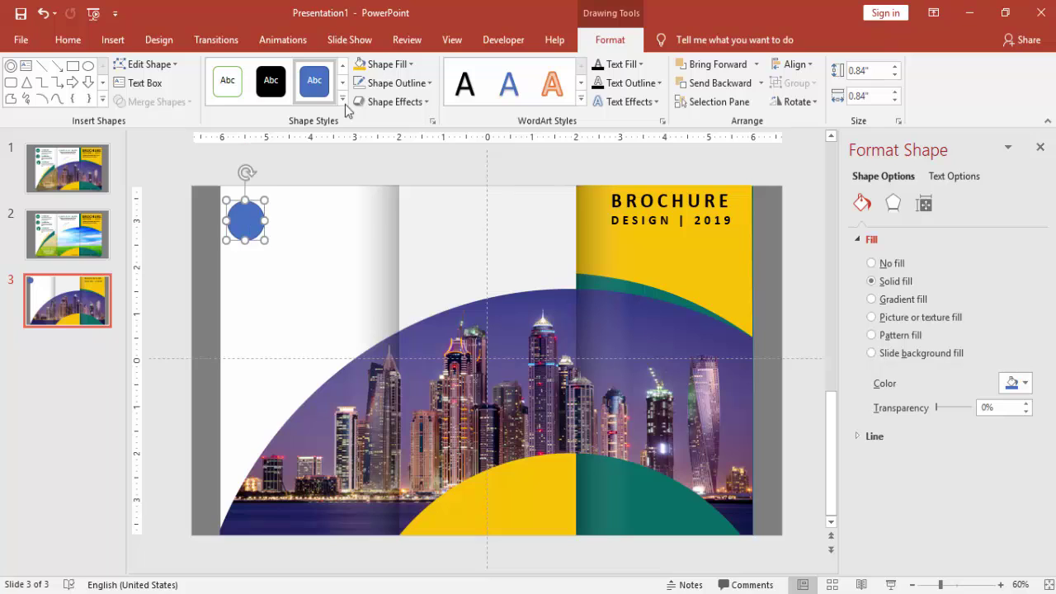
click(393, 83)
click(405, 254)
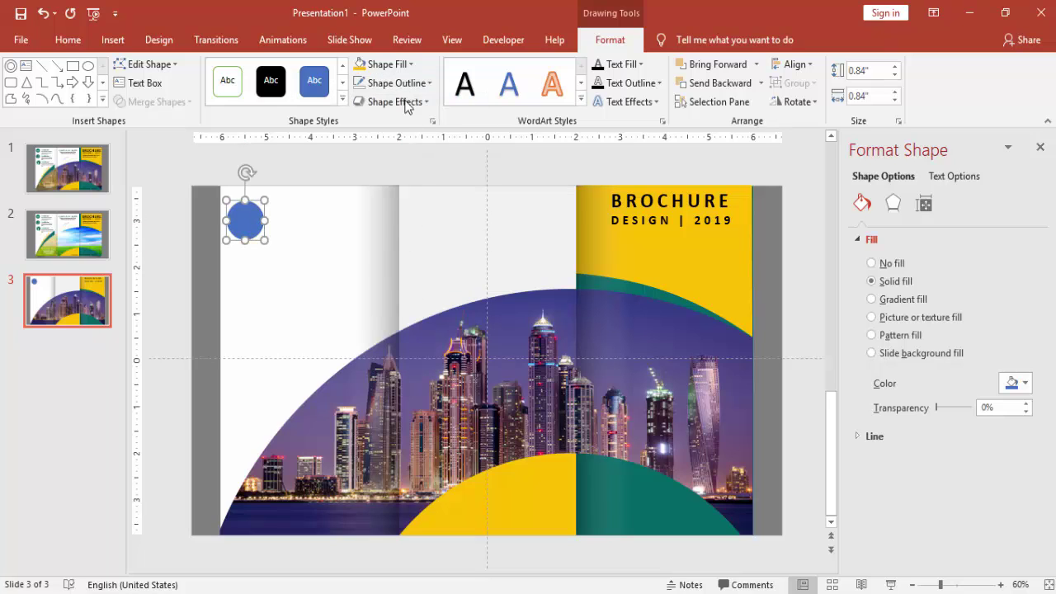
click(386, 65)
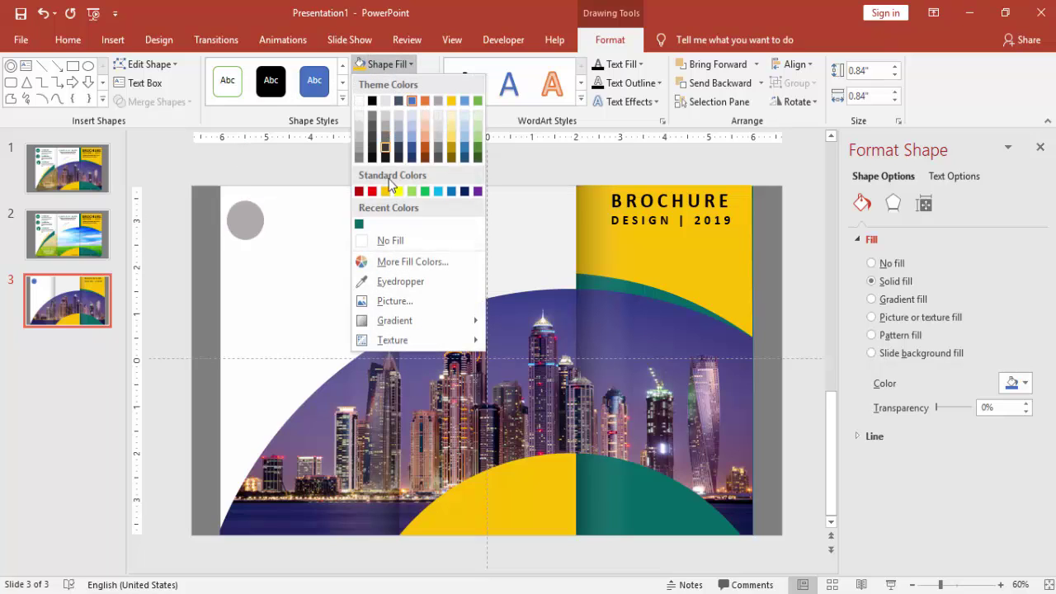
click(360, 224)
Copy the circle twice downward to make three evenly spaced teal circles
drag(264, 238, 250, 283)
key(ctrl+d)
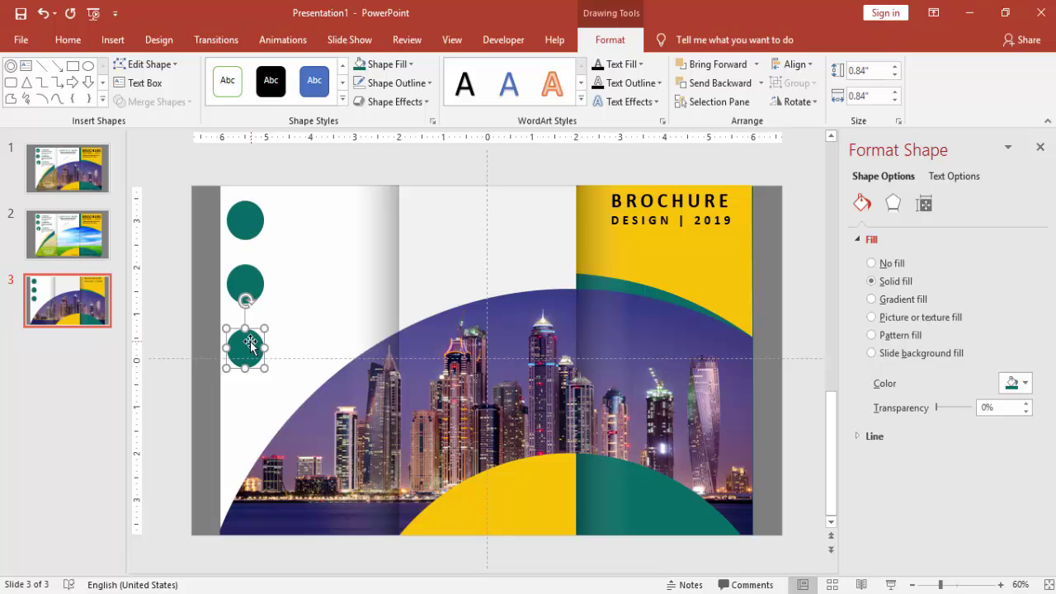
click(162, 282)
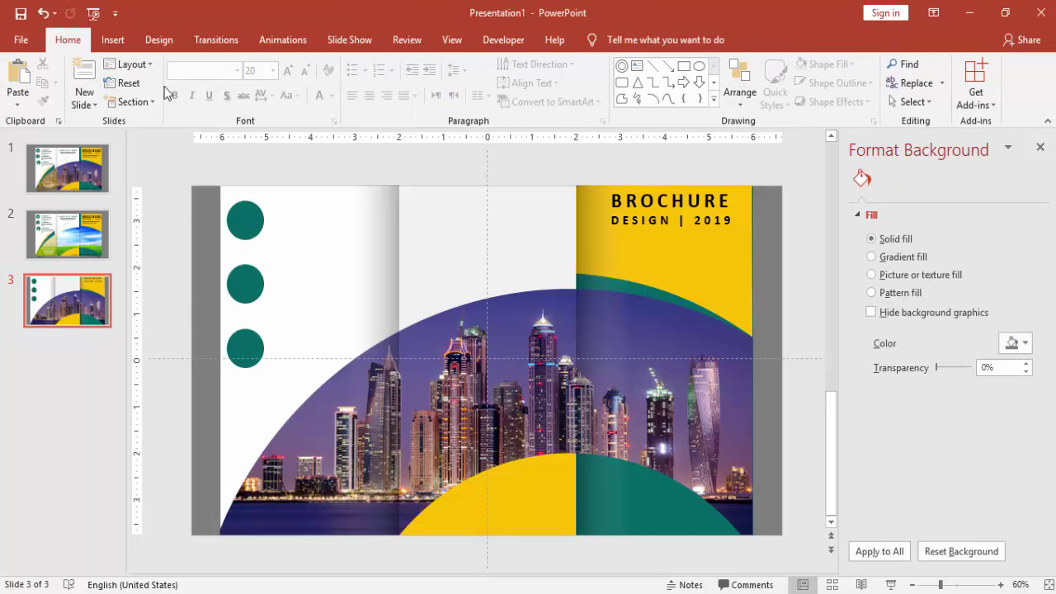
click(113, 40)
Add a text box reading 'SUB TITLE' in capitals
click(503, 80)
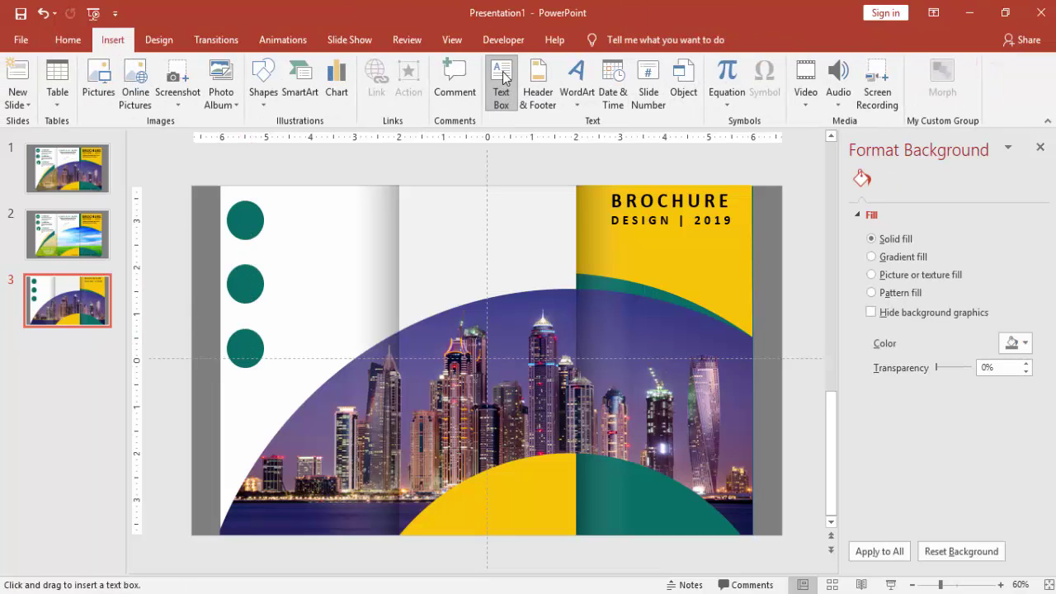
click(247, 167)
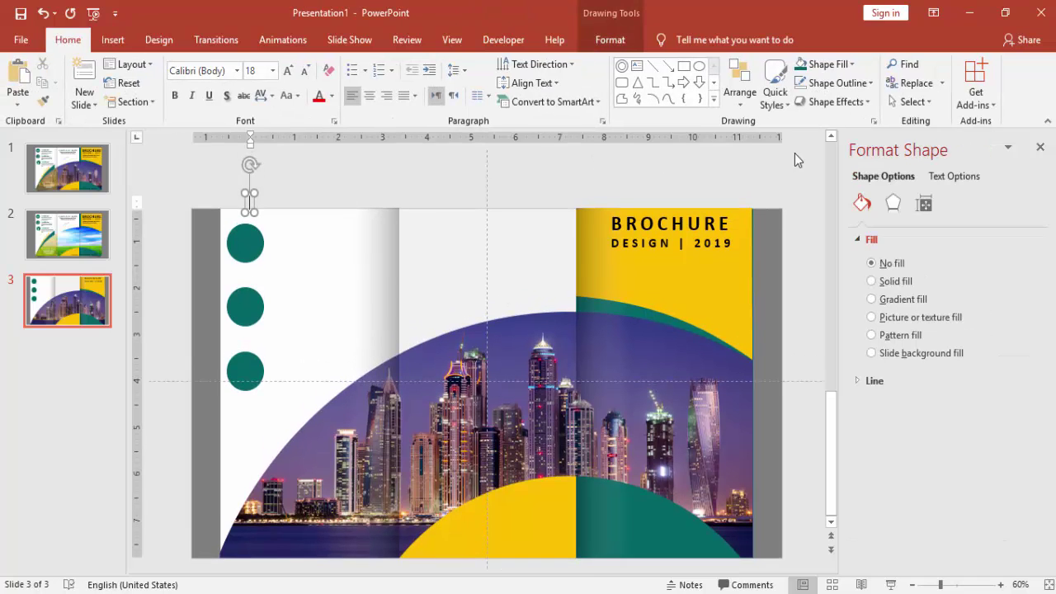
text(T)
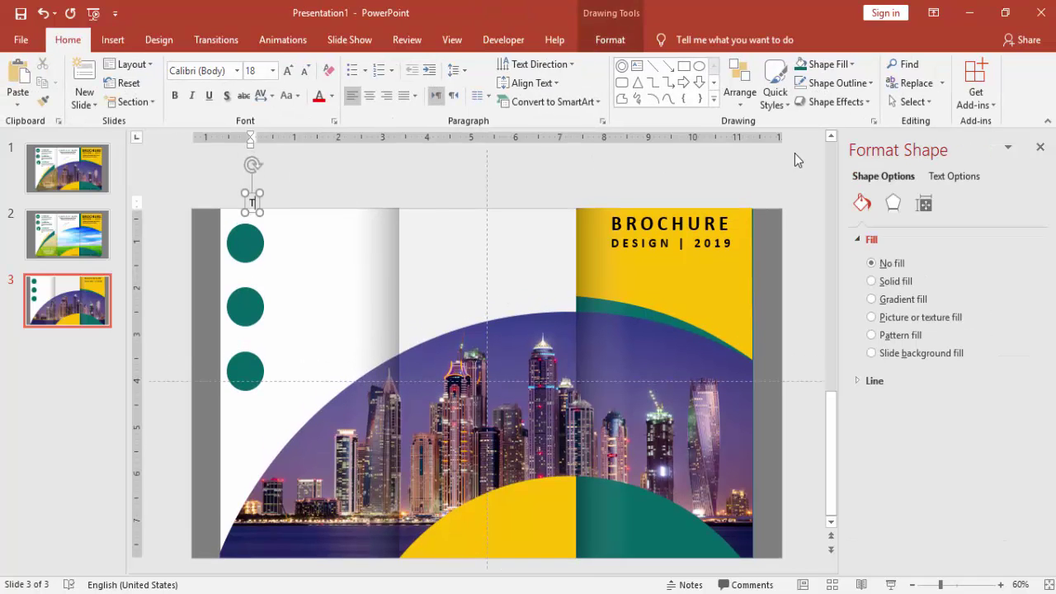
text(ypr)
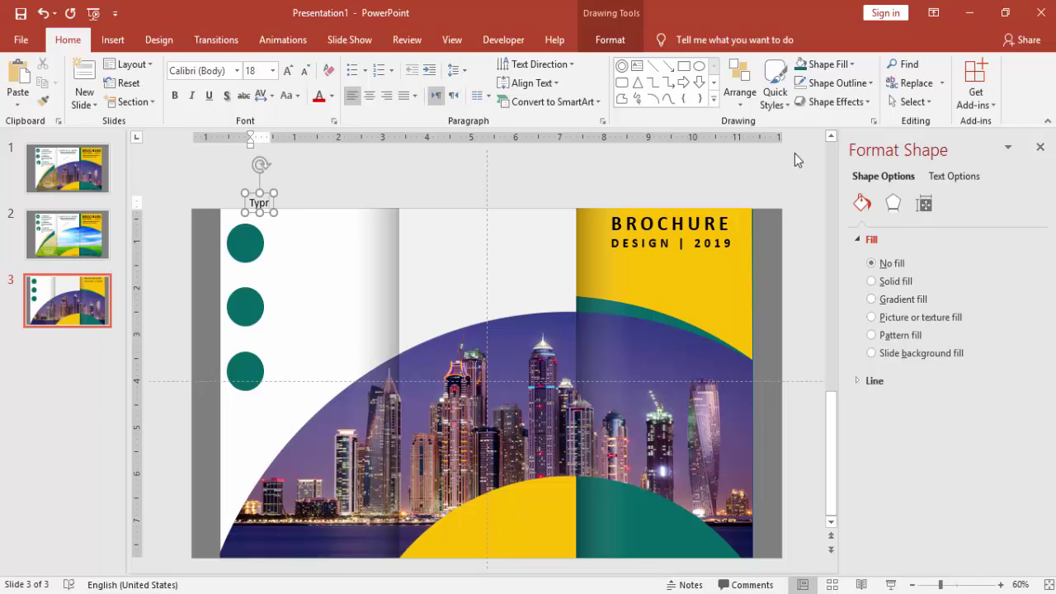
key(BackSpace)
key(BackSpace)
key(BackSpace)
key(BackSpace)
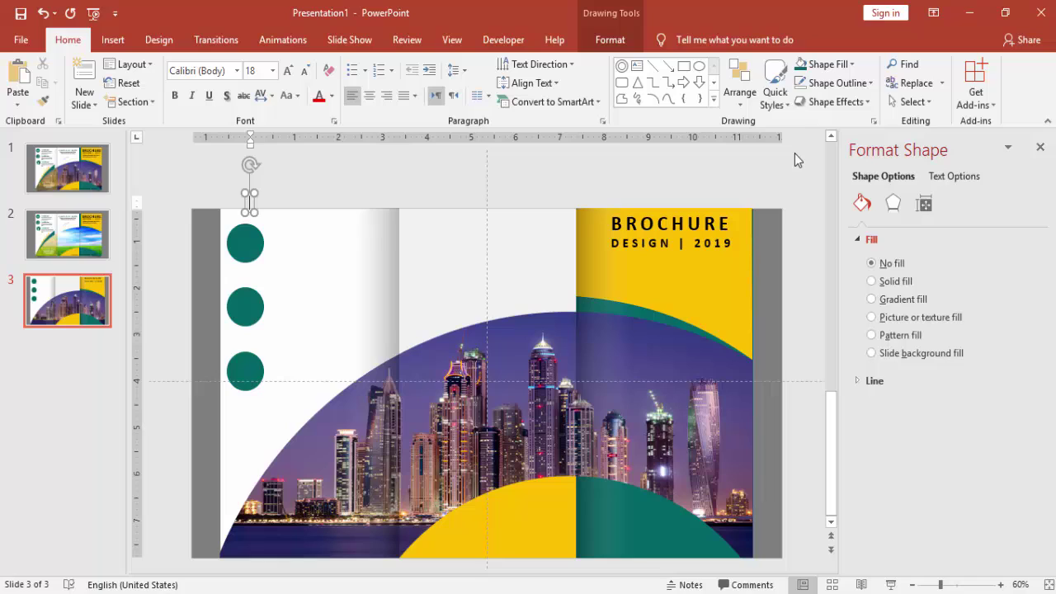
text(Sub Title)
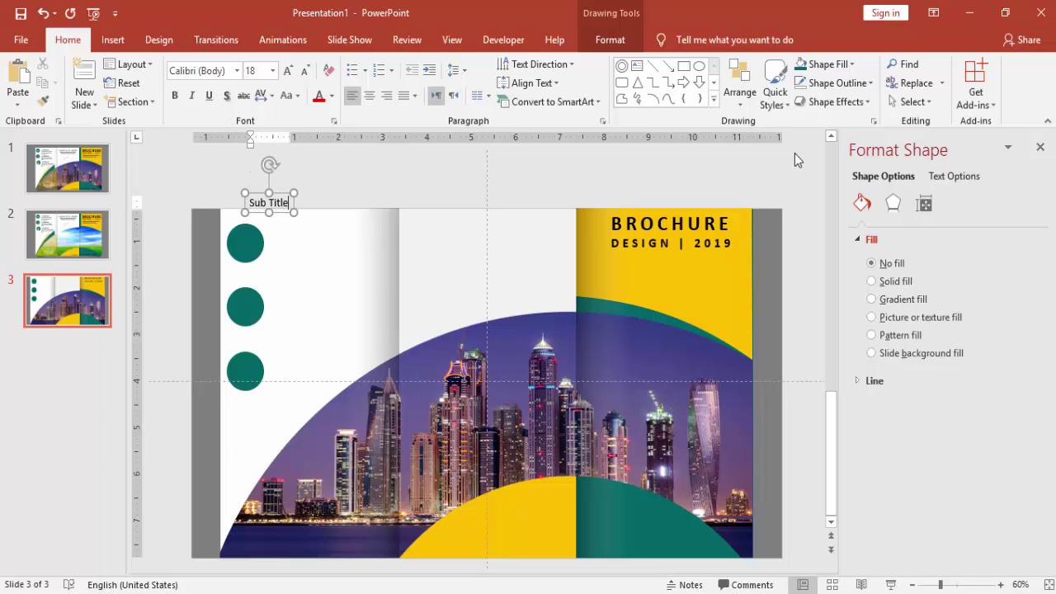
key(BackSpace)
key(BackSpace)
key(BackSpace)
key(BackSpace)
key(BackSpace)
key(BackSpace)
key(BackSpace)
key(BackSpace)
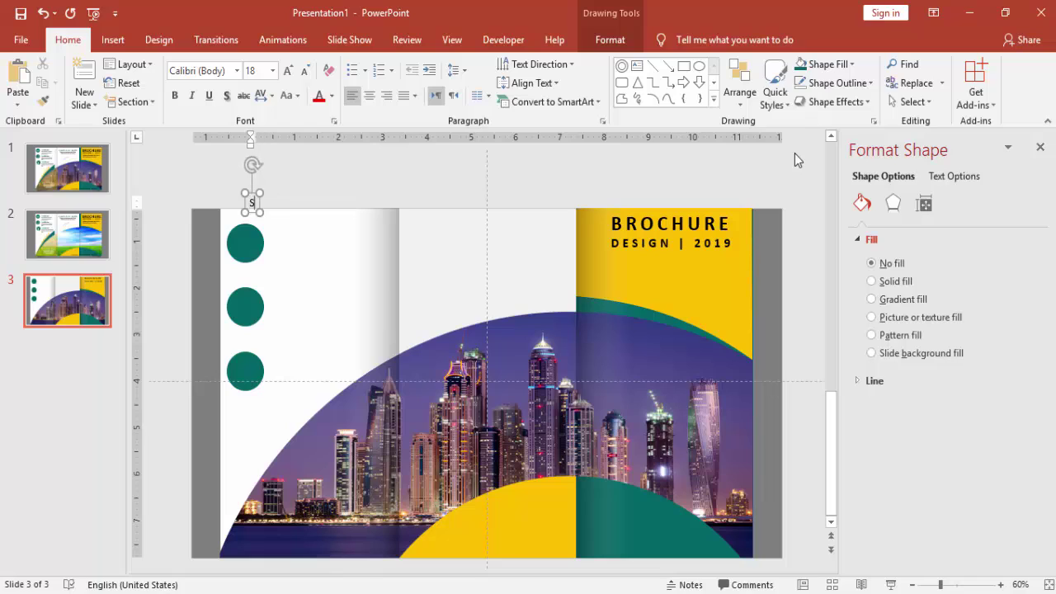
text(UB TIT)
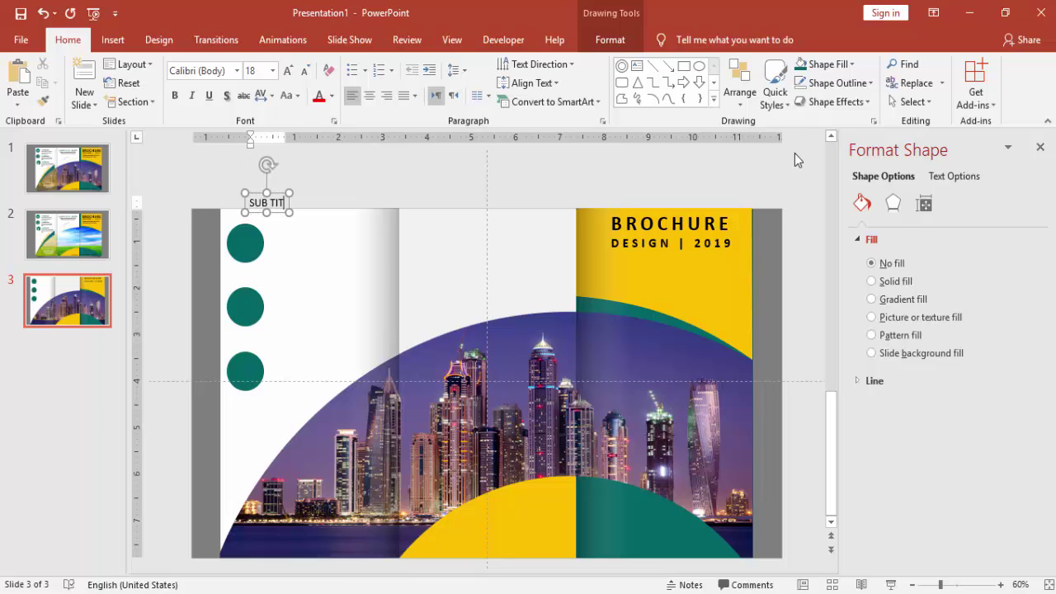
text(LE)
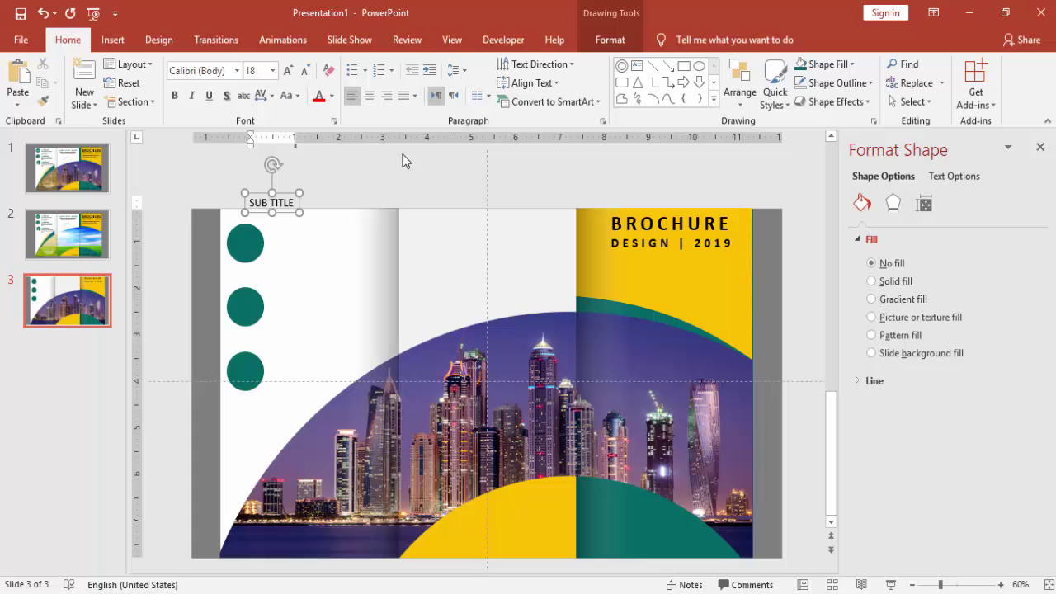
Place SUB TITLE beside the top circle, make it bold teal, and append '01'
drag(275, 198, 299, 212)
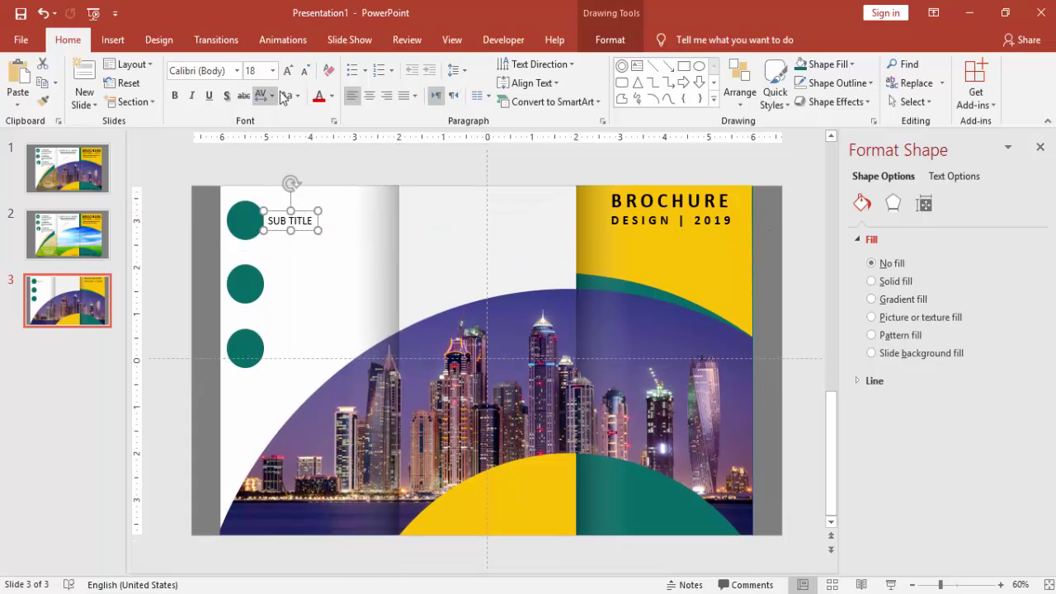
click(181, 94)
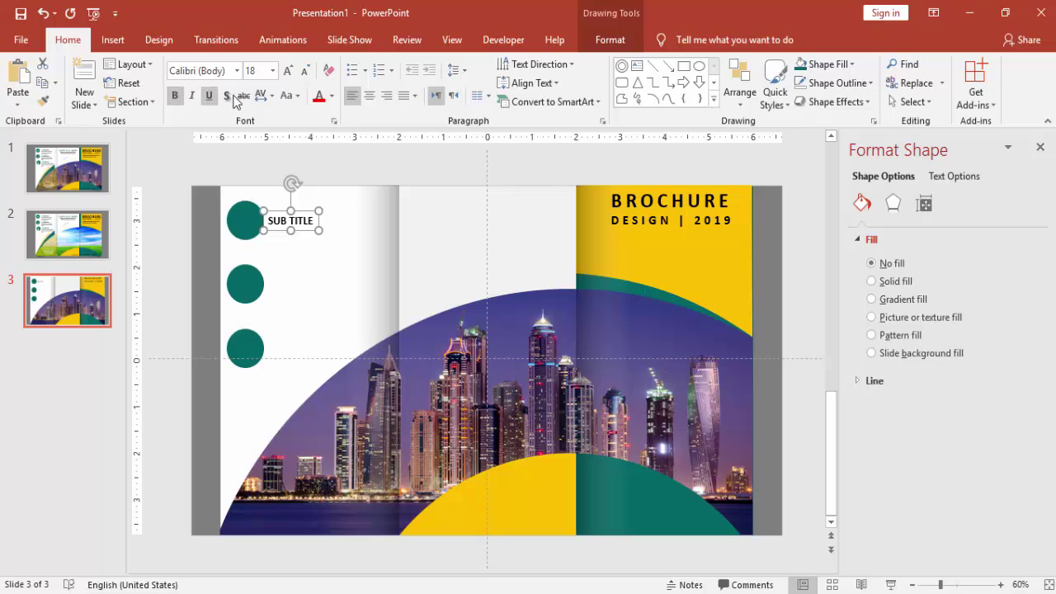
click(330, 96)
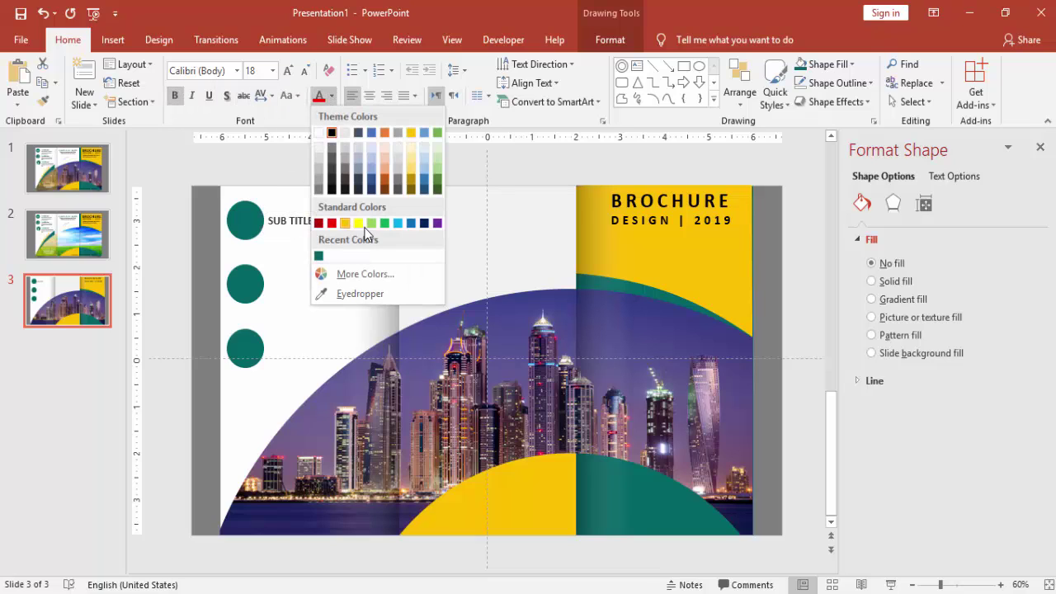
click(319, 255)
drag(312, 213, 313, 213)
click(313, 220)
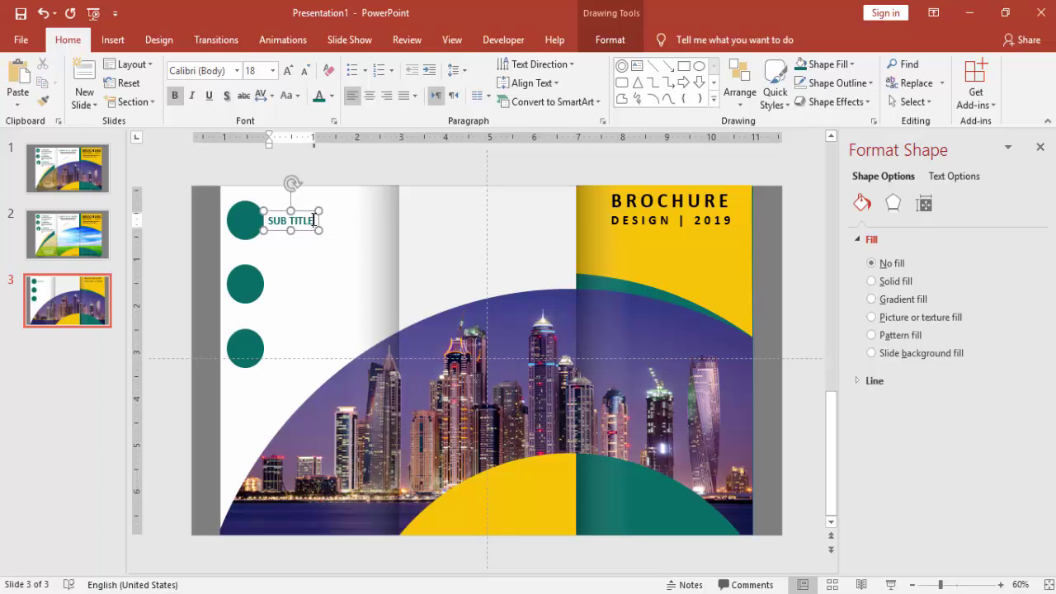
text(01)
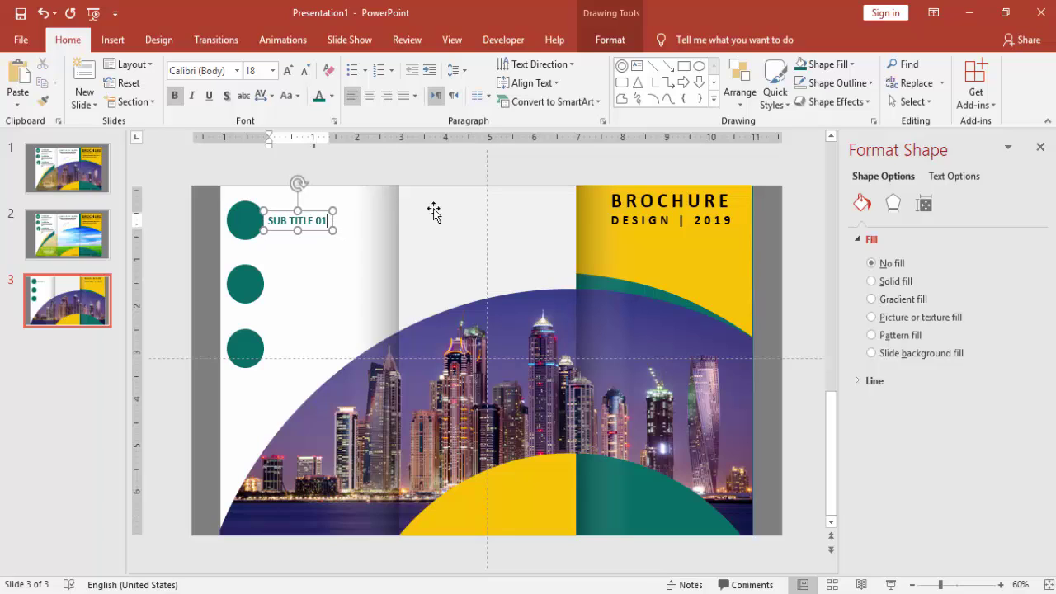
click(313, 214)
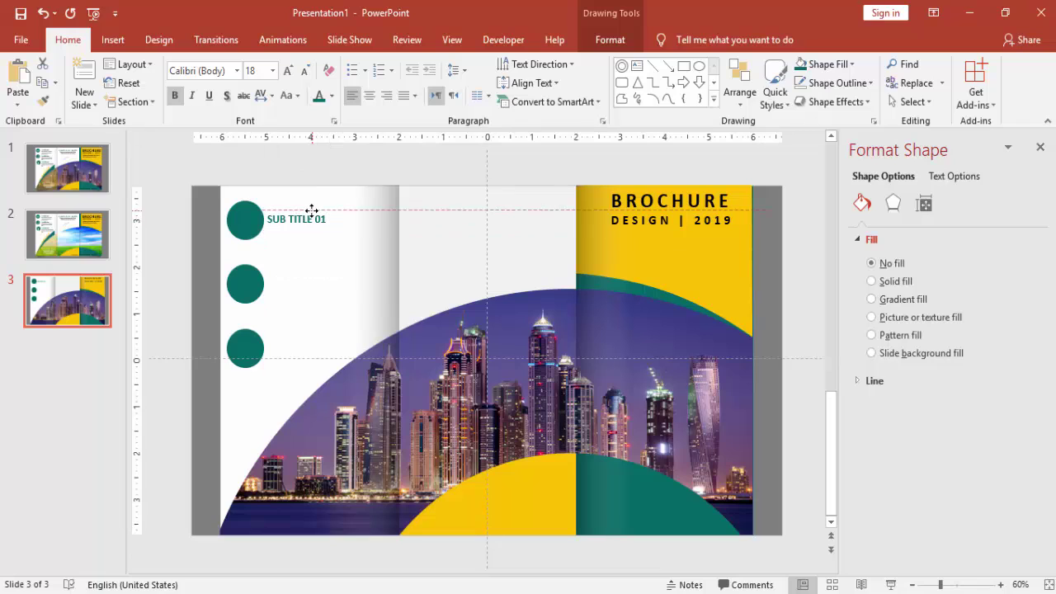
click(328, 165)
click(113, 40)
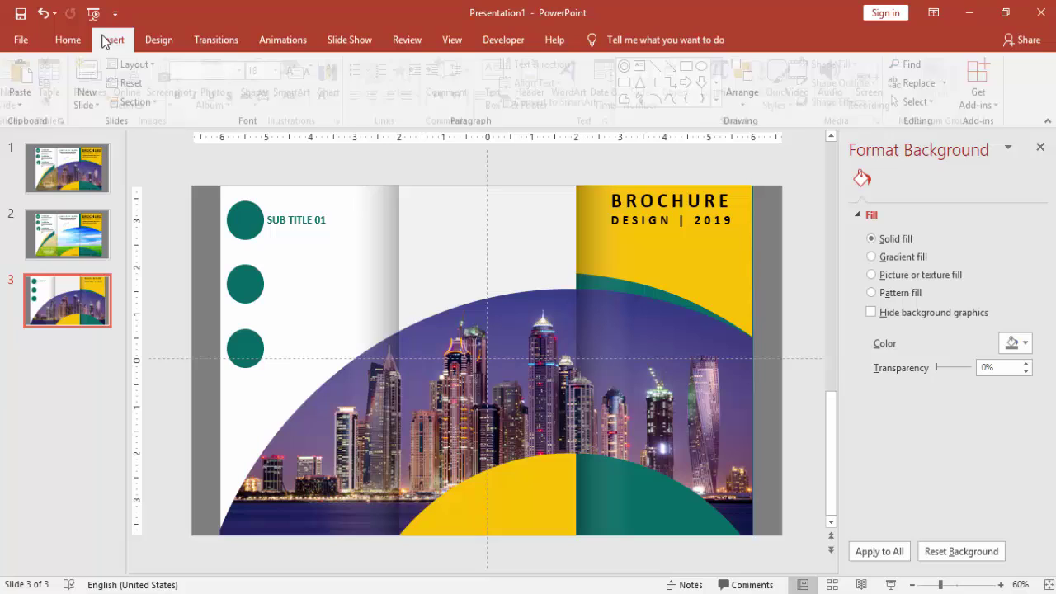
Add a 16 pt 'Type your detailed text here' text box under the SUB TITLE 01 heading
click(501, 83)
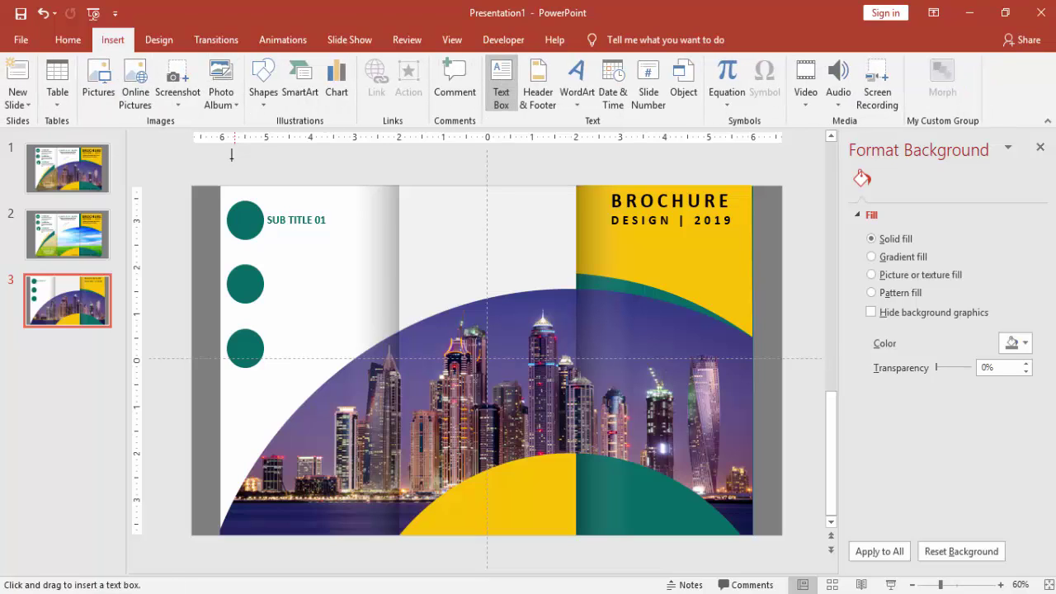
drag(227, 162, 353, 176)
text(T)
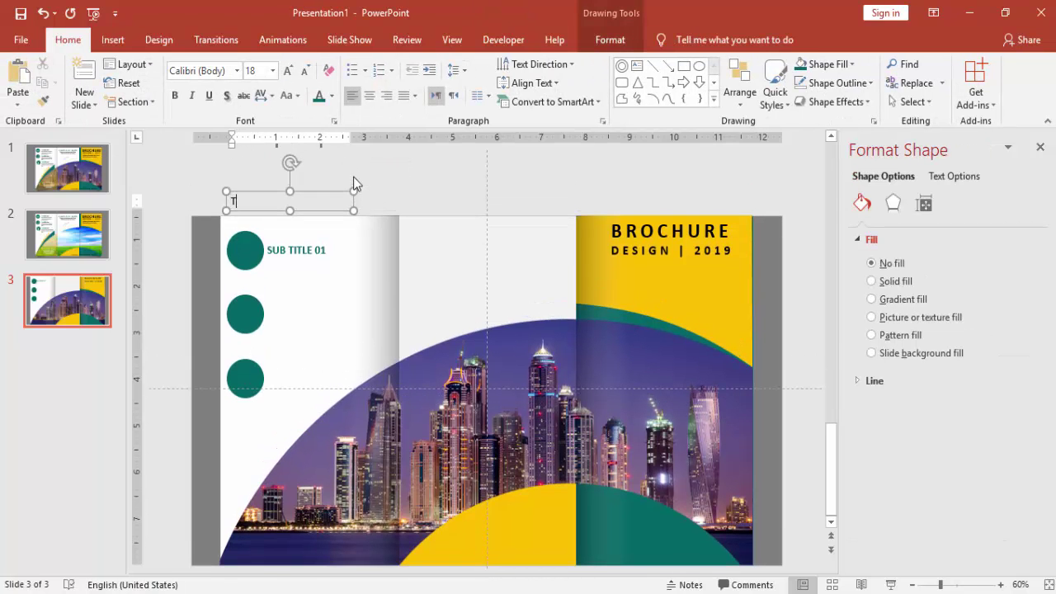
text(ype your detailed tex)
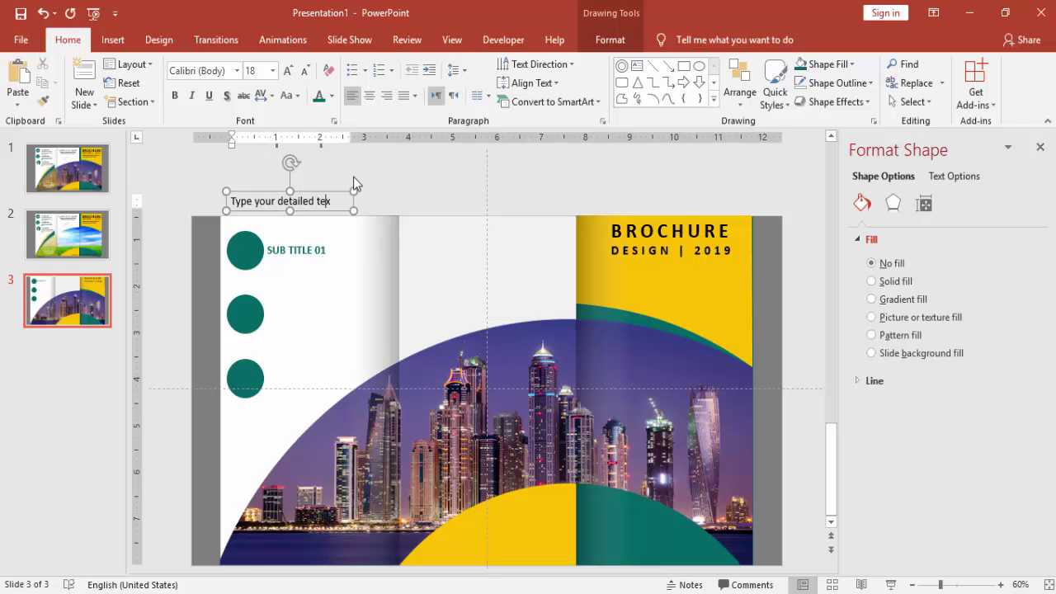
text(t here)
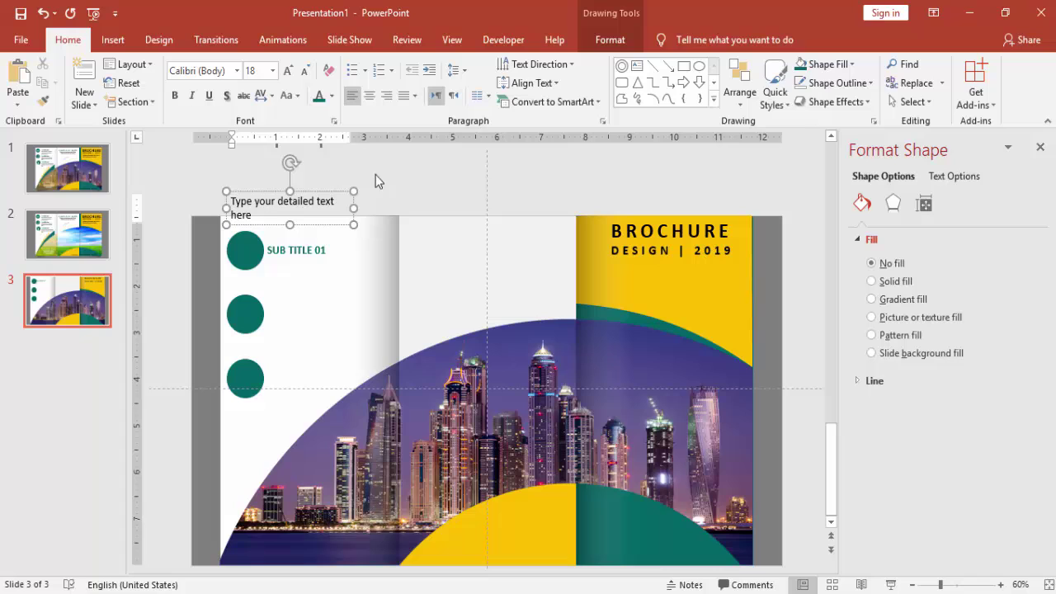
click(323, 192)
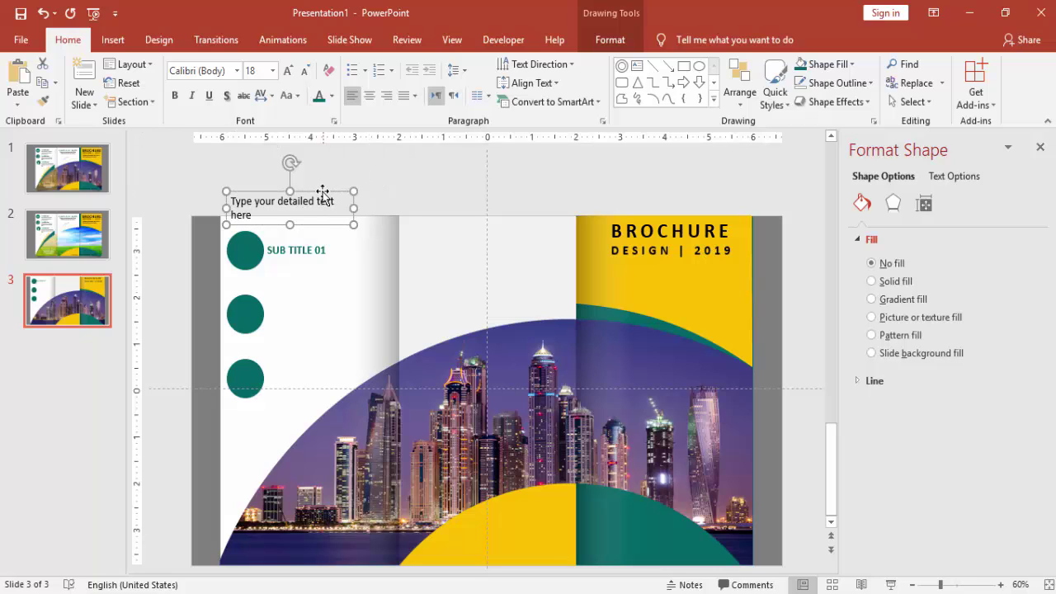
click(304, 71)
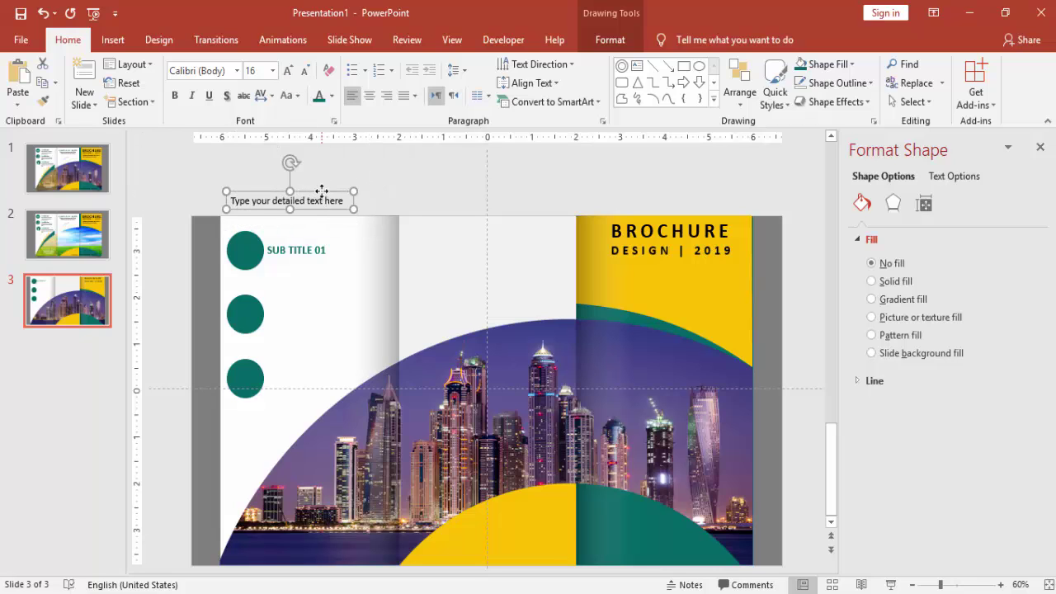
drag(323, 192, 369, 235)
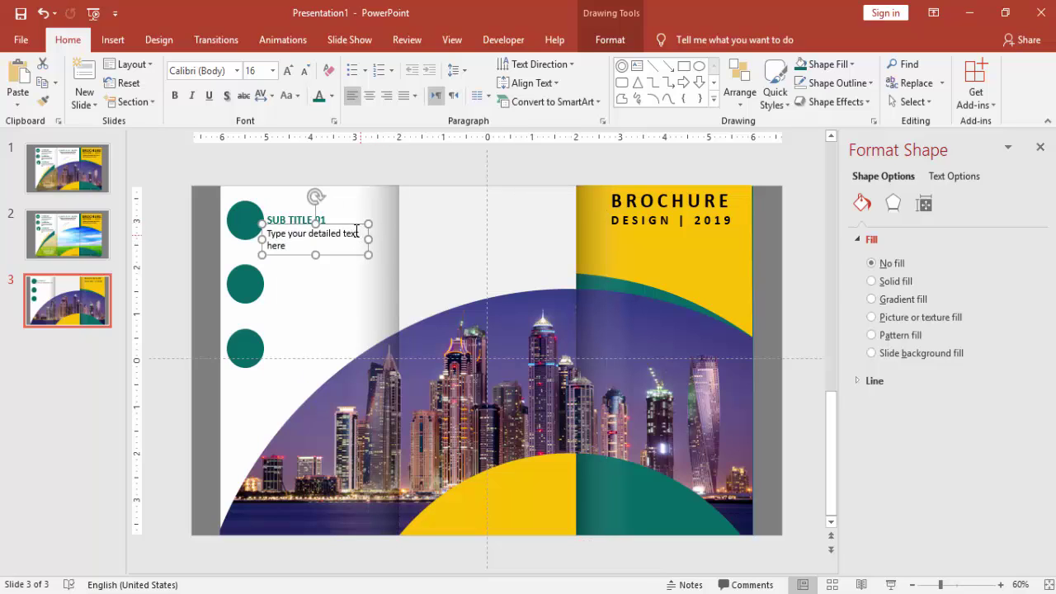
Select the heading and detail text together and reposition them as one block
click(306, 168)
click(286, 219)
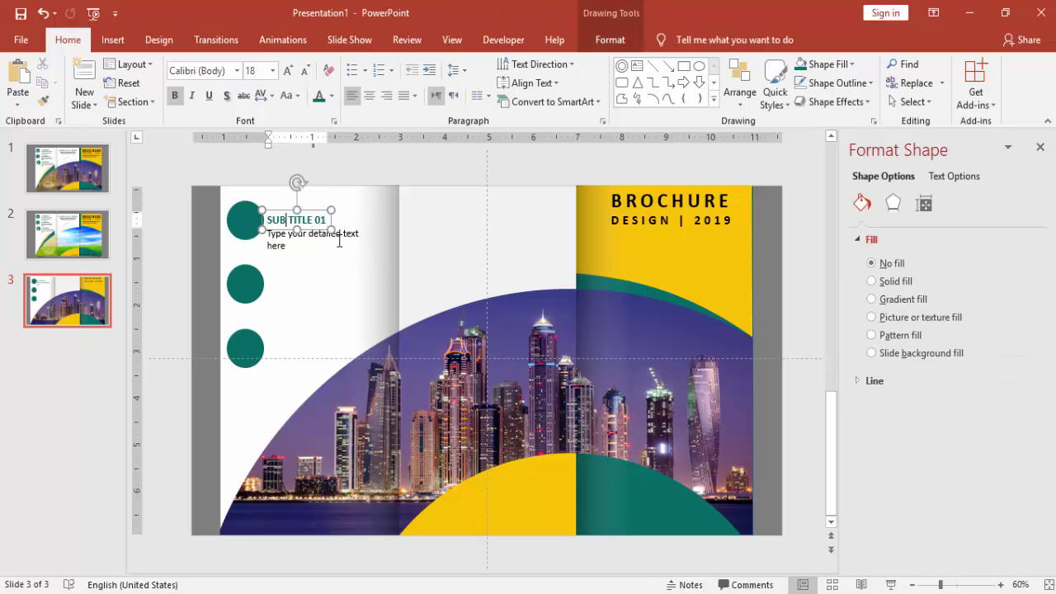
shift+click(339, 240)
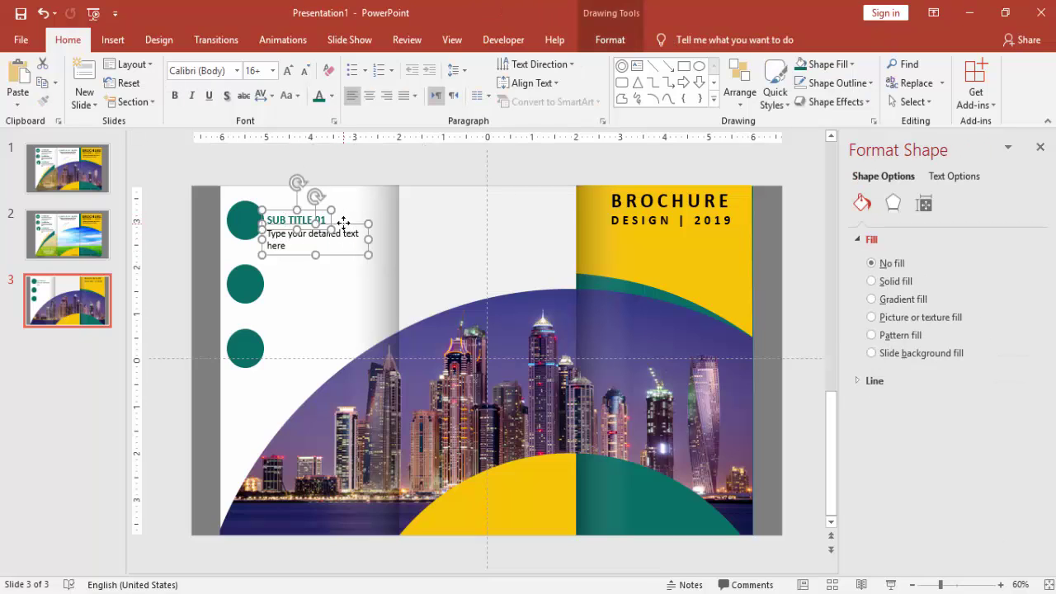
drag(343, 223, 355, 274)
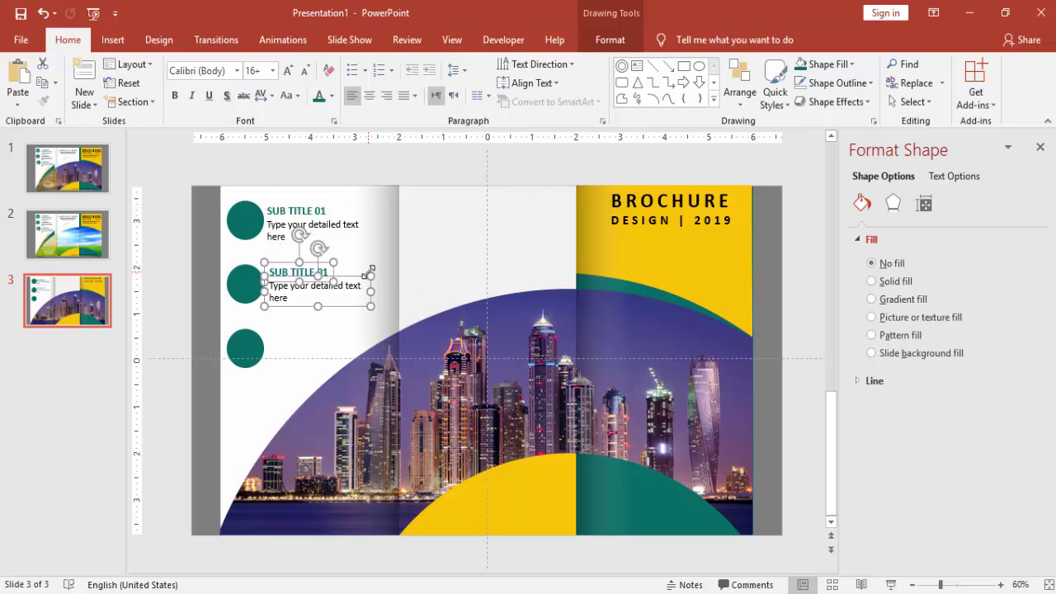
Duplicate the heading-and-detail pair and renumber the copies to SUB TITLE 02 and SUB TITLE 03
key(ctrl+d)
click(354, 171)
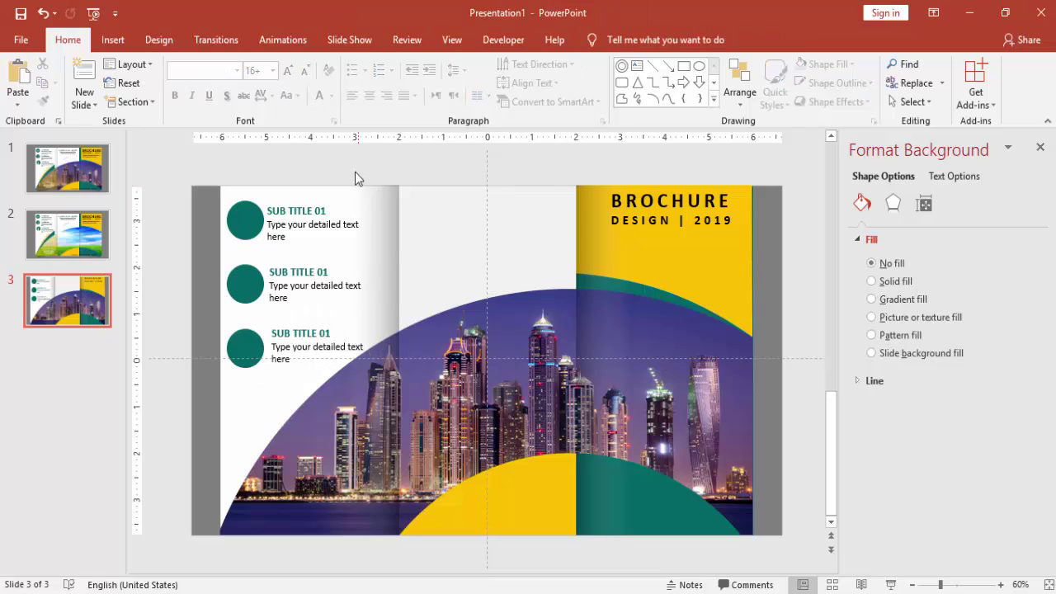
click(330, 272)
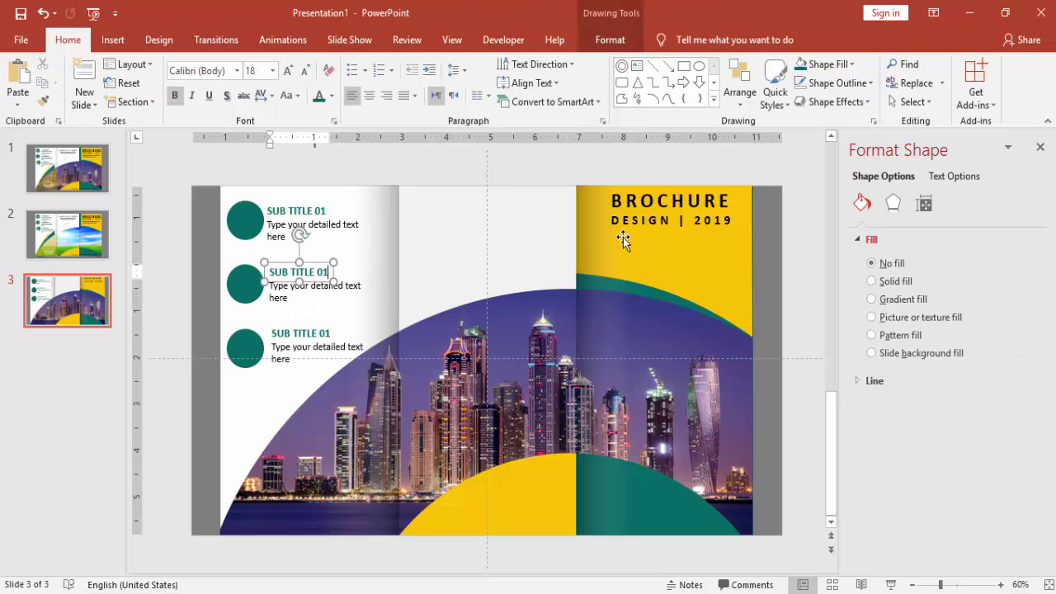
key(BackSpace)
text(2)
click(328, 332)
key(BackSpace)
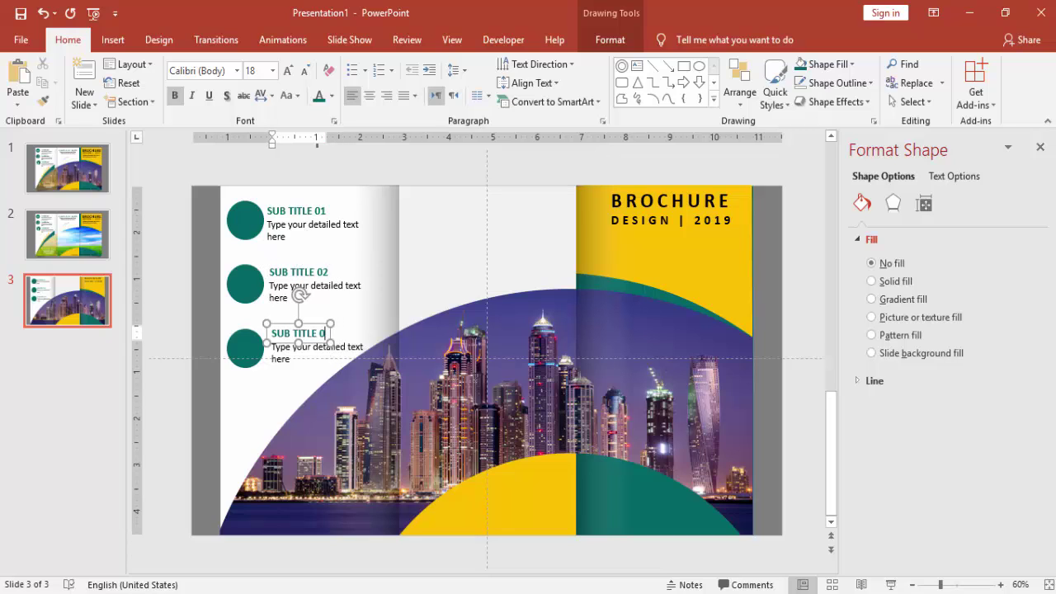
text(3)
click(561, 162)
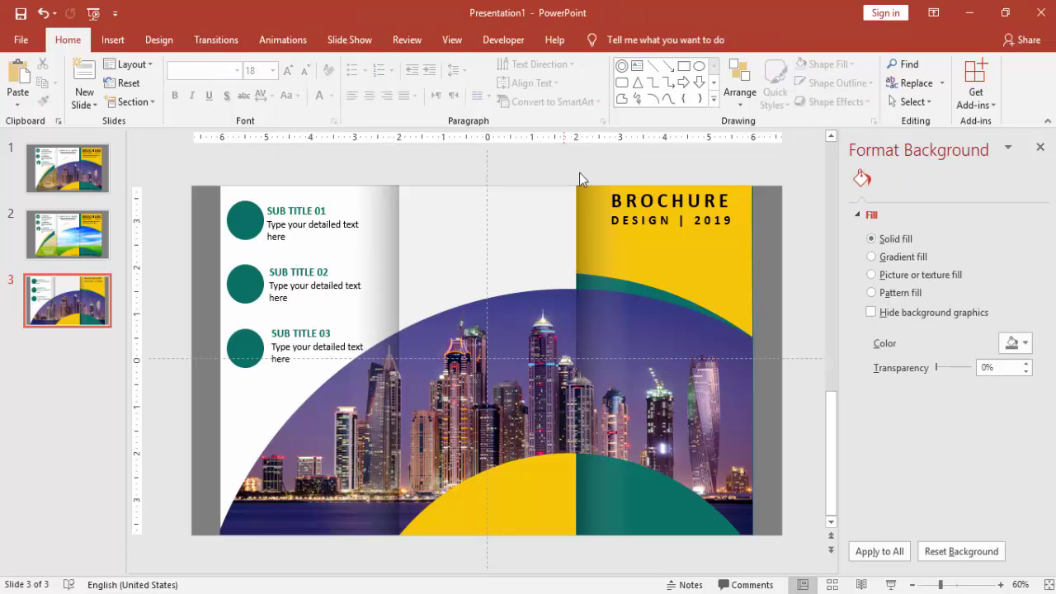
click(657, 204)
Duplicate the BROCHURE box onto the middle panel and retype it as 'SUB TITLE HERE'
click(617, 222)
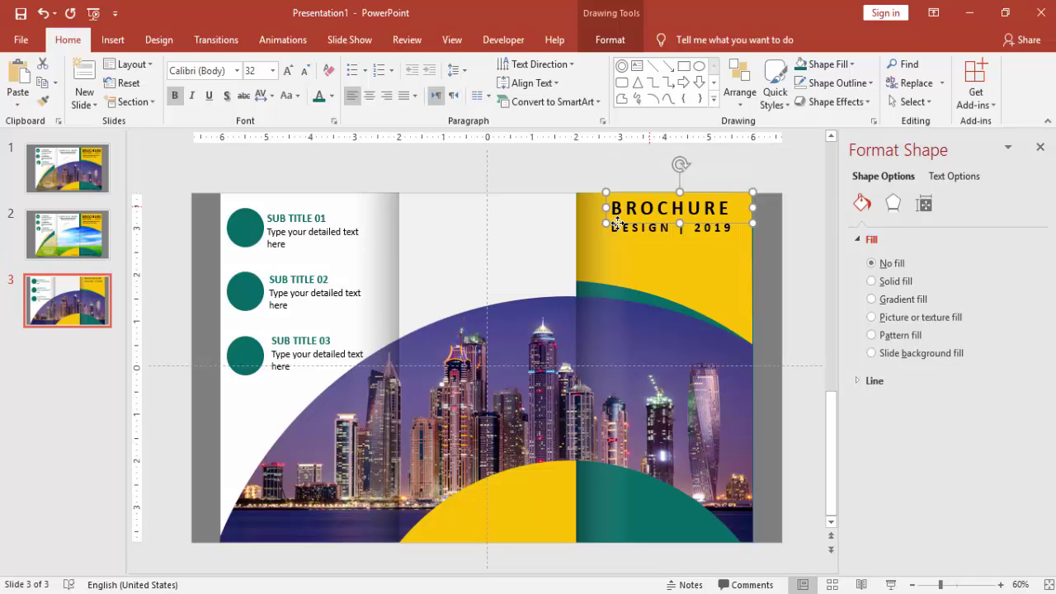
key(ctrl+d)
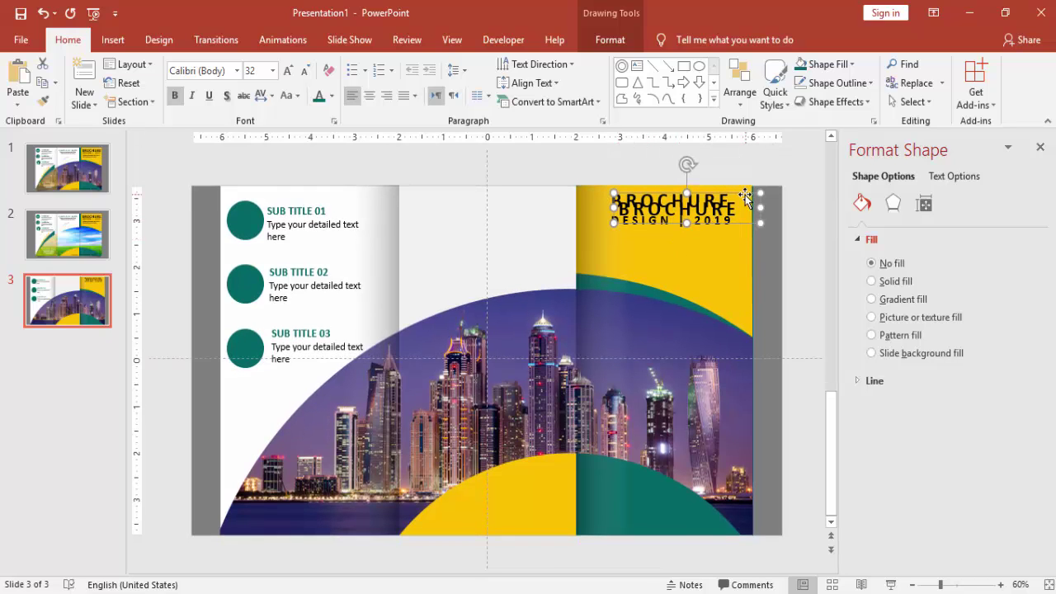
drag(742, 193, 547, 189)
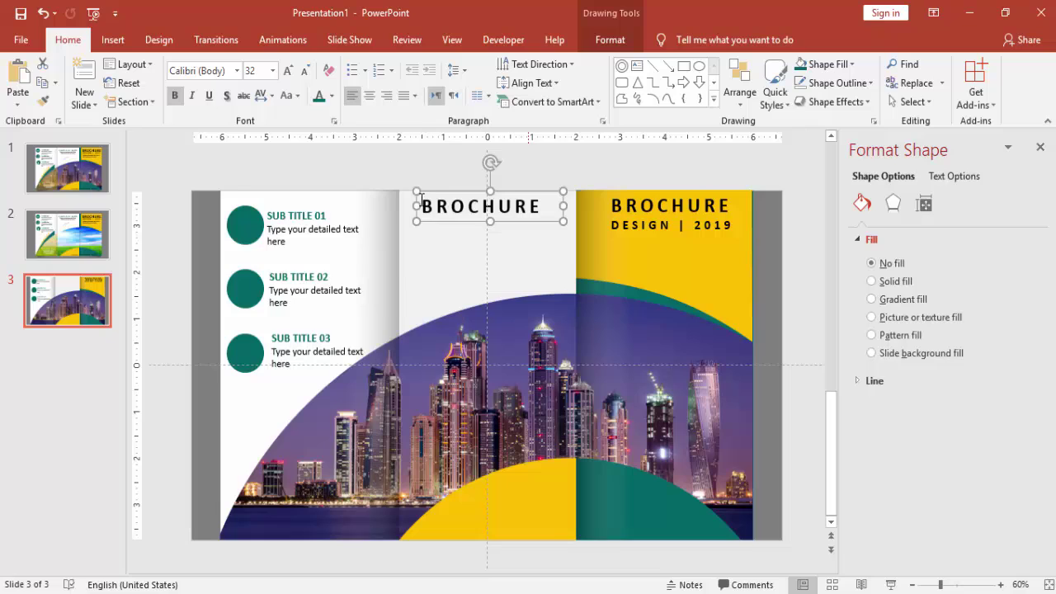
drag(426, 207, 652, 231)
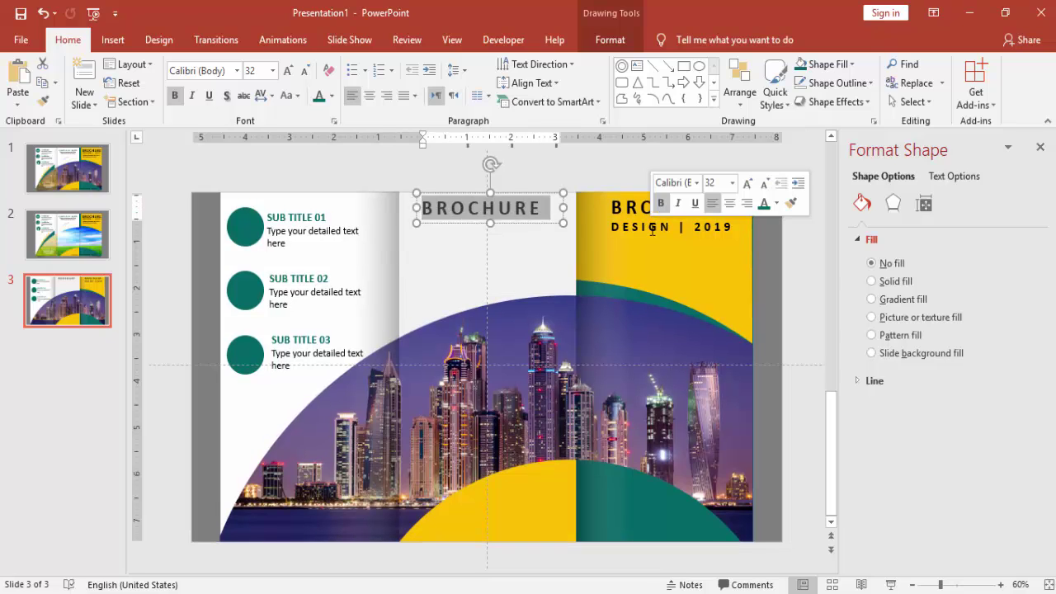
text(SUB TI)
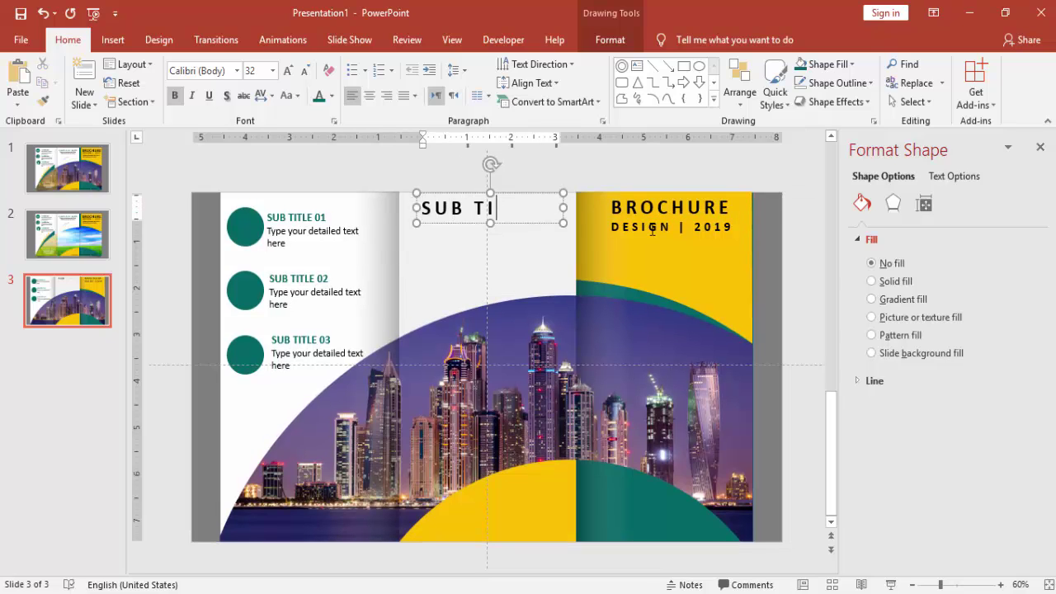
text(TLE HERE)
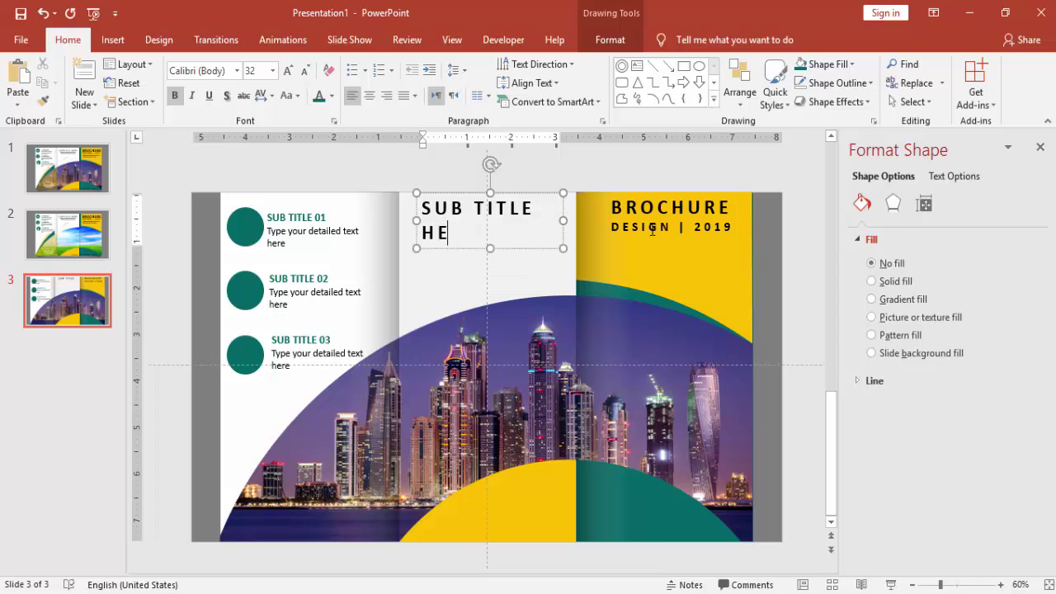
click(513, 256)
click(506, 244)
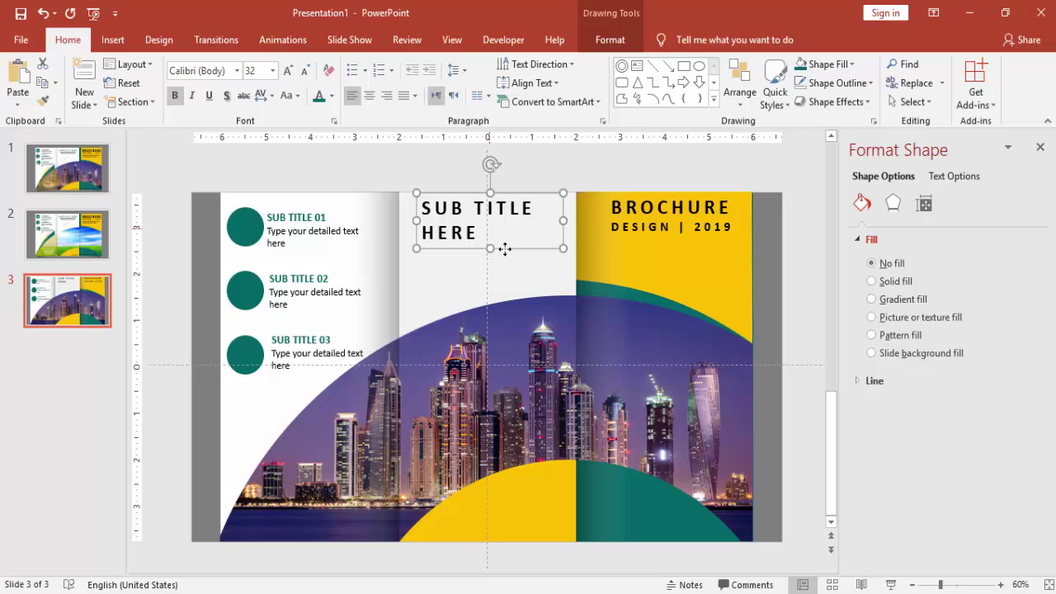
Make the subtitle teal, 24 pt, with Loose character spacing
click(318, 95)
click(305, 71)
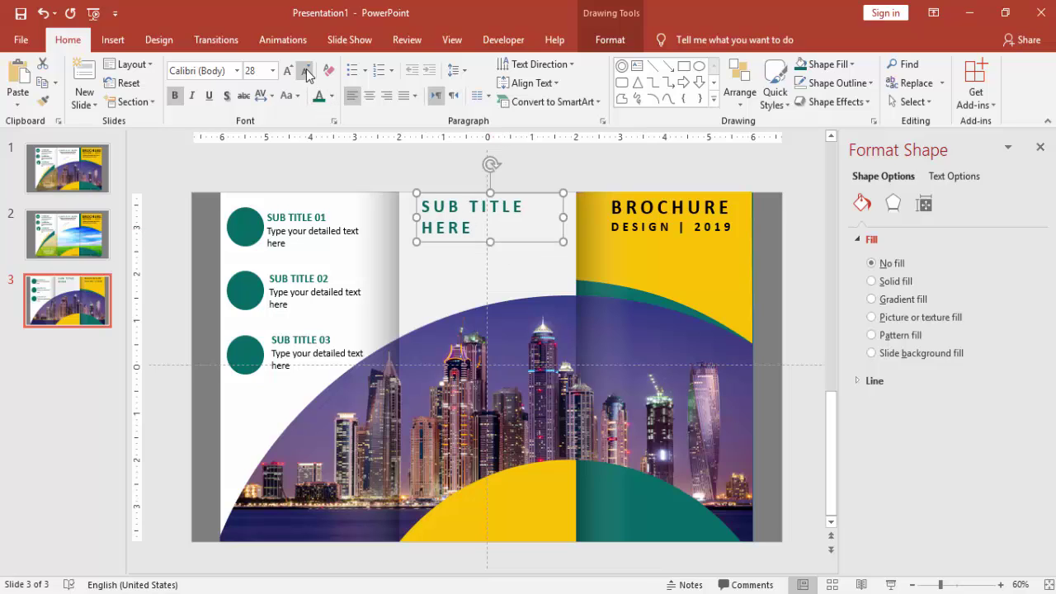
click(305, 71)
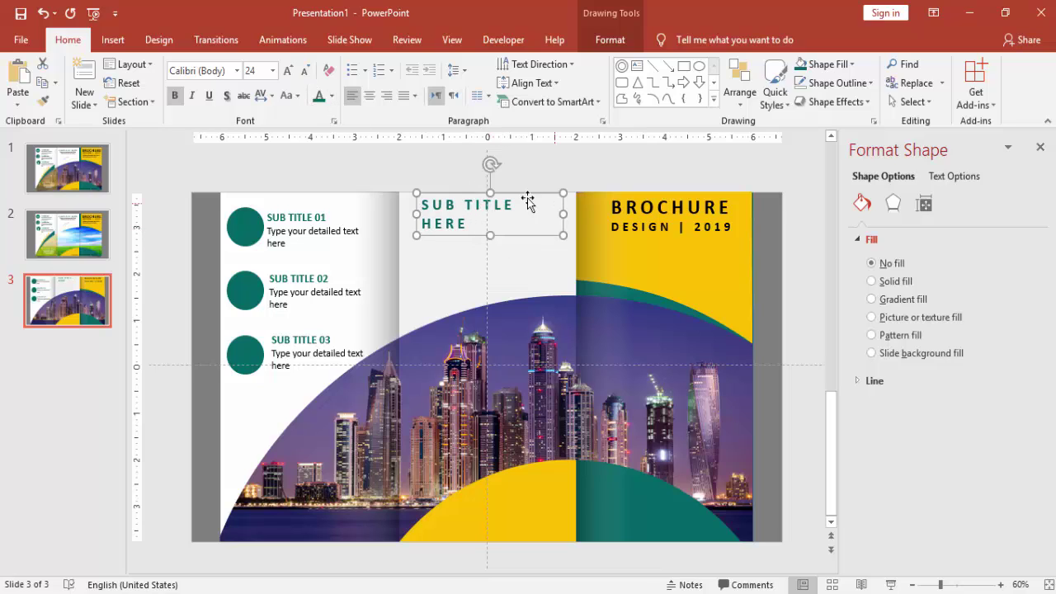
click(262, 95)
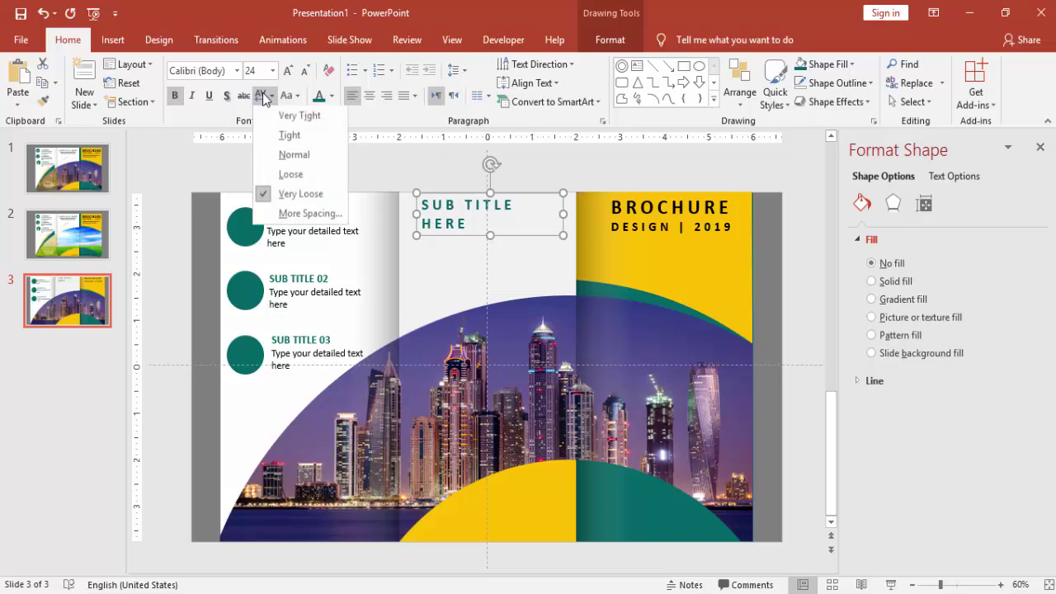
click(287, 179)
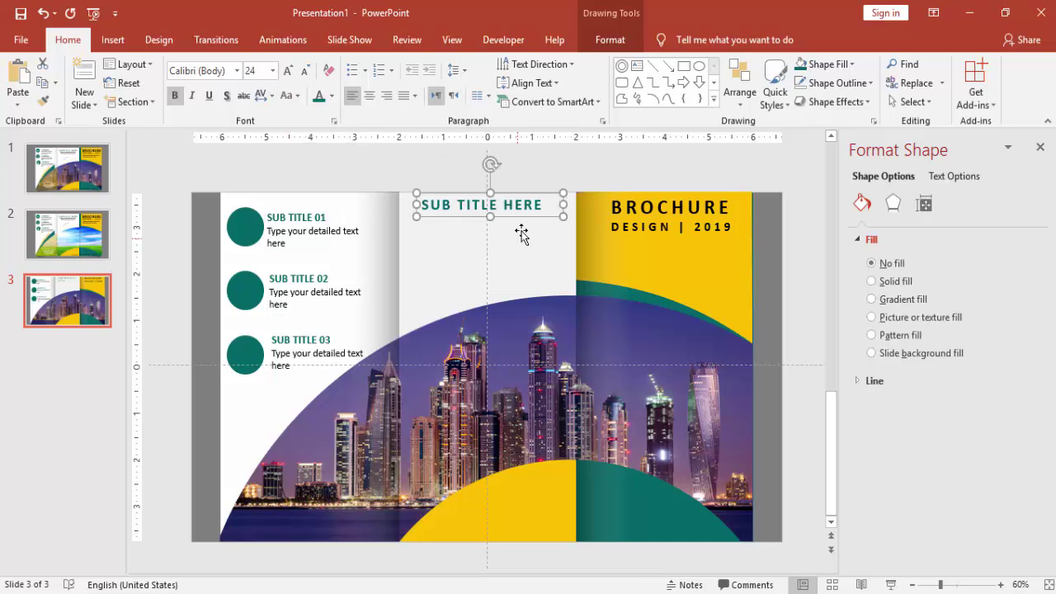
click(526, 169)
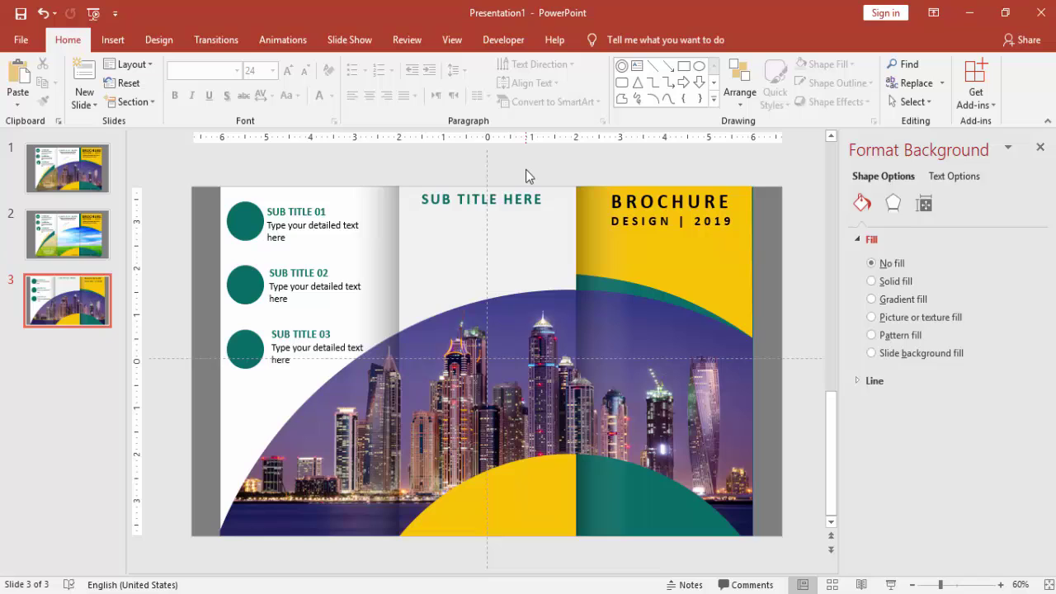
Move the BROCHURE copy onto the bottom-right teal arc and retype it as 24 pt 'COMPANY NAME'
click(499, 206)
click(651, 208)
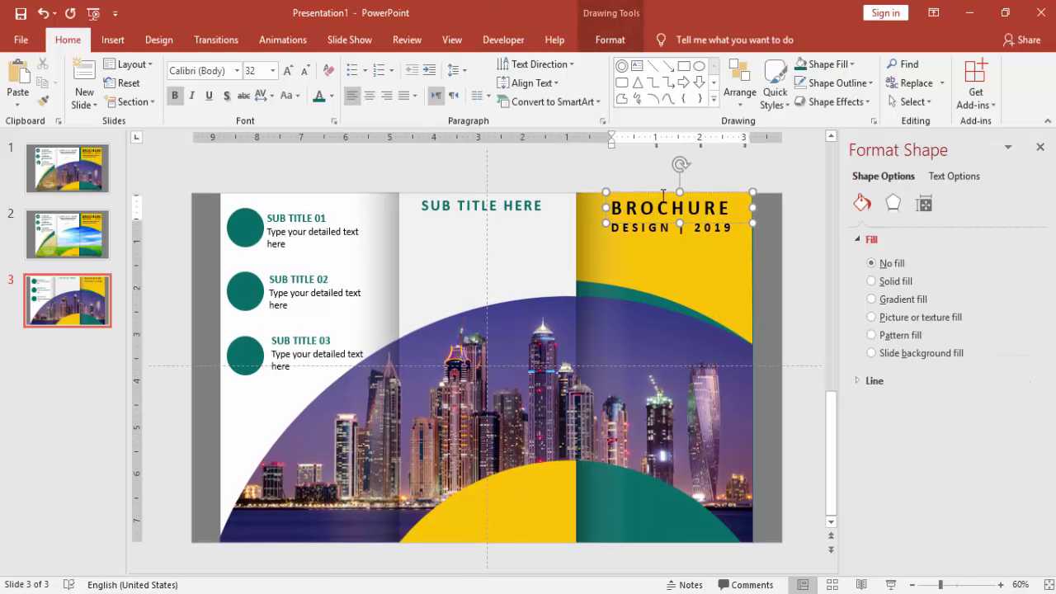
click(607, 201)
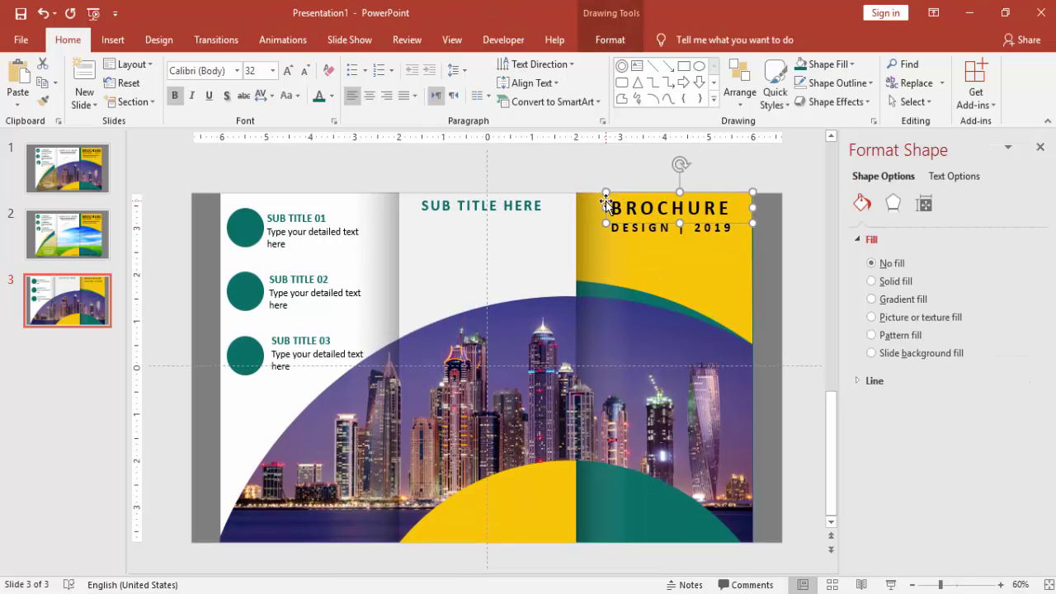
drag(606, 204, 672, 509)
double_click(592, 516)
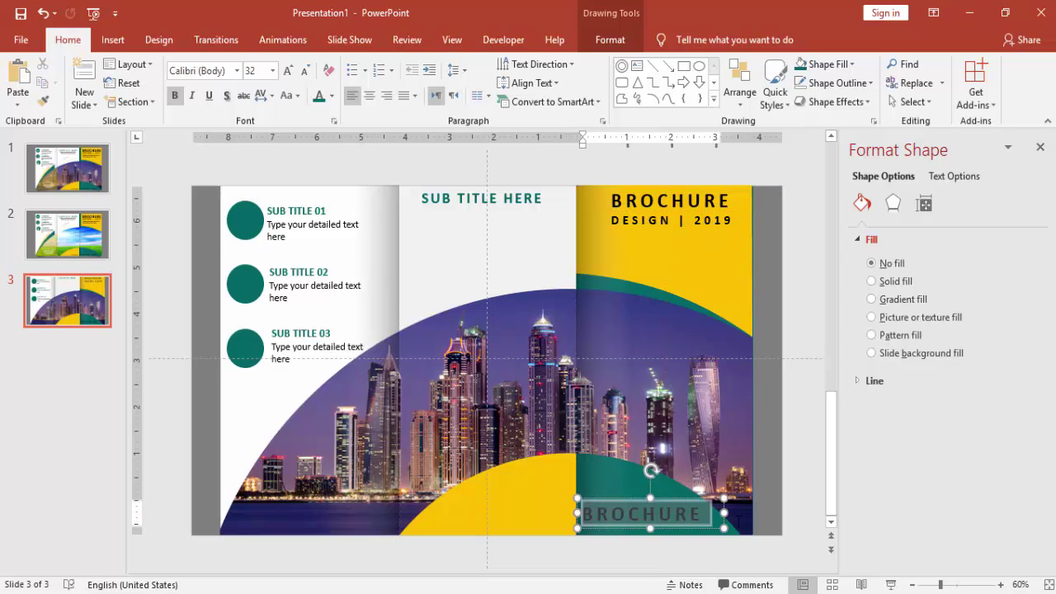
click(307, 71)
click(307, 71)
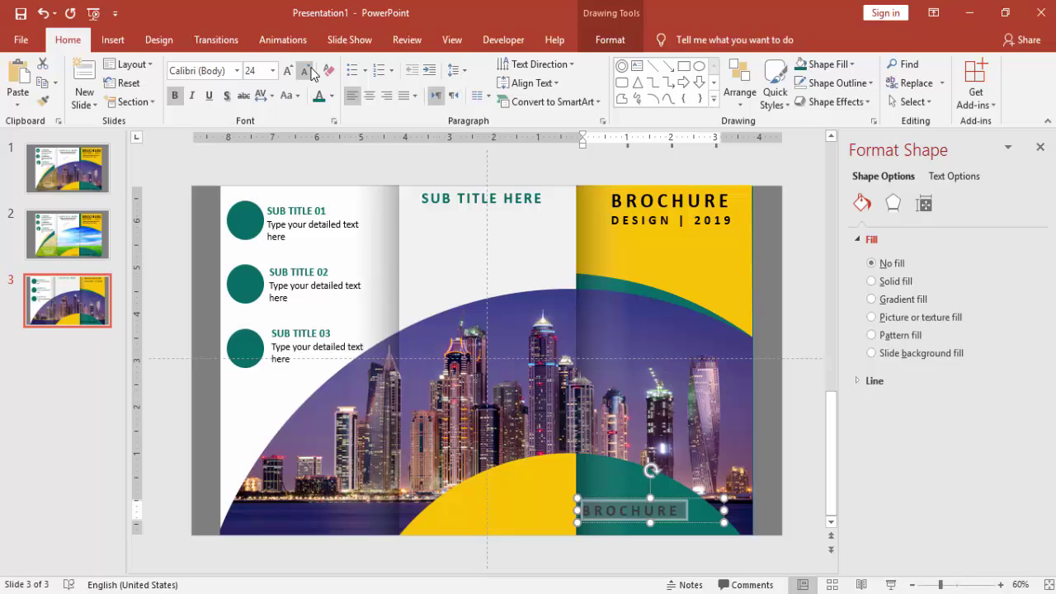
text(COMPAN)
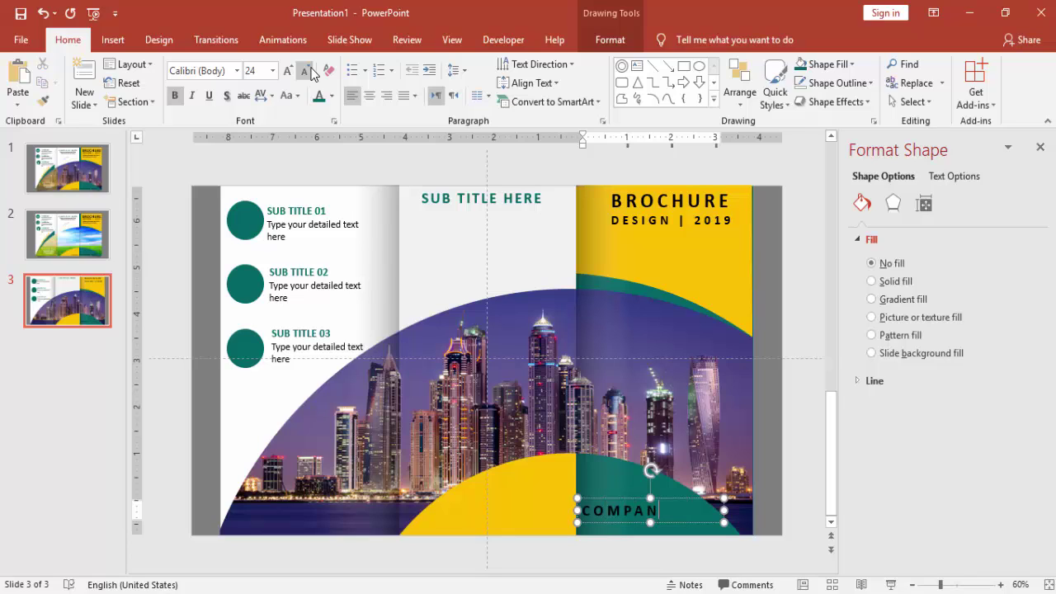
text(Y NAME)
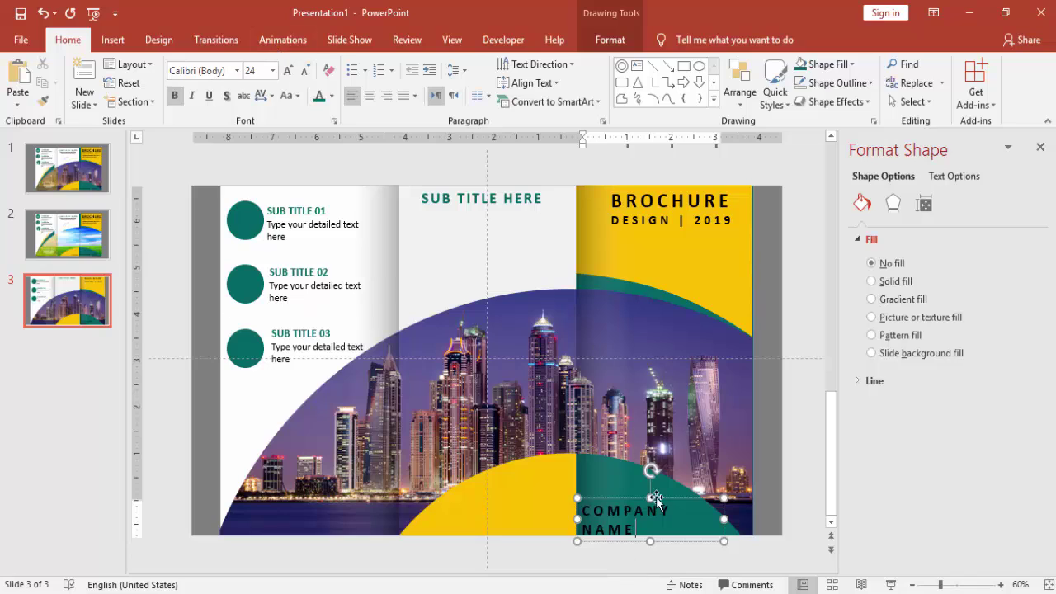
drag(661, 498, 672, 489)
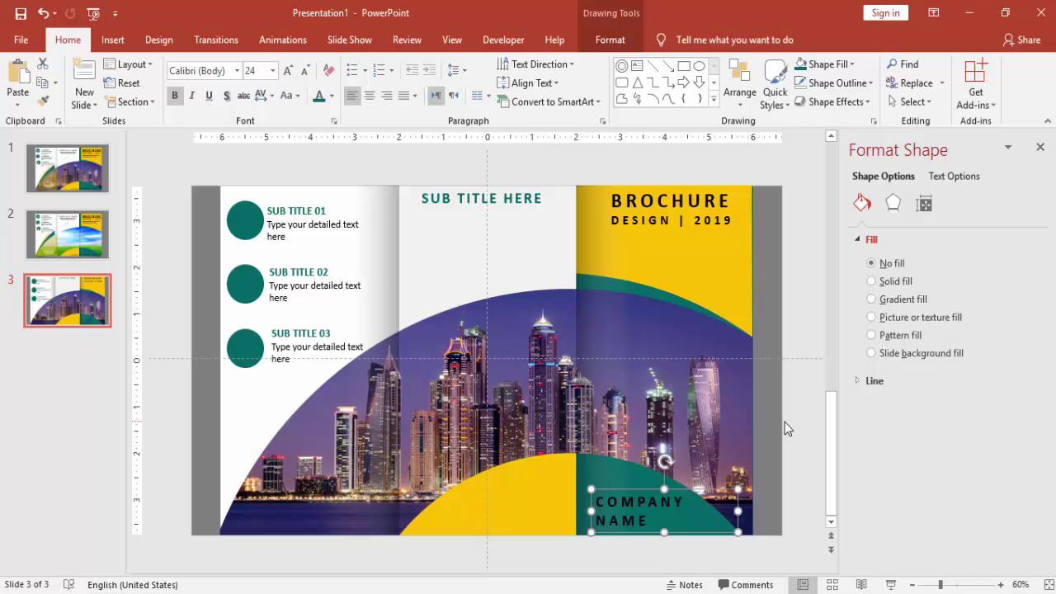
click(789, 424)
Copy the skyline picture, give the copy a solid white fill, and align it over the original
click(518, 318)
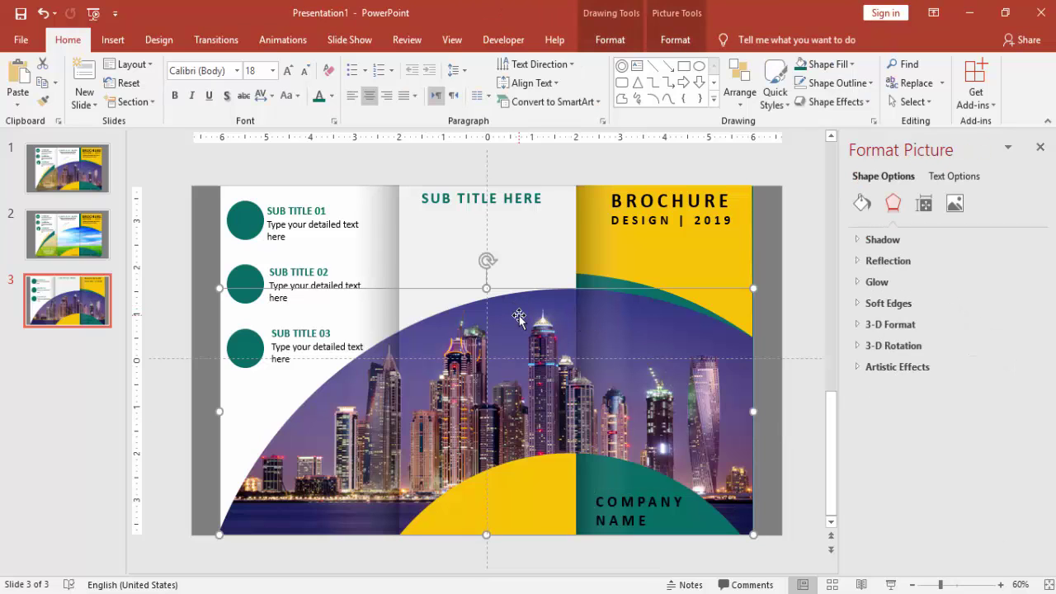
drag(518, 318, 571, 244)
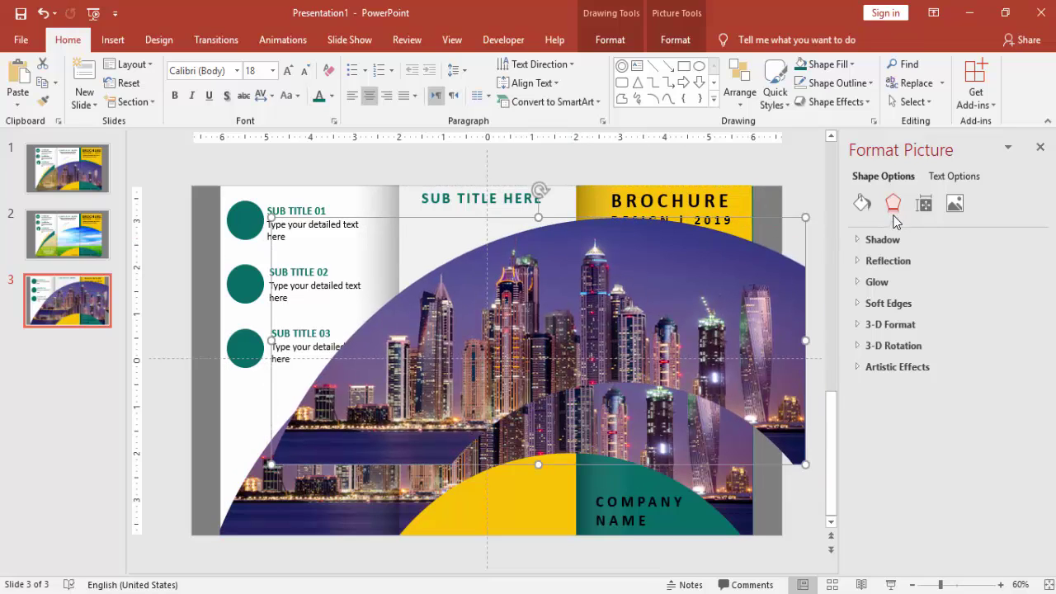
click(862, 203)
click(871, 239)
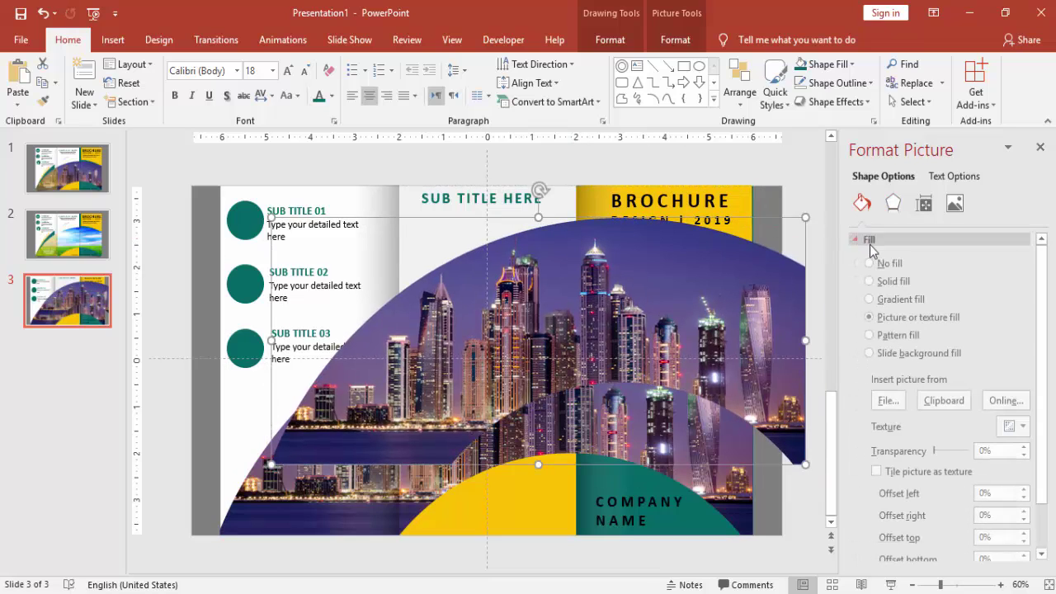
click(895, 281)
click(1014, 383)
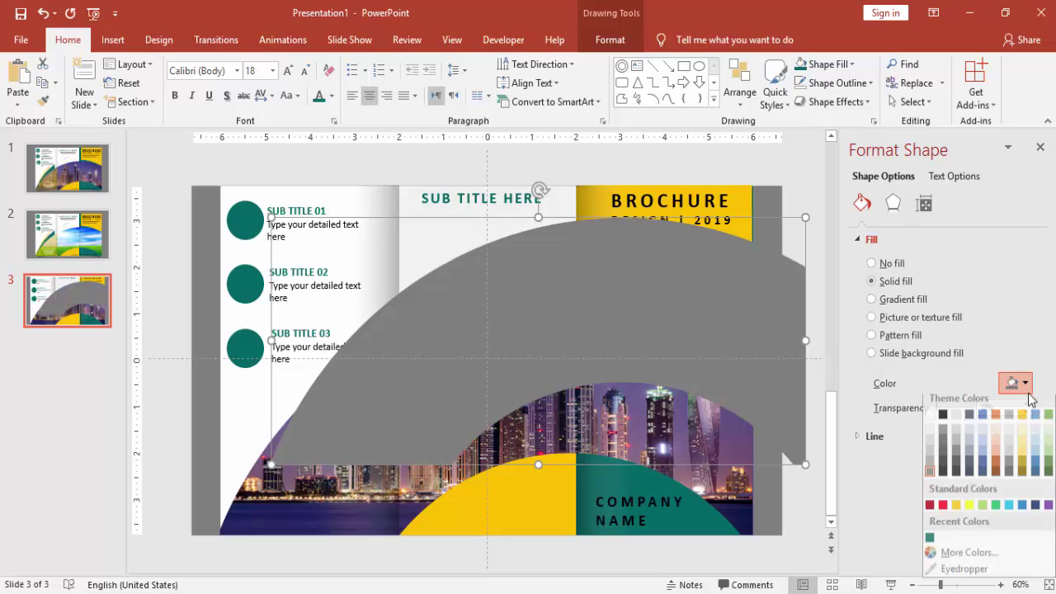
click(929, 423)
drag(671, 330, 618, 400)
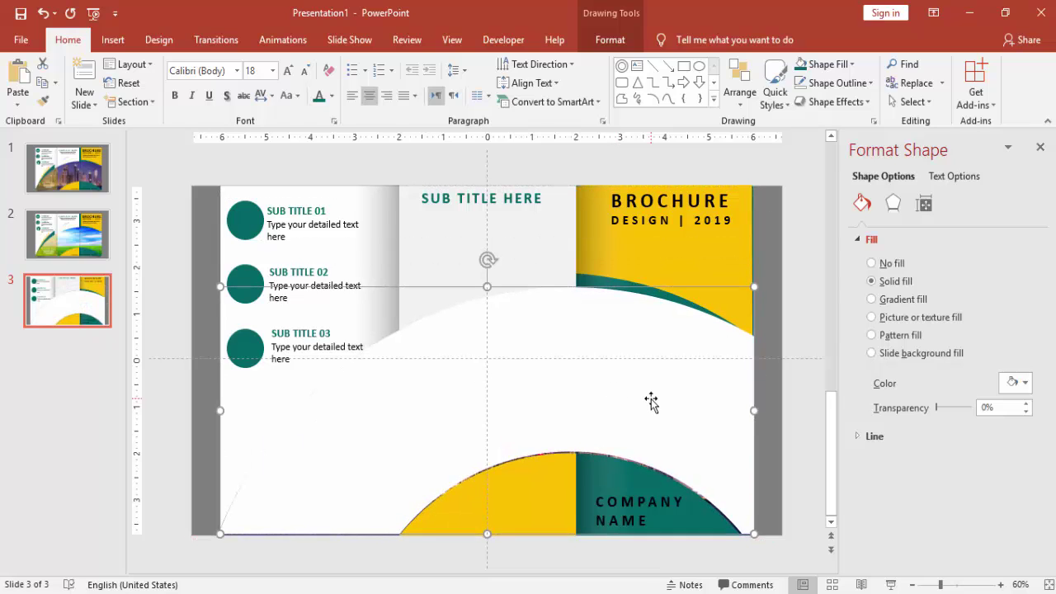
key(ctrl+Left)
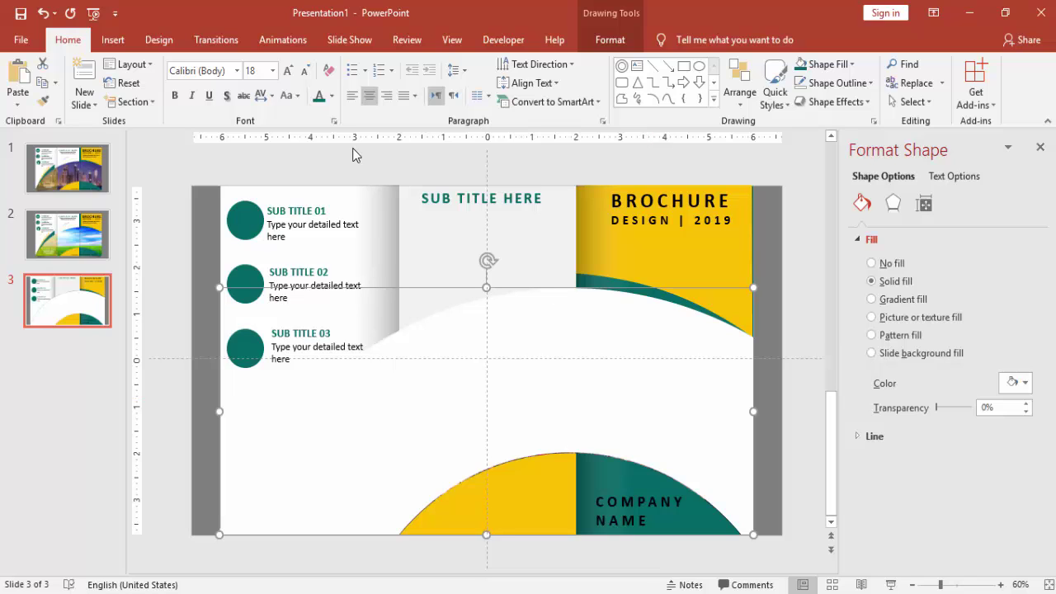
Draw a rectangle over the middle and right panels and subtract it from the white arc
click(113, 39)
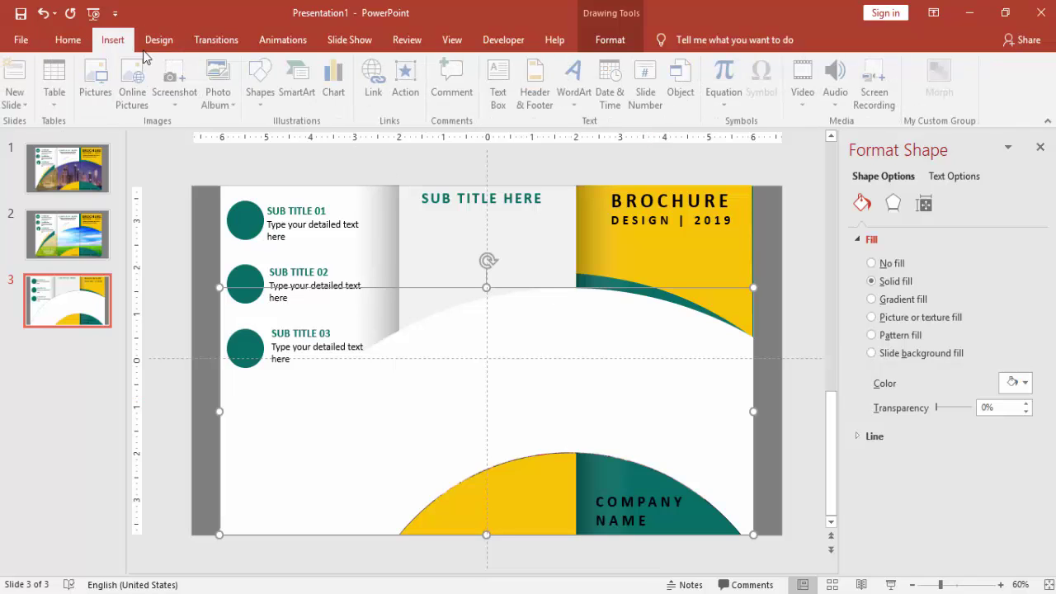
click(264, 97)
click(256, 215)
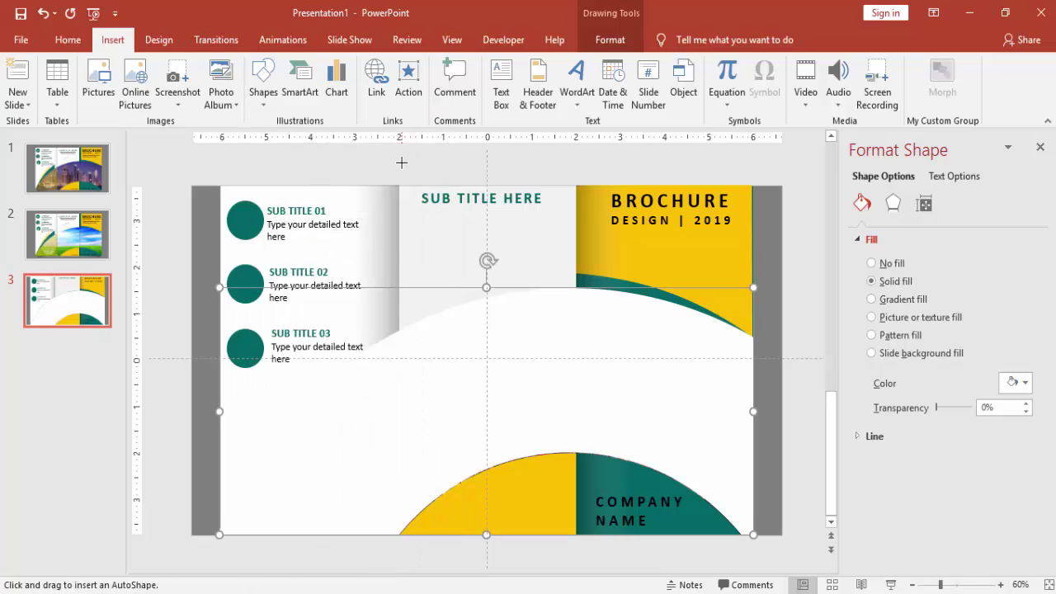
drag(401, 163, 784, 546)
click(376, 406)
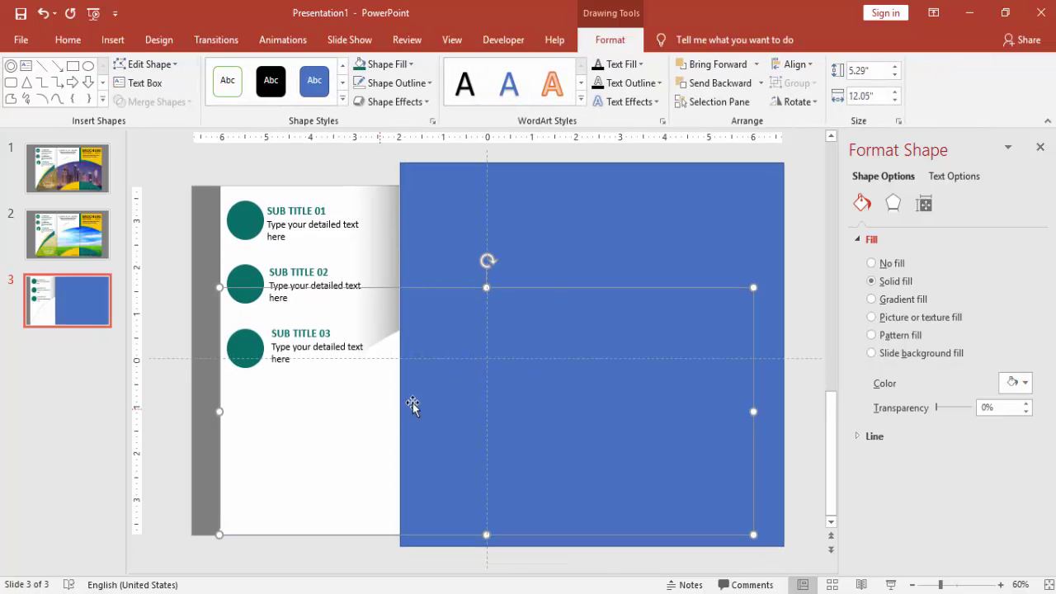
shift+click(569, 218)
click(152, 101)
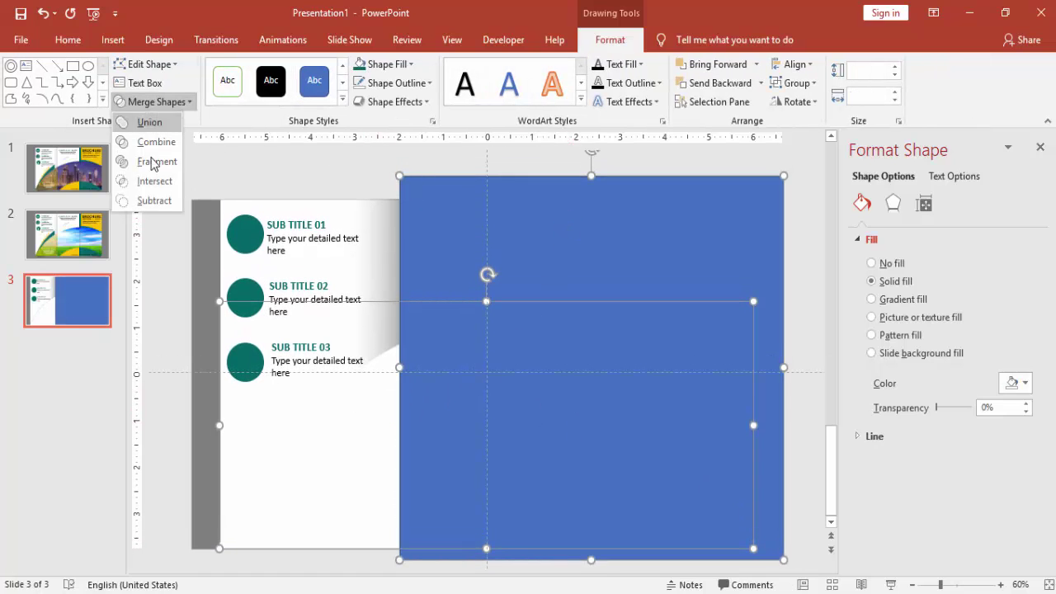
click(149, 201)
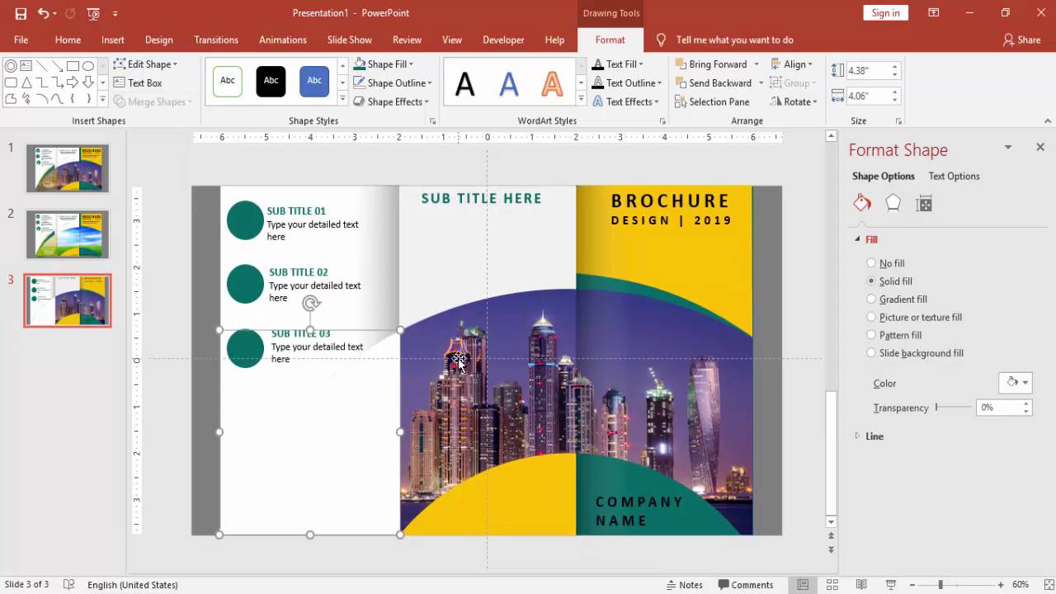
Colour the trimmed arc teal and narrow it slightly from the right edge
click(386, 64)
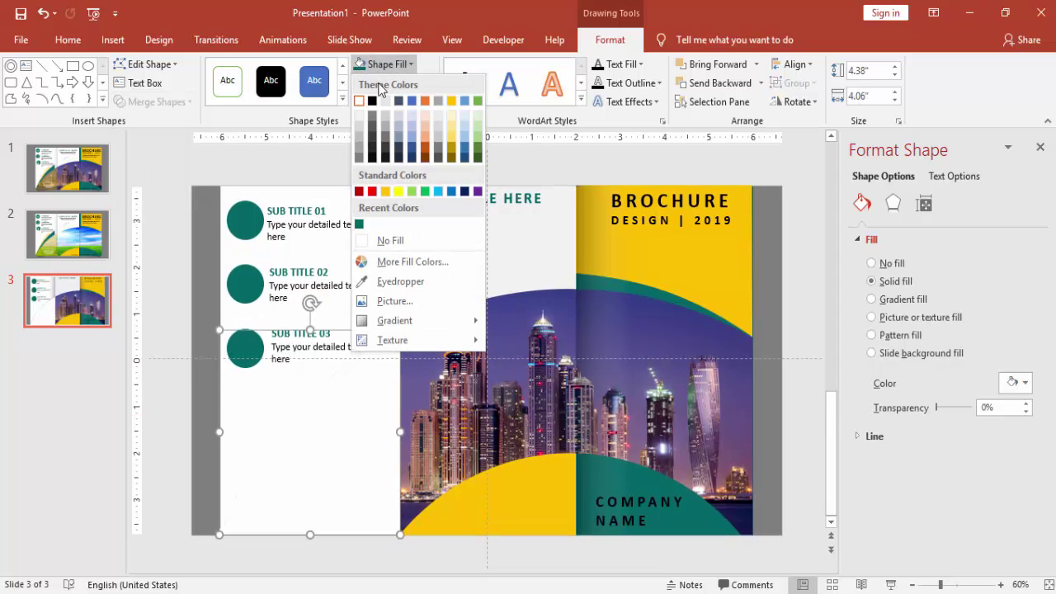
click(360, 224)
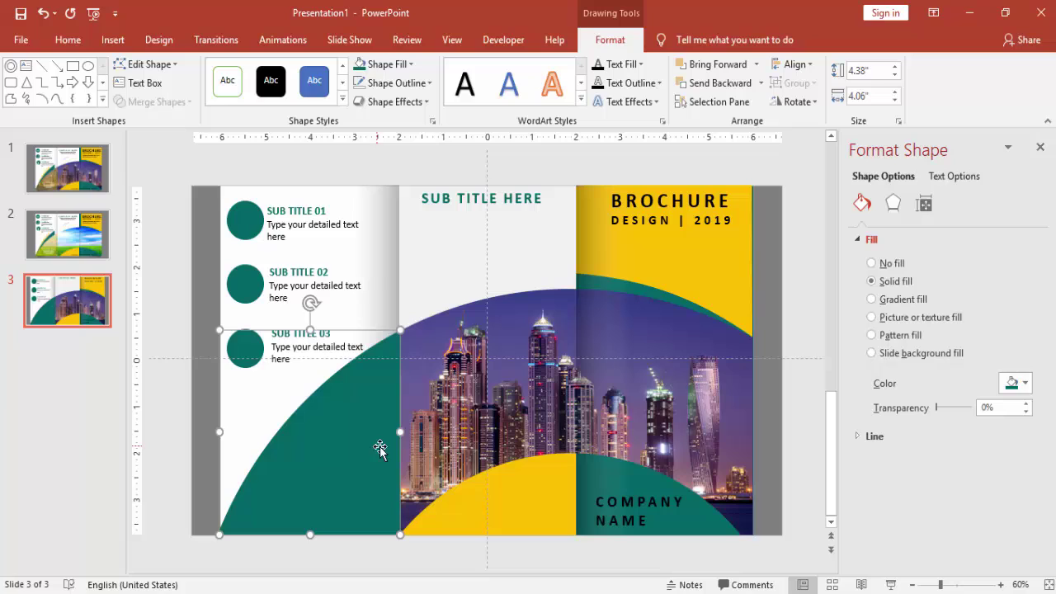
drag(384, 430, 370, 430)
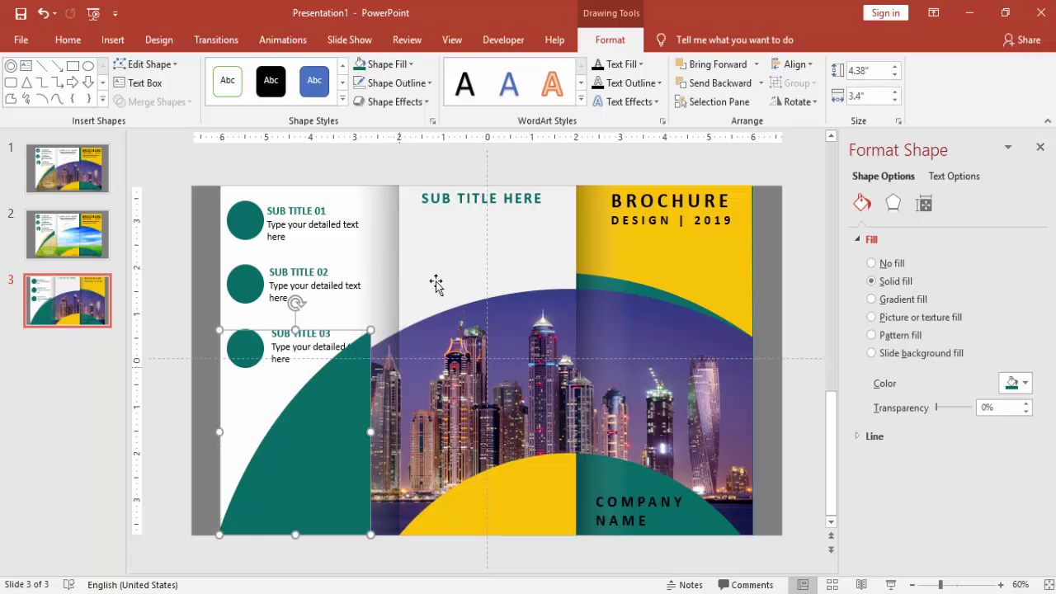
Send the teal arc backward until it sits behind the skyline picture
click(719, 82)
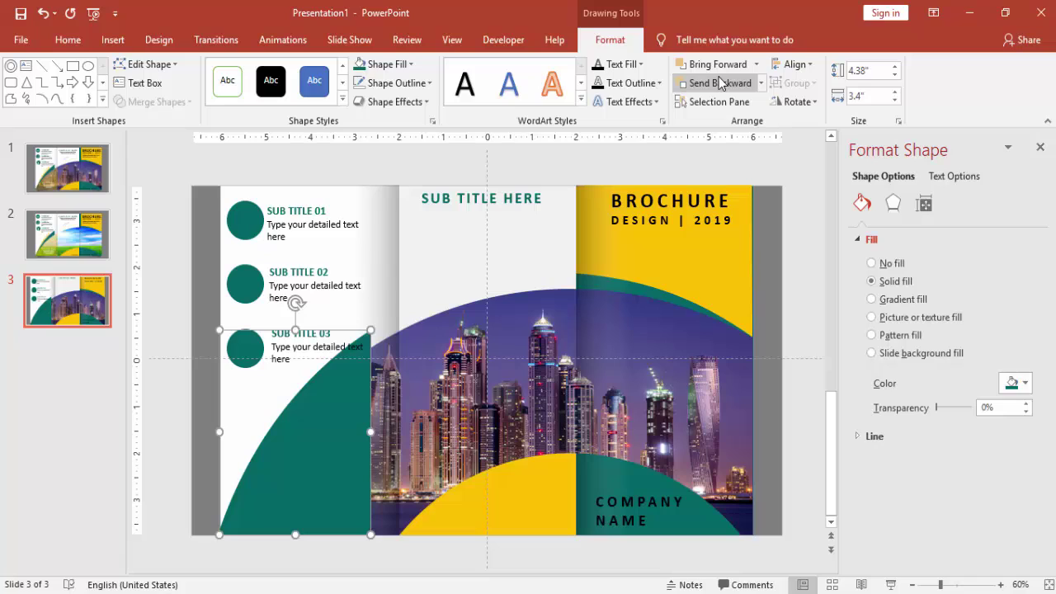
click(719, 83)
click(719, 82)
click(719, 83)
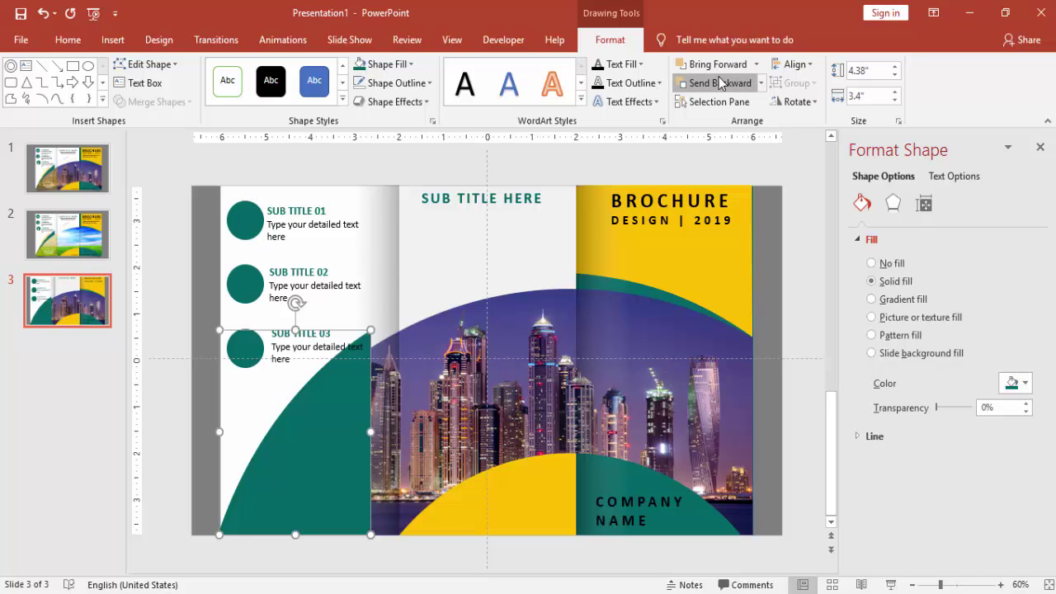
click(719, 83)
click(719, 82)
click(719, 82)
click(719, 83)
click(719, 83)
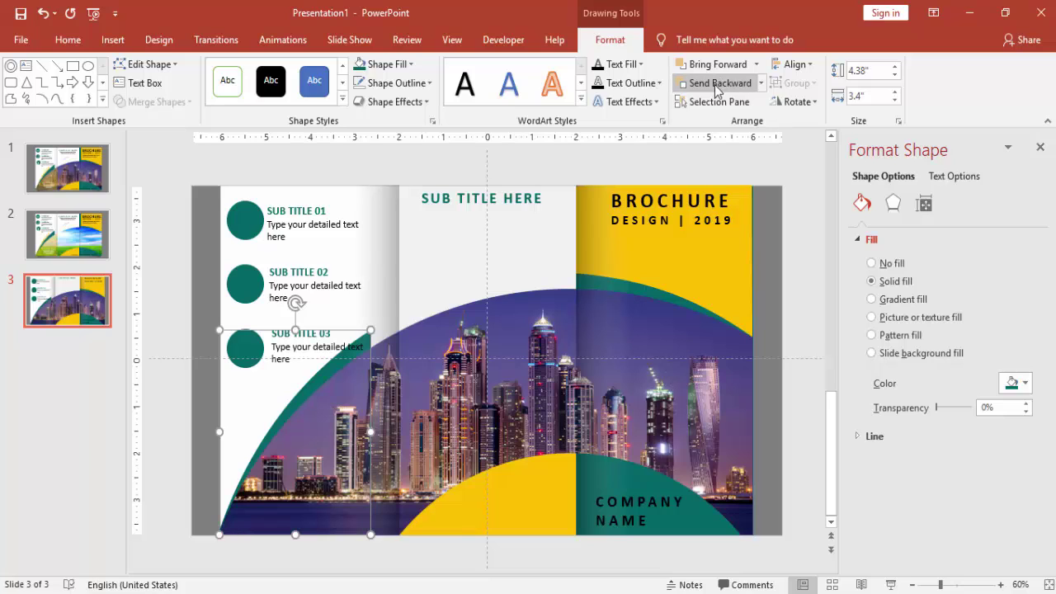
Select every brochure object on the slide and group them into one
click(790, 256)
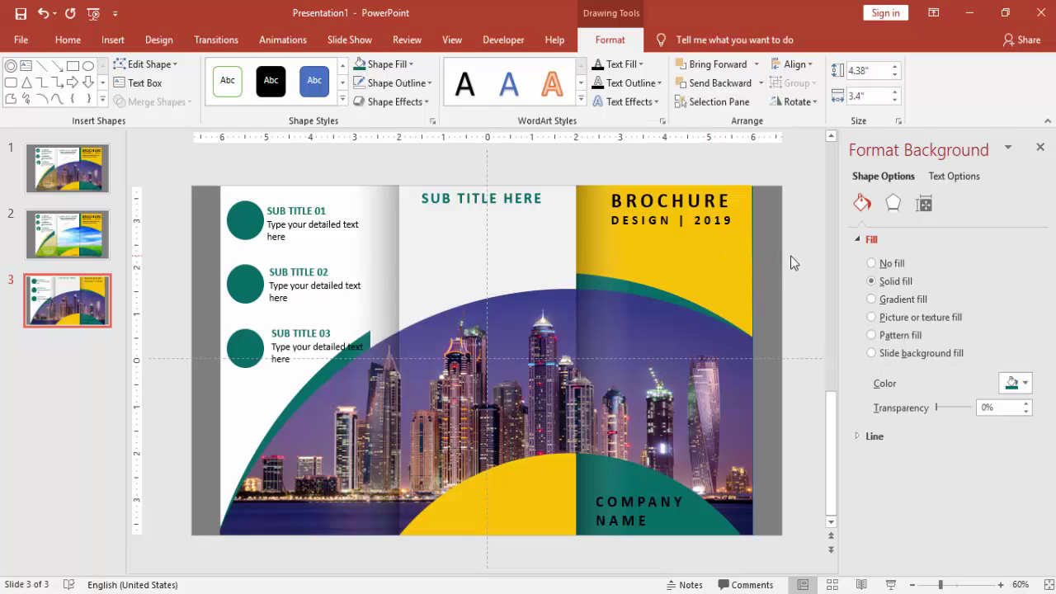
click(325, 371)
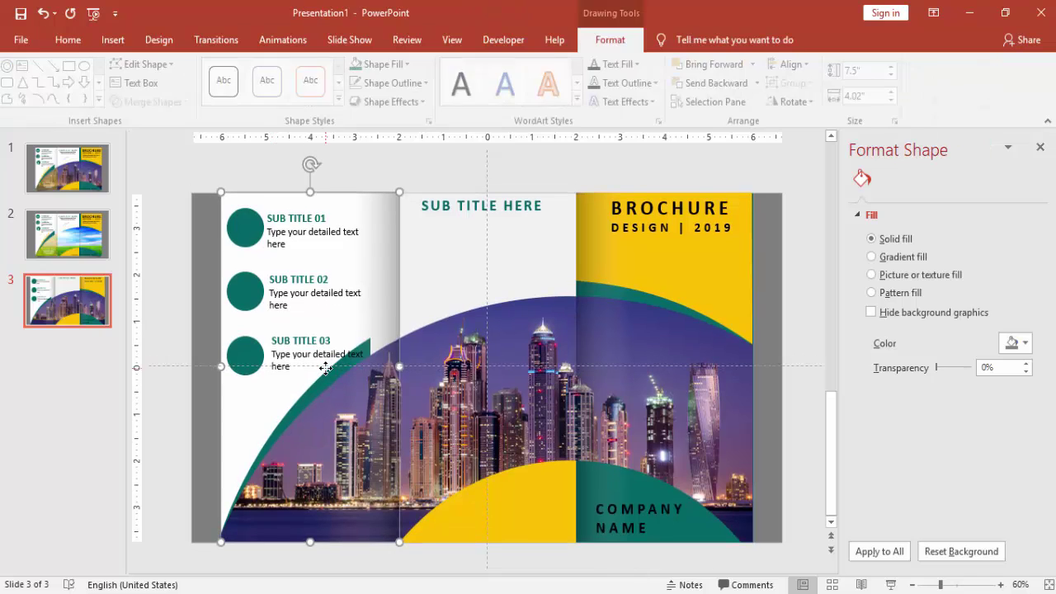
click(528, 165)
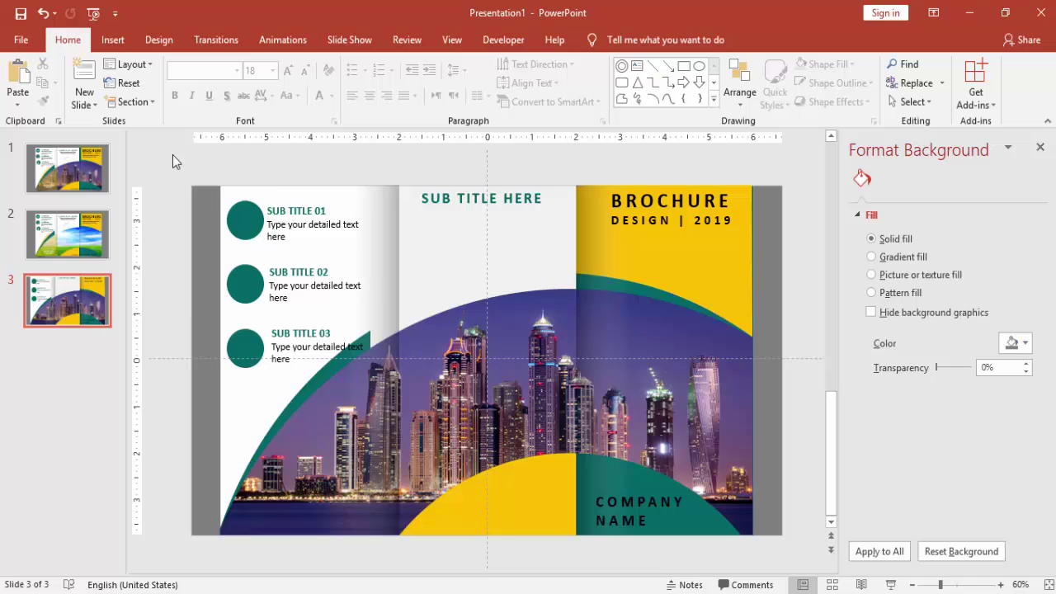
drag(172, 155, 794, 569)
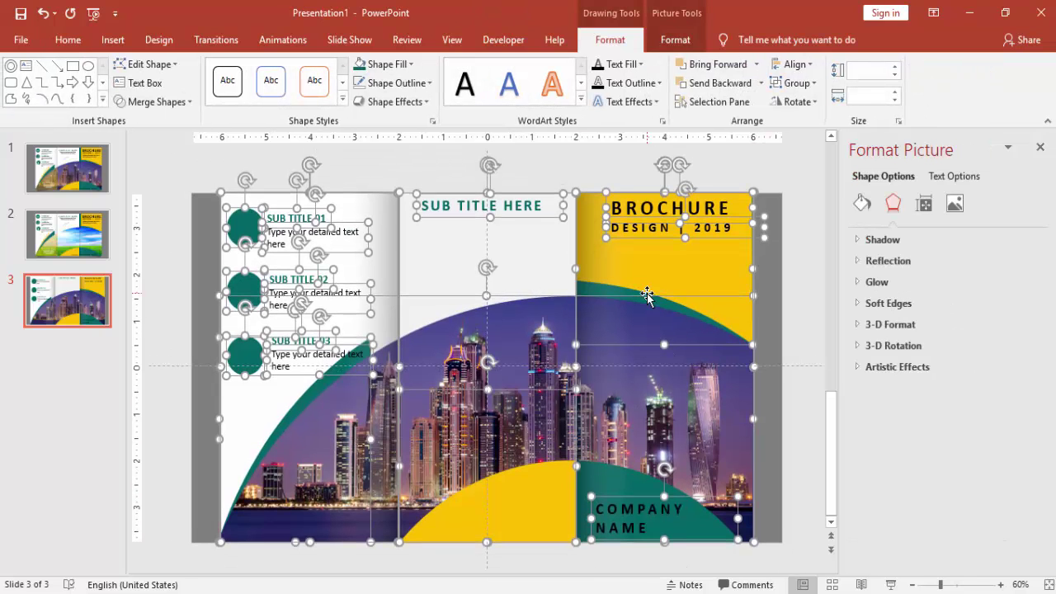
right_click(647, 294)
mouse_move(710, 390)
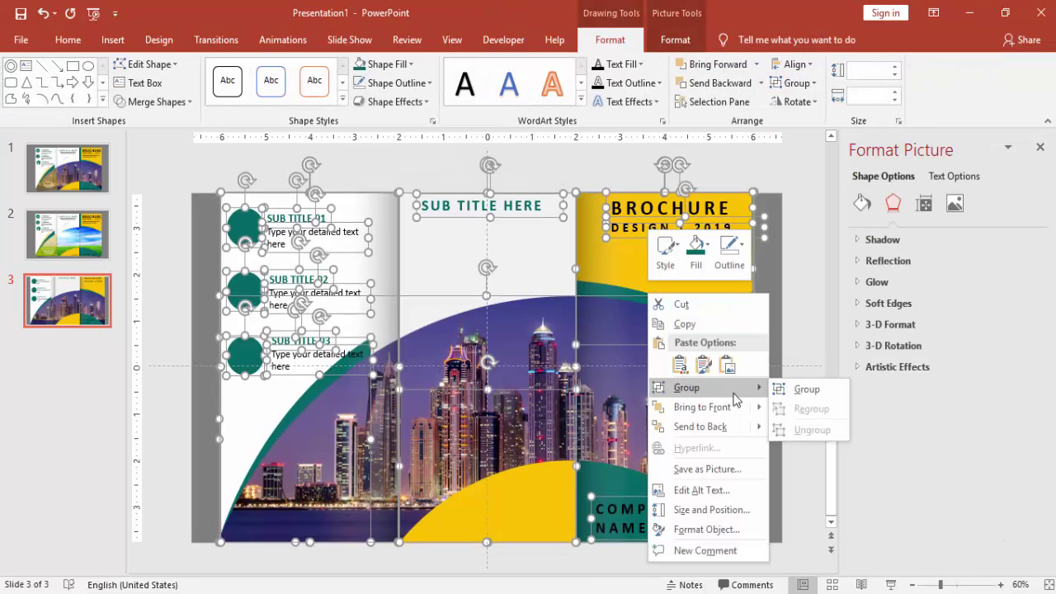
click(801, 388)
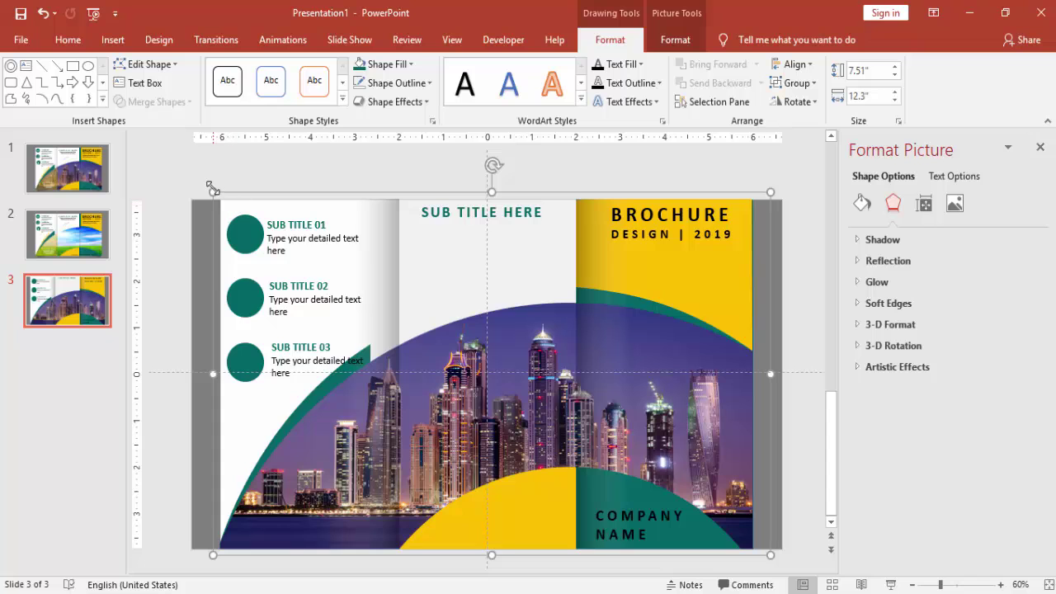
Shrink the grouped brochure from its corner and centre it on the slide
drag(209, 189, 264, 240)
drag(552, 278, 541, 267)
click(790, 249)
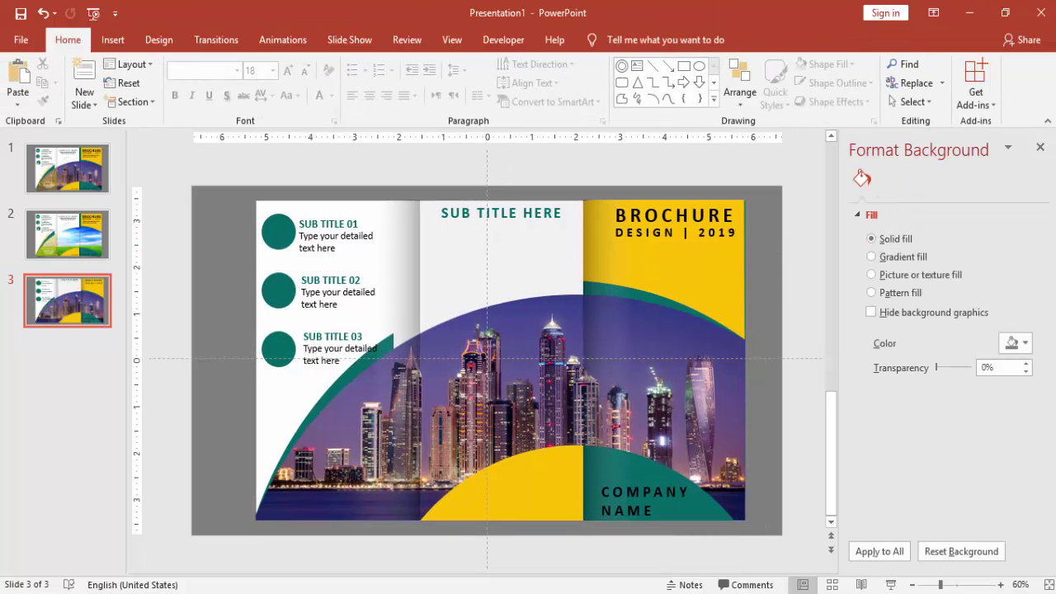